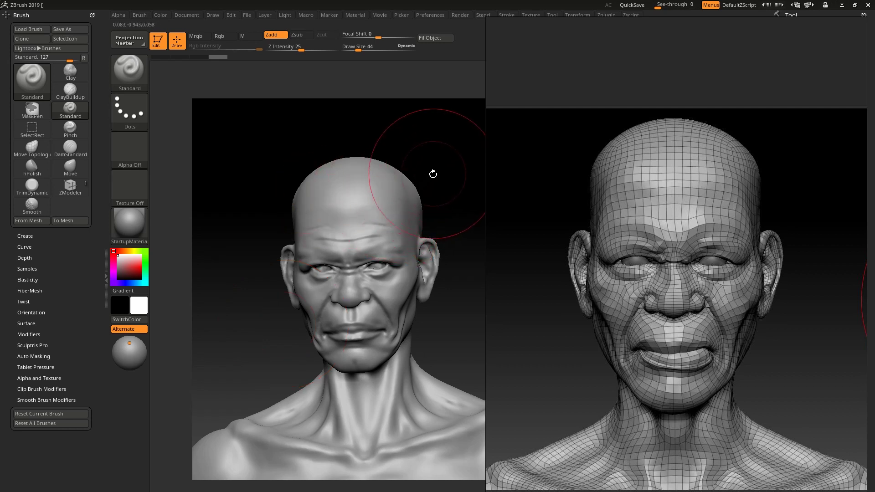
- Examine the head's mesh flow from the front and side using the polyframe display
{"action": "left_click_drag", "start_coordinate": [435, 169], "coordinate": [430, 196]}
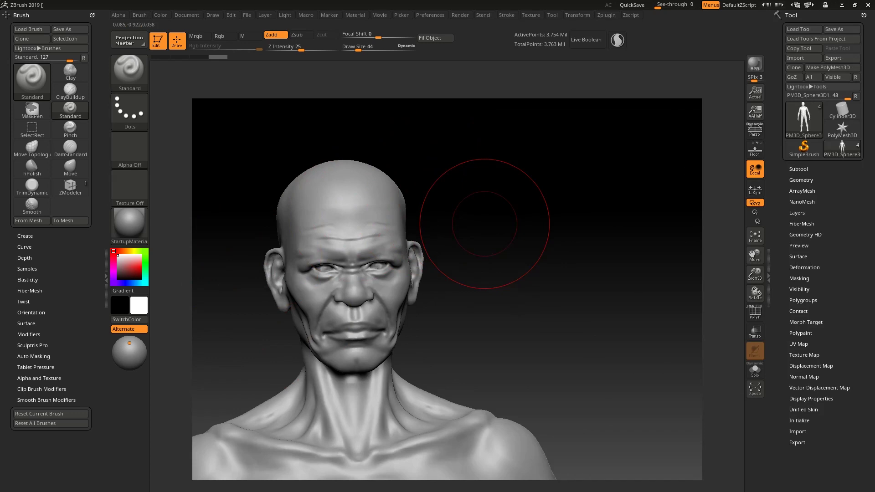
{"action": "mouse_move", "coordinate": [482, 262]}
{"action": "left_mouse_down"}
{"action": "mouse_move", "coordinate": [501, 274]}
{"action": "mouse_move", "coordinate": [551, 271]}
{"action": "left_mouse_up"}
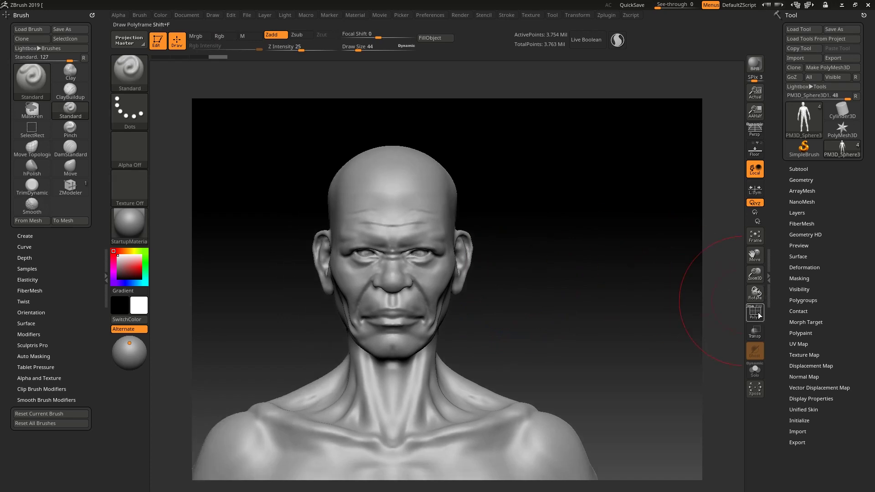
{"action": "left_click", "coordinate": [757, 314]}
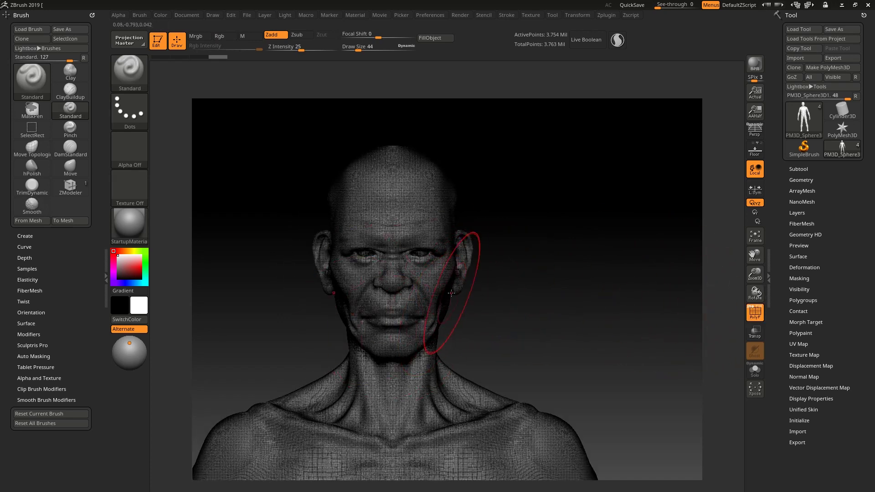
{"action": "left_click_drag", "start_coordinate": [547, 268], "coordinate": [564, 312]}
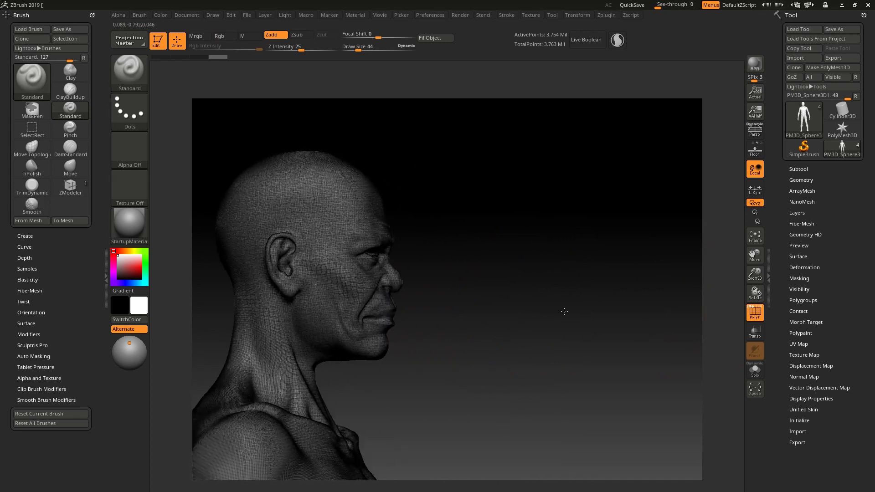
{"action": "mouse_move", "coordinate": [494, 301]}
{"action": "left_mouse_down", "text": "alt"}
{"action": "mouse_move", "coordinate": [589, 311]}
{"action": "mouse_move", "coordinate": [568, 284]}
{"action": "mouse_move", "coordinate": [283, 283]}
{"action": "mouse_move", "coordinate": [609, 303]}
{"action": "mouse_move", "coordinate": [589, 317]}
{"action": "mouse_move", "coordinate": [698, 357]}
{"action": "mouse_move", "coordinate": [686, 343]}
{"action": "mouse_move", "coordinate": [647, 332]}
{"action": "mouse_move", "coordinate": [616, 334]}
{"action": "mouse_move", "coordinate": [626, 332]}
{"action": "mouse_move", "coordinate": [611, 327]}
{"action": "mouse_move", "coordinate": [576, 259]}
{"action": "left_mouse_up", "text": "alt"}
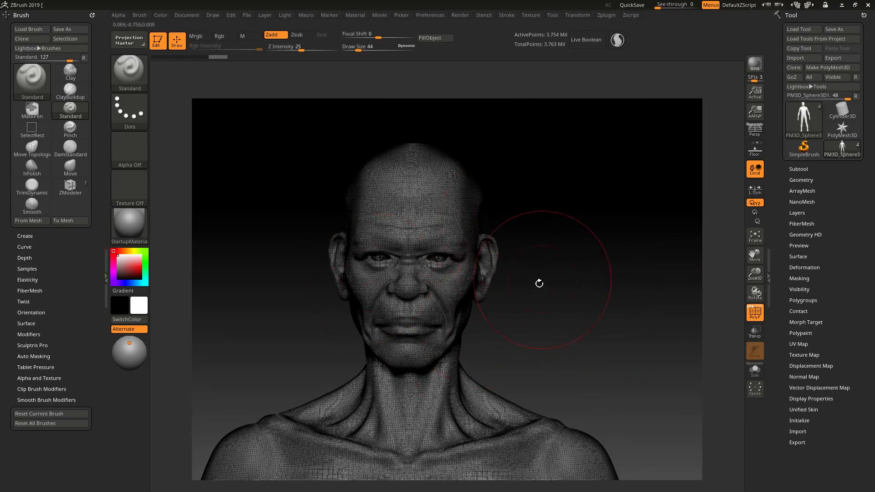
{"action": "left_click_drag", "start_coordinate": [594, 295], "coordinate": [586, 250], "text": "alt"}
{"action": "left_click", "coordinate": [755, 313]}
- Examine the full body from head to feet and check the torso and arms in polyframe display
{"action": "left_click_drag", "start_coordinate": [562, 310], "coordinate": [529, 248], "text": "alt"}
{"action": "left_click_drag", "start_coordinate": [571, 314], "coordinate": [604, 242], "text": "alt"}
{"action": "left_click_drag", "start_coordinate": [544, 381], "coordinate": [480, 417]}
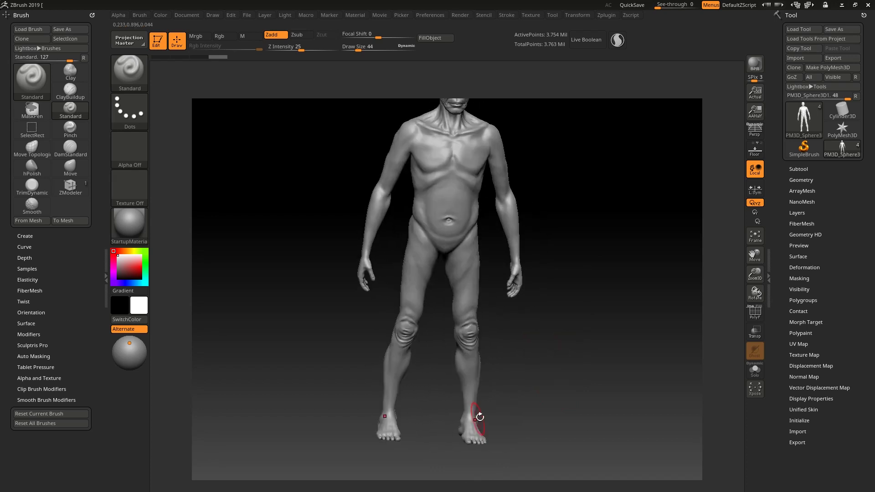
{"action": "left_click_drag", "start_coordinate": [565, 251], "coordinate": [536, 360], "text": "alt"}
{"action": "left_click_drag", "start_coordinate": [548, 280], "coordinate": [537, 273], "text": "shift"}
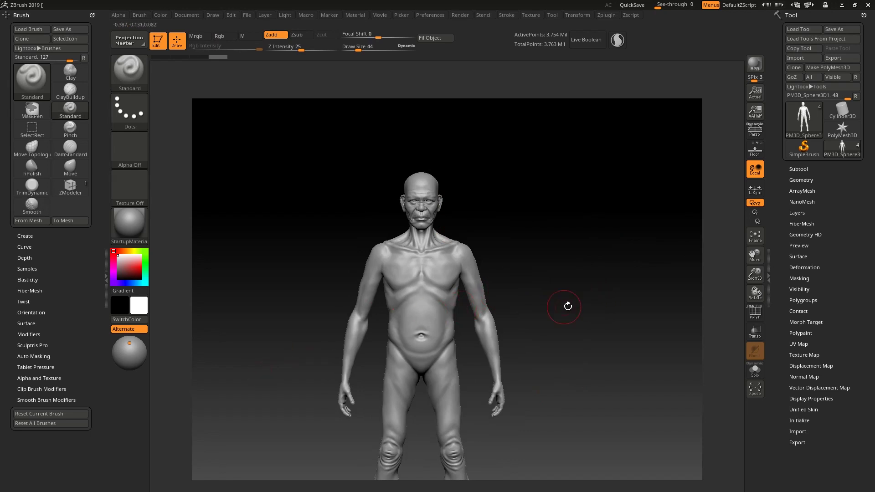
{"action": "left_click_drag", "start_coordinate": [579, 311], "coordinate": [581, 287]}
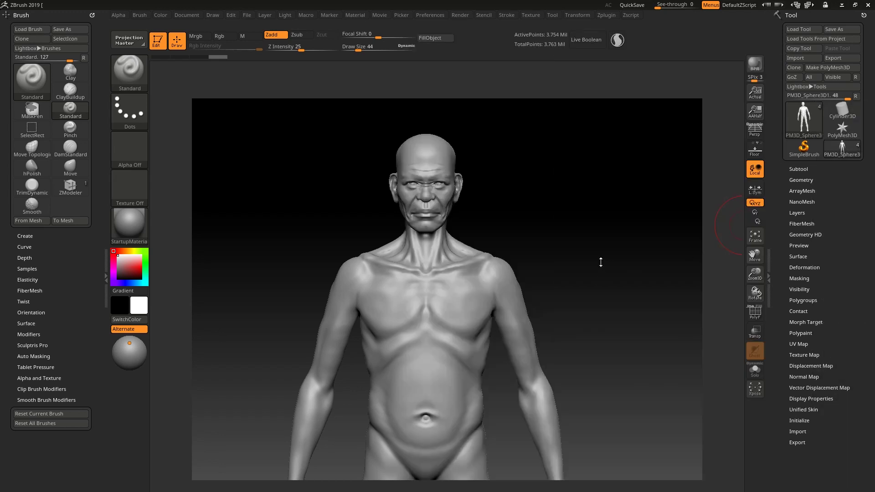
{"action": "left_click_drag", "start_coordinate": [606, 256], "coordinate": [670, 263], "text": "alt"}
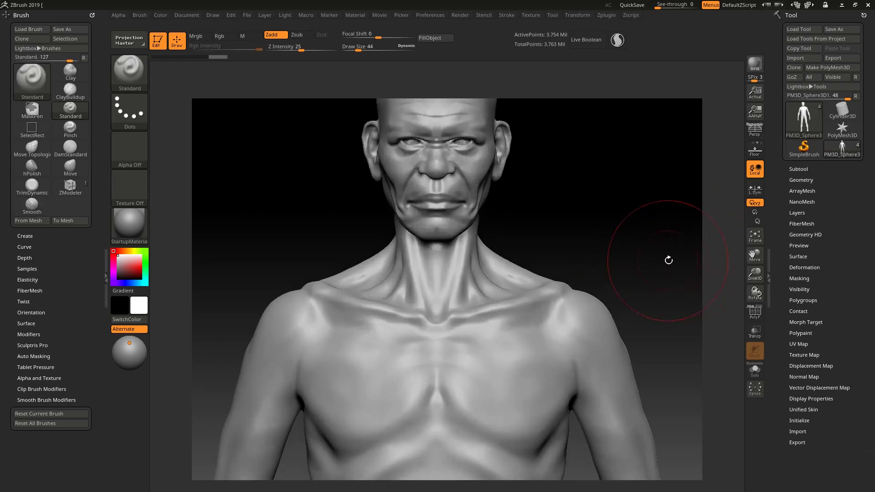
{"action": "left_click", "coordinate": [755, 312]}
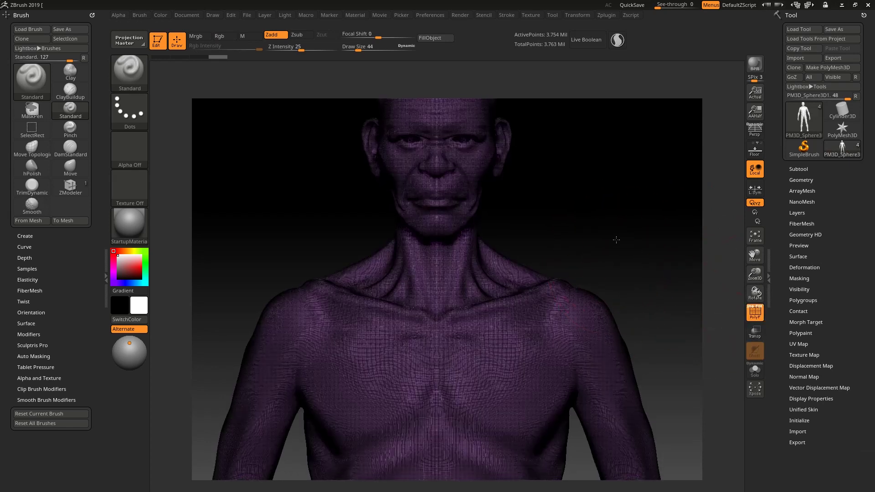
{"action": "mouse_move", "coordinate": [600, 229]}
{"action": "left_mouse_down", "text": "alt"}
{"action": "mouse_move", "coordinate": [617, 230]}
{"action": "mouse_move", "coordinate": [580, 235]}
{"action": "mouse_move", "coordinate": [607, 223]}
{"action": "mouse_move", "coordinate": [597, 212]}
{"action": "mouse_move", "coordinate": [584, 248]}
{"action": "mouse_move", "coordinate": [639, 231]}
{"action": "mouse_move", "coordinate": [568, 352]}
{"action": "left_mouse_up", "text": "alt"}
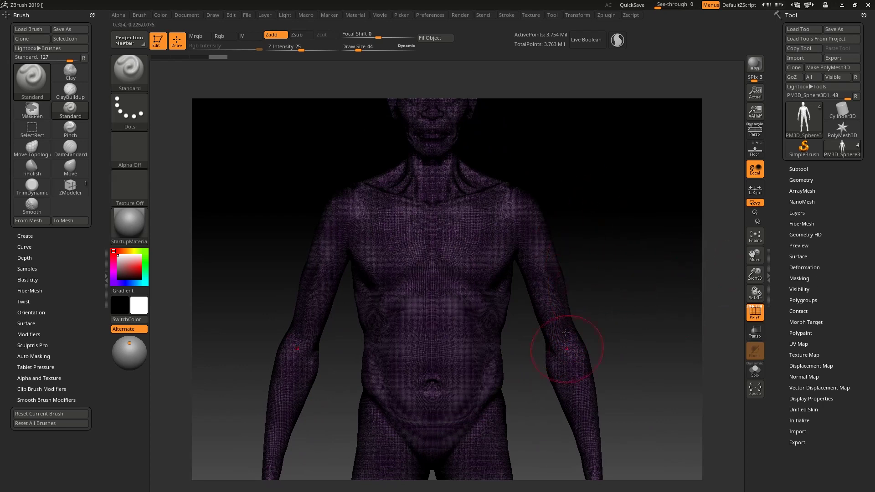
{"action": "mouse_move", "coordinate": [612, 287]}
{"action": "left_mouse_down"}
{"action": "mouse_move", "coordinate": [630, 264]}
{"action": "mouse_move", "coordinate": [621, 286]}
{"action": "left_mouse_up"}
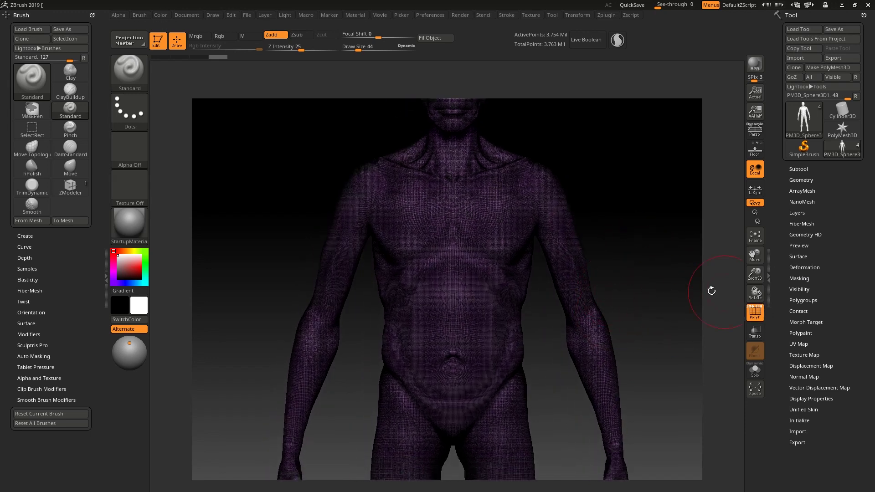
{"action": "left_click", "coordinate": [754, 313]}
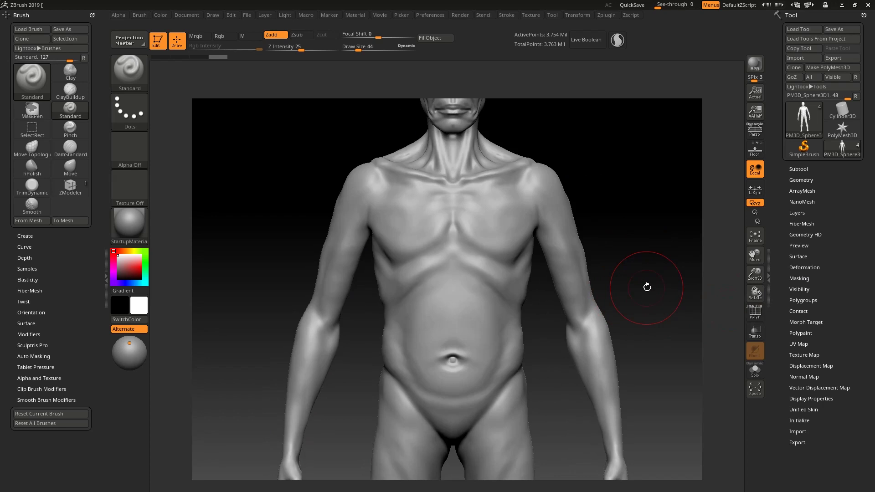
- Mask both hands up to the wrists, checking the mask from several angles
{"action": "left_click_drag", "start_coordinate": [651, 304], "coordinate": [629, 232], "text": "alt"}
{"action": "left_click_drag", "start_coordinate": [662, 319], "coordinate": [629, 273], "text": "alt"}
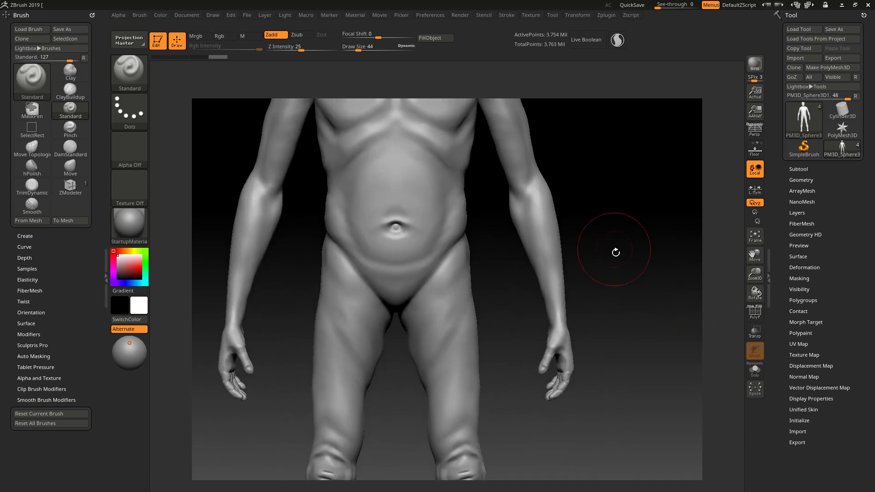
{"action": "left_click_drag", "start_coordinate": [617, 332], "coordinate": [591, 298]}
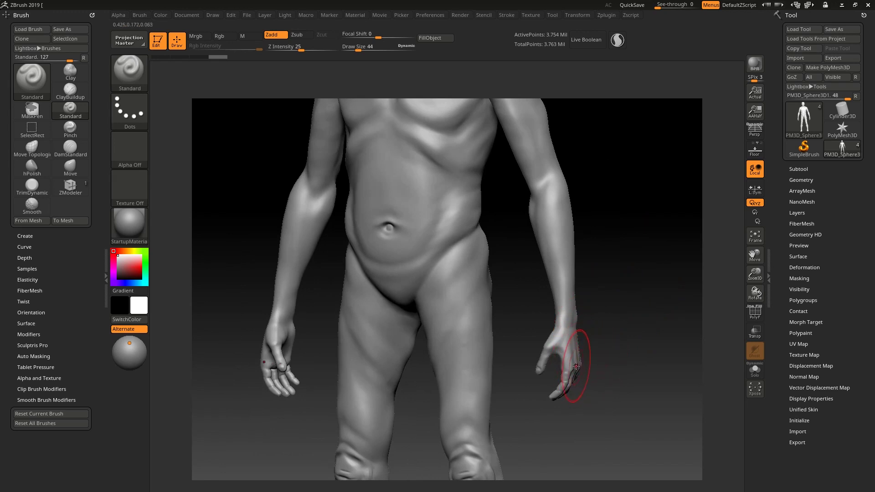
{"action": "mouse_move", "coordinate": [577, 360]}
{"action": "left_mouse_down", "text": "ctrl"}
{"action": "mouse_move", "coordinate": [565, 350]}
{"action": "mouse_move", "coordinate": [562, 387]}
{"action": "mouse_move", "coordinate": [564, 356]}
{"action": "mouse_move", "coordinate": [576, 352]}
{"action": "left_mouse_up", "text": "ctrl"}
{"action": "mouse_move", "coordinate": [643, 351]}
{"action": "left_mouse_down"}
{"action": "mouse_move", "coordinate": [554, 362]}
{"action": "mouse_move", "coordinate": [583, 361]}
{"action": "left_mouse_up"}
{"action": "left_click_drag", "start_coordinate": [611, 356], "coordinate": [445, 322]}
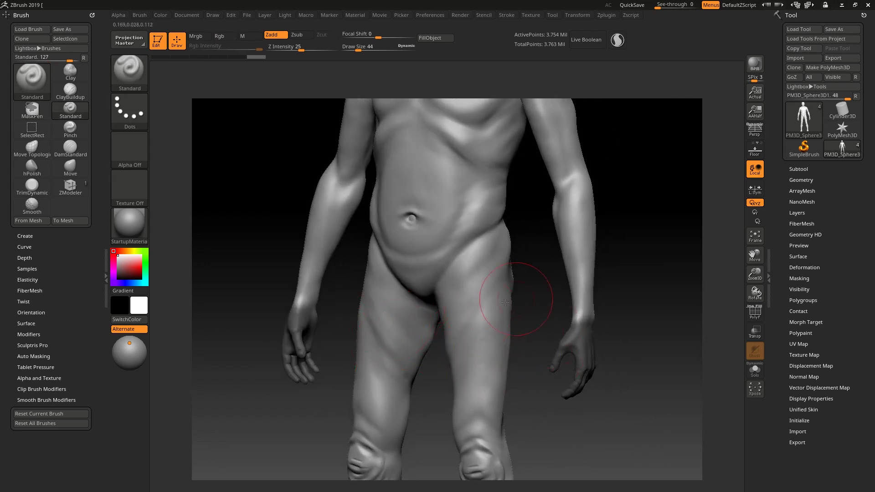
{"action": "left_click_drag", "start_coordinate": [636, 354], "coordinate": [585, 345]}
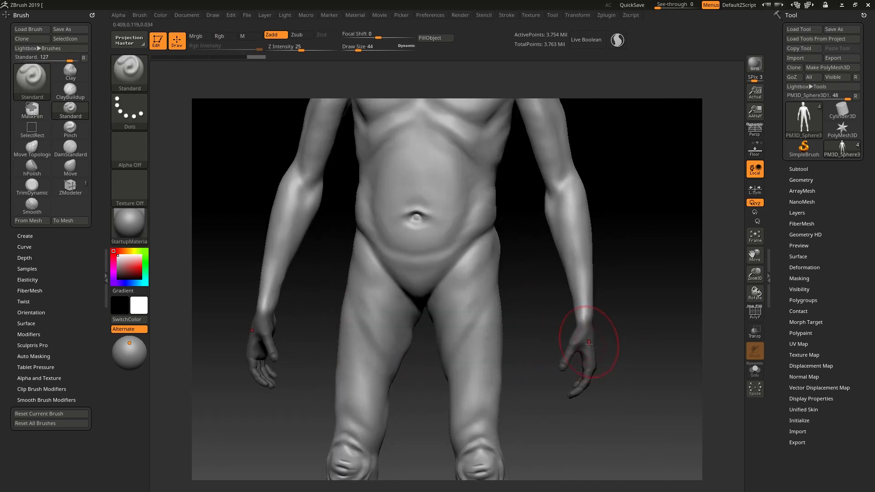
{"action": "left_click_drag", "start_coordinate": [654, 334], "coordinate": [587, 335]}
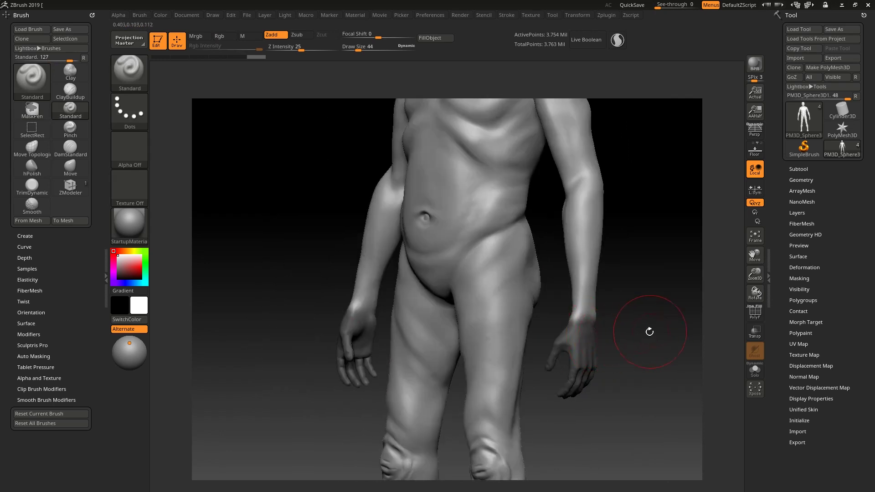
{"action": "left_click_drag", "start_coordinate": [642, 335], "coordinate": [679, 332]}
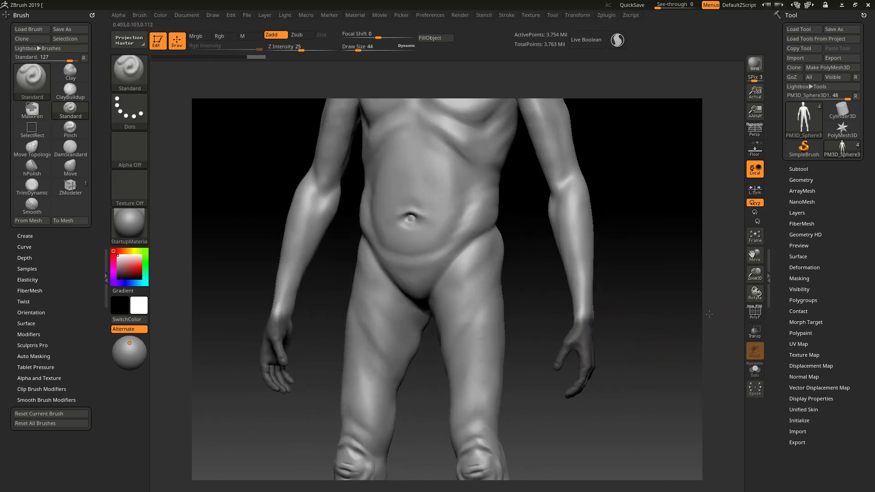
- Show the polyframe and assign the masked hands to their own polygroup
{"action": "left_click", "coordinate": [755, 313]}
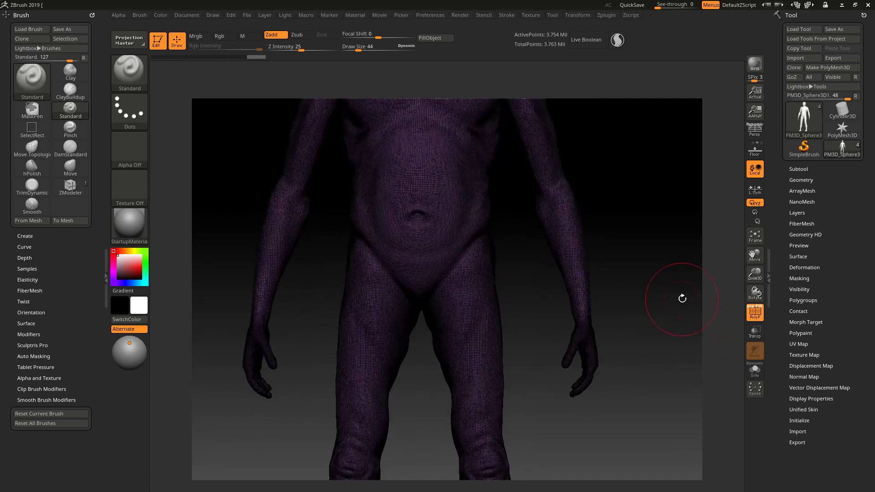
{"action": "key", "text": "ctrl"}
{"action": "key", "text": "ctrl+w"}
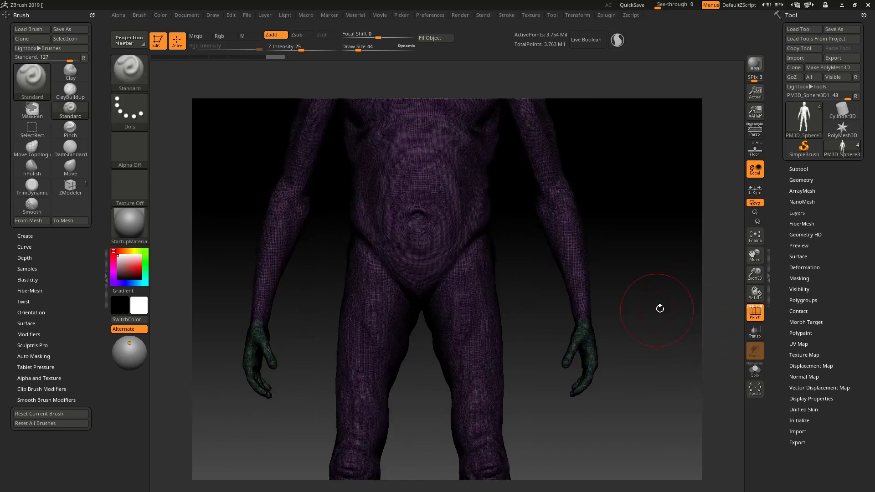
- Inspect the hand polygroup and arm mesh from several angles, and hide the polyframe
{"action": "left_click_drag", "start_coordinate": [624, 327], "coordinate": [590, 322]}
{"action": "left_click_drag", "start_coordinate": [682, 383], "coordinate": [702, 377]}
{"action": "left_click_drag", "start_coordinate": [636, 342], "coordinate": [595, 237]}
{"action": "left_click_drag", "start_coordinate": [639, 297], "coordinate": [610, 362]}
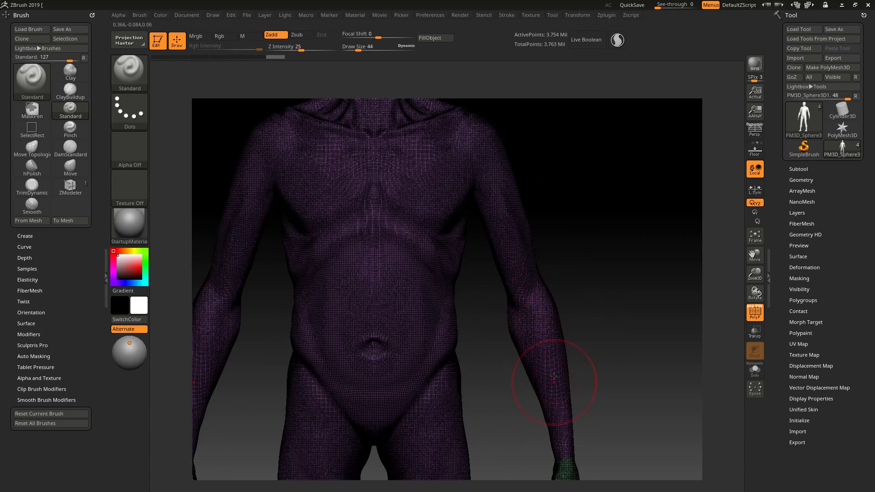
{"action": "left_click_drag", "start_coordinate": [609, 328], "coordinate": [603, 292], "text": "alt"}
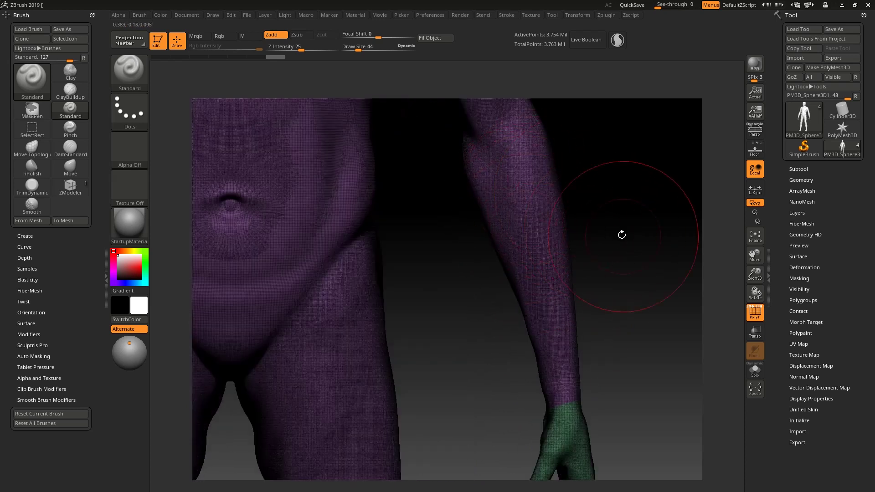
{"action": "left_click_drag", "start_coordinate": [610, 230], "coordinate": [629, 379], "text": "alt"}
{"action": "mouse_move", "coordinate": [624, 145]}
{"action": "left_mouse_down", "text": "alt"}
{"action": "mouse_move", "coordinate": [621, 291]}
{"action": "mouse_move", "coordinate": [605, 329]}
{"action": "left_mouse_up", "text": "alt"}
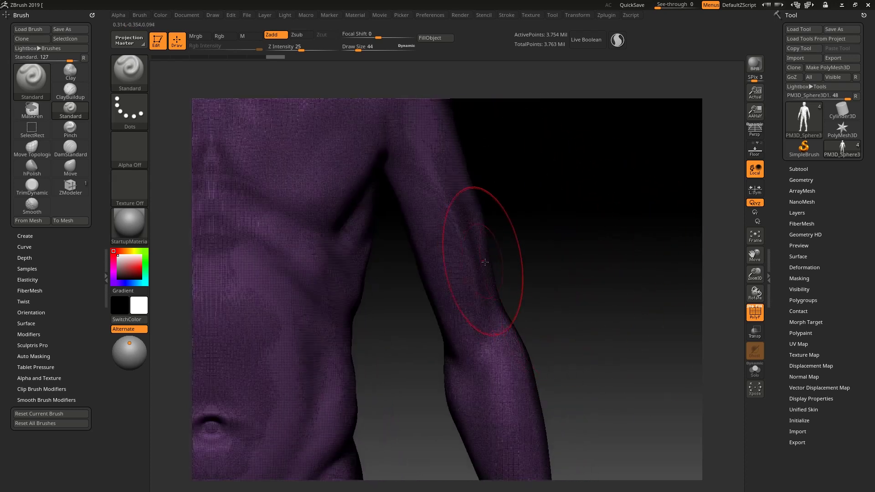
{"action": "left_click_drag", "start_coordinate": [577, 265], "coordinate": [542, 274]}
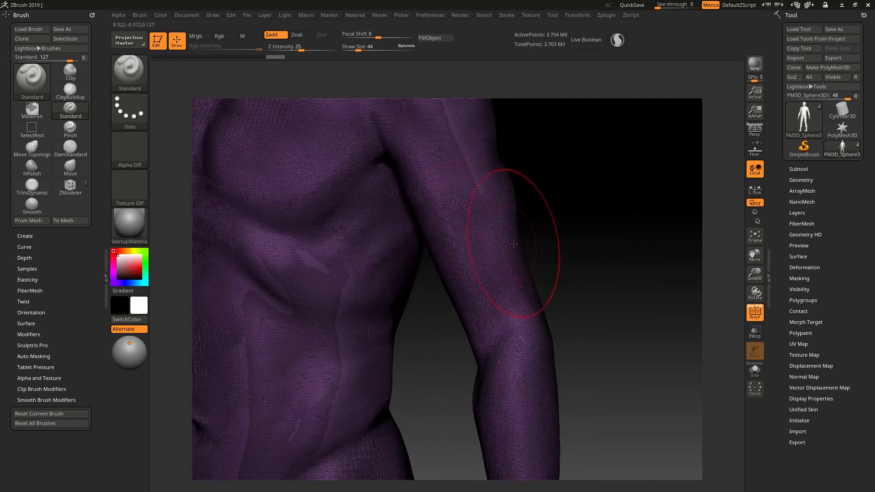
{"action": "left_click", "coordinate": [746, 315]}
- Mask the upper arm from the elbow up to the armpit, reducing the draw size to 18 for the back side
{"action": "mouse_move", "coordinate": [486, 250]}
{"action": "left_mouse_down", "text": "ctrl"}
{"action": "mouse_move", "coordinate": [479, 246]}
{"action": "mouse_move", "coordinate": [481, 268]}
{"action": "mouse_move", "coordinate": [456, 142]}
{"action": "mouse_move", "coordinate": [513, 314]}
{"action": "left_mouse_up", "text": "ctrl"}
{"action": "mouse_move", "coordinate": [606, 274]}
{"action": "left_mouse_down"}
{"action": "mouse_move", "coordinate": [497, 278]}
{"action": "mouse_move", "coordinate": [486, 258]}
{"action": "left_mouse_up"}
{"action": "key", "text": "bracketleft"}
{"action": "key", "text": "bracketleft"}
{"action": "key", "text": "bracketleft"}
{"action": "key", "text": "bracketleft"}
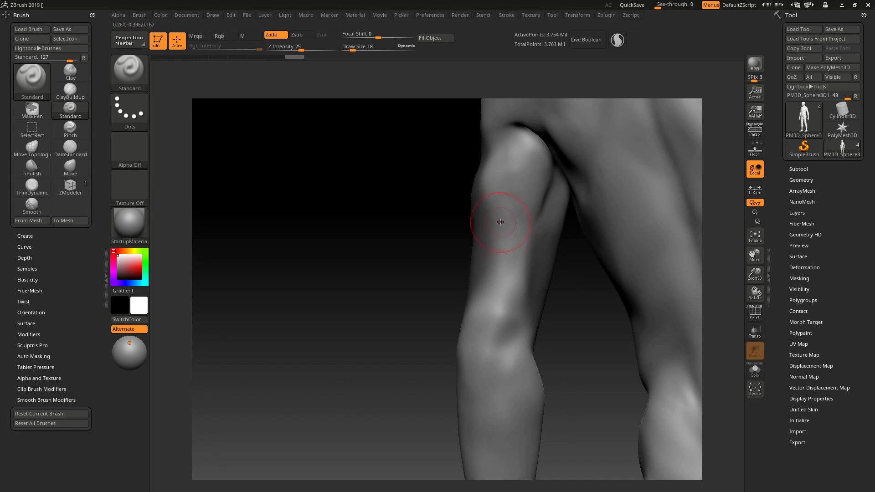
{"action": "mouse_move", "coordinate": [512, 229]}
{"action": "left_mouse_down", "text": "ctrl"}
{"action": "mouse_move", "coordinate": [495, 288]}
{"action": "mouse_move", "coordinate": [499, 321]}
{"action": "mouse_move", "coordinate": [524, 310]}
{"action": "mouse_move", "coordinate": [456, 315]}
{"action": "mouse_move", "coordinate": [498, 208]}
{"action": "mouse_move", "coordinate": [499, 171]}
{"action": "mouse_move", "coordinate": [544, 214]}
{"action": "mouse_move", "coordinate": [554, 191]}
{"action": "mouse_move", "coordinate": [536, 183]}
{"action": "left_mouse_up", "text": "ctrl"}
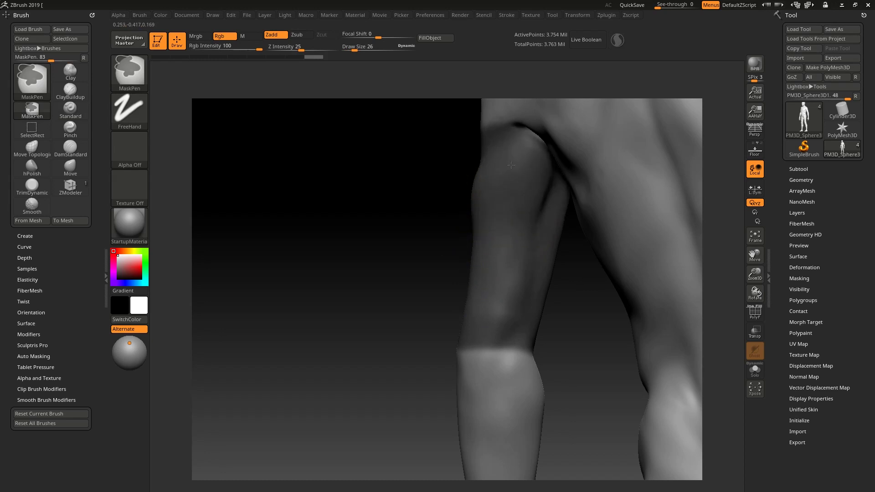
- Remove the stray mask from the side of the torso below the armpit with a draw size of 10
{"action": "mouse_move", "coordinate": [387, 217]}
{"action": "left_mouse_down"}
{"action": "mouse_move", "coordinate": [479, 235]}
{"action": "mouse_move", "coordinate": [446, 246]}
{"action": "left_mouse_up"}
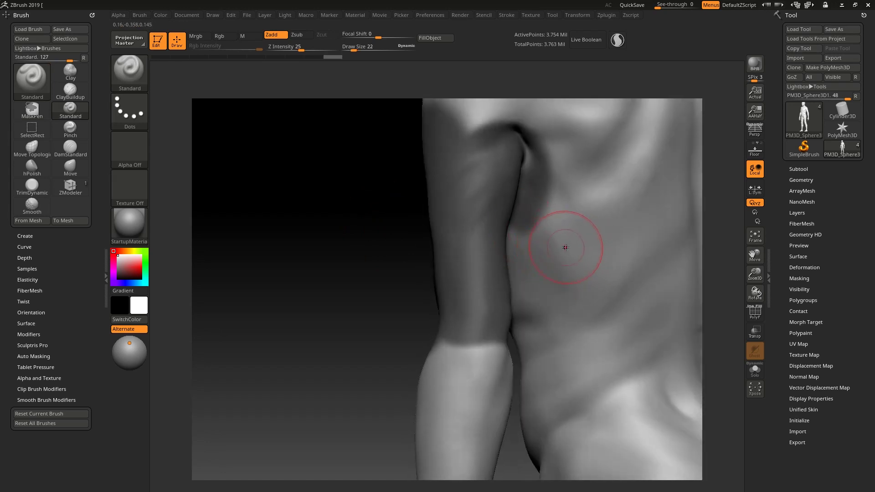
{"action": "mouse_move", "coordinate": [549, 200]}
{"action": "left_mouse_down", "text": "ctrl"}
{"action": "mouse_move", "coordinate": [554, 151]}
{"action": "mouse_move", "coordinate": [574, 162]}
{"action": "mouse_move", "coordinate": [549, 190]}
{"action": "mouse_move", "coordinate": [546, 171]}
{"action": "mouse_move", "coordinate": [533, 210]}
{"action": "left_mouse_up", "text": "ctrl"}
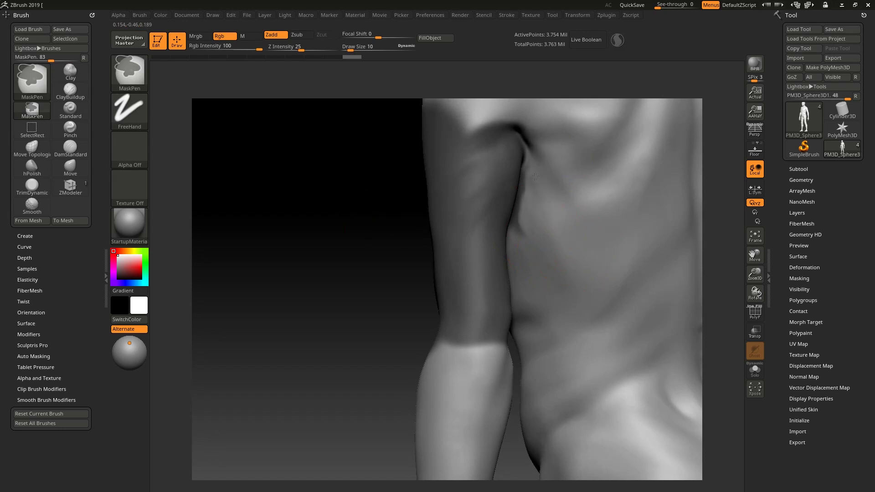
{"action": "mouse_move", "coordinate": [319, 286]}
{"action": "left_mouse_down"}
{"action": "mouse_move", "coordinate": [297, 278]}
{"action": "mouse_move", "coordinate": [316, 241]}
{"action": "mouse_move", "coordinate": [348, 213]}
{"action": "mouse_move", "coordinate": [461, 185]}
{"action": "left_mouse_up"}
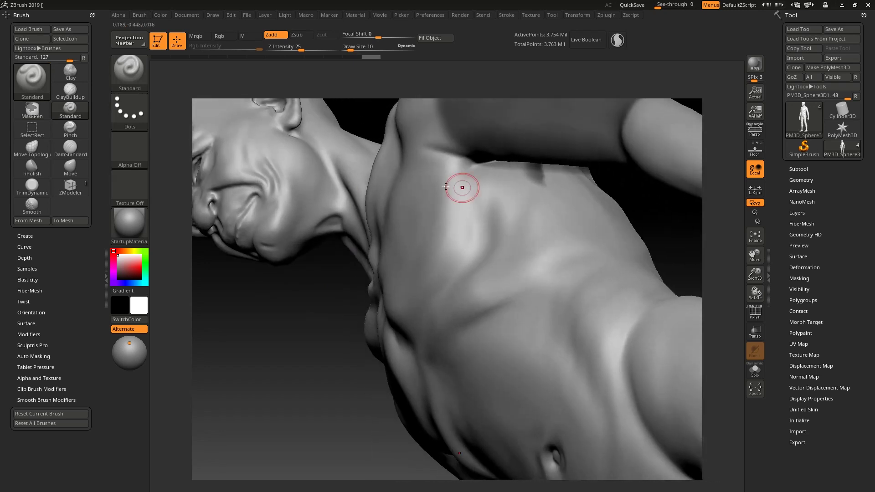
{"action": "key", "text": "ctrl"}
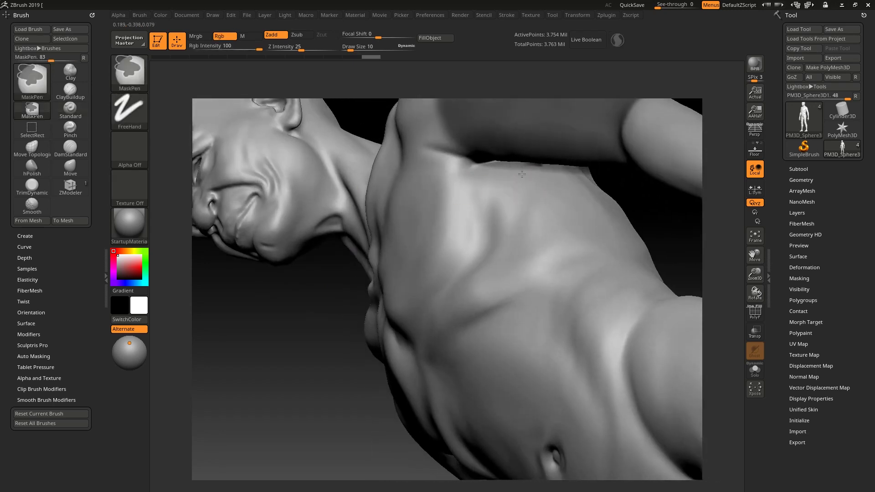
{"action": "left_click_drag", "start_coordinate": [659, 214], "coordinate": [558, 199]}
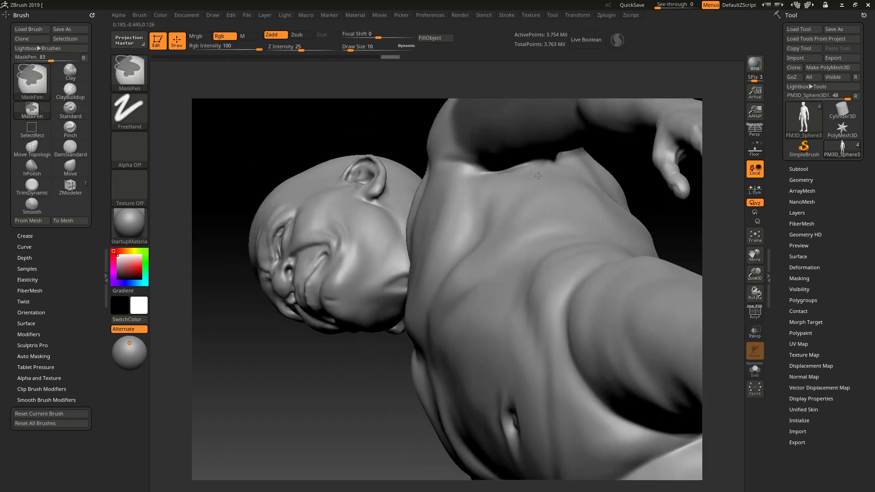
- Extend the upper-arm mask over the shoulder, rounding its edge at the chest and back
{"action": "mouse_move", "coordinate": [617, 170]}
{"action": "left_mouse_down"}
{"action": "mouse_move", "coordinate": [646, 164]}
{"action": "mouse_move", "coordinate": [635, 160]}
{"action": "mouse_move", "coordinate": [578, 219]}
{"action": "mouse_move", "coordinate": [623, 217]}
{"action": "mouse_move", "coordinate": [604, 232]}
{"action": "left_mouse_up"}
{"action": "left_click_drag", "start_coordinate": [331, 399], "coordinate": [232, 341], "text": "alt"}
{"action": "mouse_move", "coordinate": [614, 133]}
{"action": "left_mouse_down", "text": "shift"}
{"action": "mouse_move", "coordinate": [623, 127]}
{"action": "mouse_move", "coordinate": [664, 147]}
{"action": "mouse_move", "coordinate": [674, 137]}
{"action": "mouse_move", "coordinate": [652, 150]}
{"action": "mouse_move", "coordinate": [635, 247]}
{"action": "mouse_move", "coordinate": [492, 296]}
{"action": "mouse_move", "coordinate": [471, 295]}
{"action": "mouse_move", "coordinate": [478, 276]}
{"action": "mouse_move", "coordinate": [471, 287]}
{"action": "mouse_move", "coordinate": [490, 310]}
{"action": "mouse_move", "coordinate": [451, 335]}
{"action": "mouse_move", "coordinate": [436, 365]}
{"action": "mouse_move", "coordinate": [421, 232]}
{"action": "mouse_move", "coordinate": [431, 214]}
{"action": "mouse_move", "coordinate": [455, 237]}
{"action": "mouse_move", "coordinate": [461, 278]}
{"action": "mouse_move", "coordinate": [417, 244]}
{"action": "mouse_move", "coordinate": [436, 313]}
{"action": "mouse_move", "coordinate": [415, 257]}
{"action": "left_mouse_up", "text": "shift"}
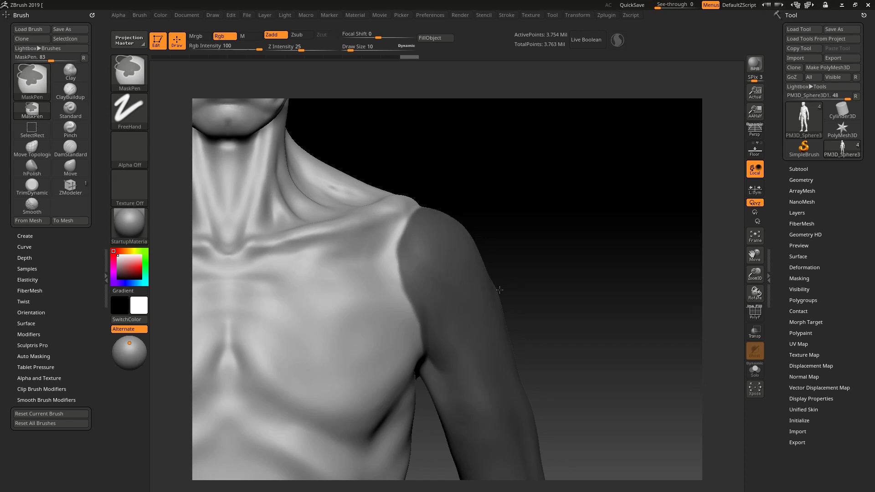
{"action": "mouse_move", "coordinate": [547, 260]}
{"action": "left_mouse_down"}
{"action": "mouse_move", "coordinate": [506, 237]}
{"action": "mouse_move", "coordinate": [524, 216]}
{"action": "mouse_move", "coordinate": [519, 233]}
{"action": "left_mouse_up"}
{"action": "mouse_move", "coordinate": [533, 205]}
{"action": "left_mouse_down", "text": "ctrl"}
{"action": "mouse_move", "coordinate": [588, 255]}
{"action": "mouse_move", "coordinate": [596, 303]}
{"action": "mouse_move", "coordinate": [534, 273]}
{"action": "mouse_move", "coordinate": [557, 242]}
{"action": "mouse_move", "coordinate": [565, 296]}
{"action": "left_mouse_up", "text": "ctrl"}
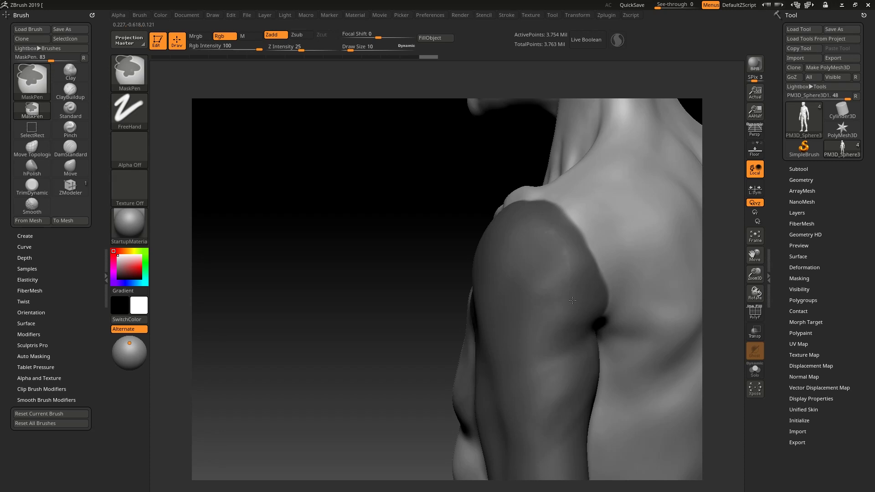
- Tidy the lower edge of the upper-arm mask around the elbow, adding mask at the crease and erasing the overrun onto the forearm
{"action": "left_click_drag", "start_coordinate": [330, 299], "coordinate": [599, 256]}
{"action": "left_click_drag", "start_coordinate": [638, 283], "coordinate": [614, 299], "text": "alt"}
{"action": "left_click_drag", "start_coordinate": [622, 329], "coordinate": [608, 313]}
{"action": "key", "text": "ctrl"}
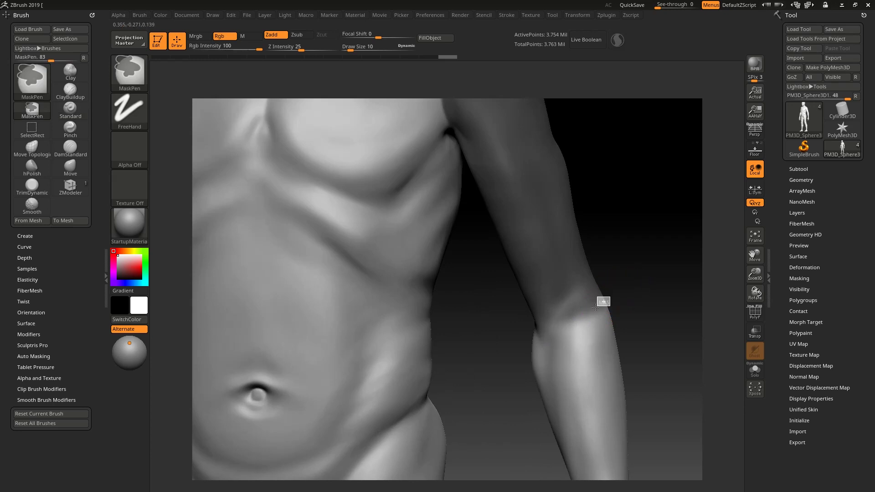
{"action": "left_click_drag", "start_coordinate": [638, 301], "coordinate": [577, 322], "text": "ctrl"}
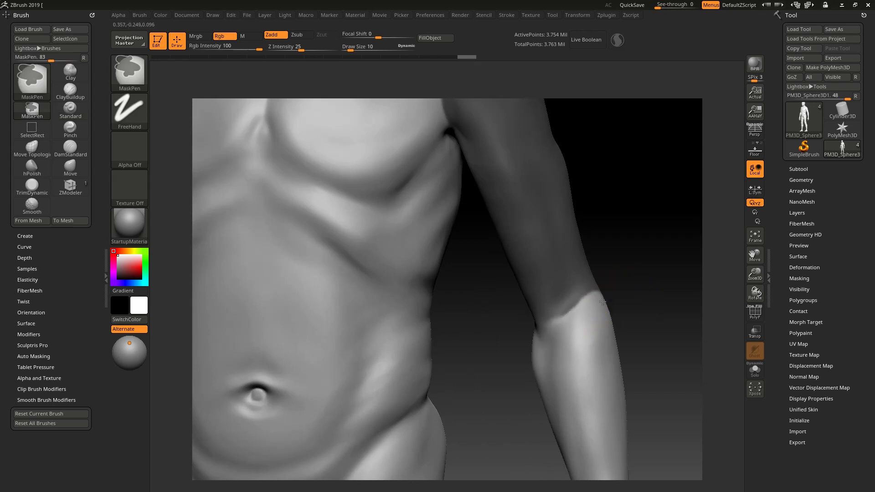
{"action": "left_click_drag", "start_coordinate": [538, 342], "coordinate": [536, 343], "text": "ctrl+alt"}
{"action": "left_click_drag", "start_coordinate": [606, 265], "coordinate": [565, 276]}
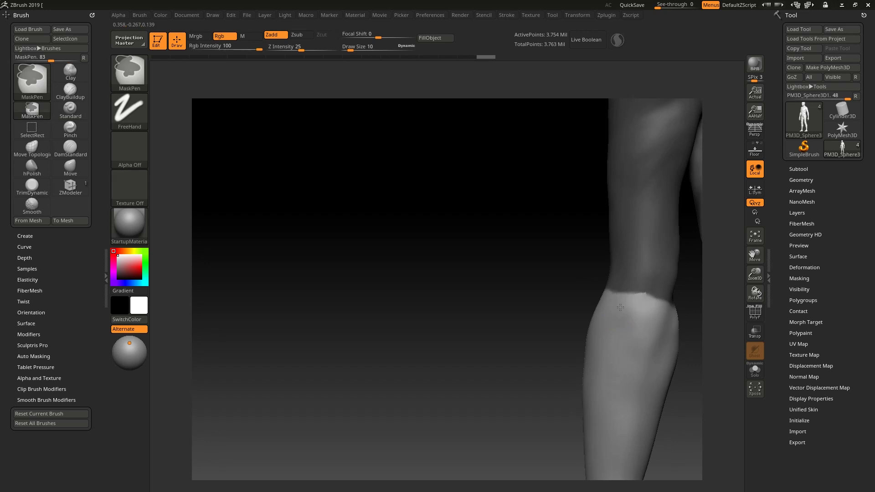
{"action": "left_click_drag", "start_coordinate": [675, 315], "coordinate": [676, 315], "text": "ctrl+alt"}
{"action": "left_click_drag", "start_coordinate": [483, 306], "coordinate": [536, 305]}
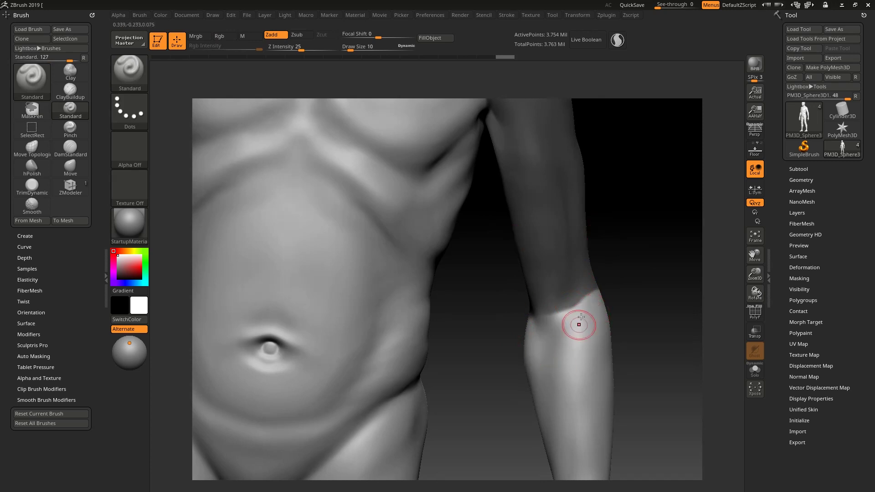
- Clean up the arm mask inside the armpit, erasing stray patches from the torso side with the draw size reduced to 4
{"action": "left_click_drag", "start_coordinate": [500, 269], "coordinate": [533, 172]}
{"action": "key", "text": "ctrl"}
{"action": "mouse_move", "coordinate": [501, 113]}
{"action": "left_mouse_down", "text": "ctrl"}
{"action": "mouse_move", "coordinate": [493, 115]}
{"action": "mouse_move", "coordinate": [506, 132]}
{"action": "left_mouse_up", "text": "ctrl"}
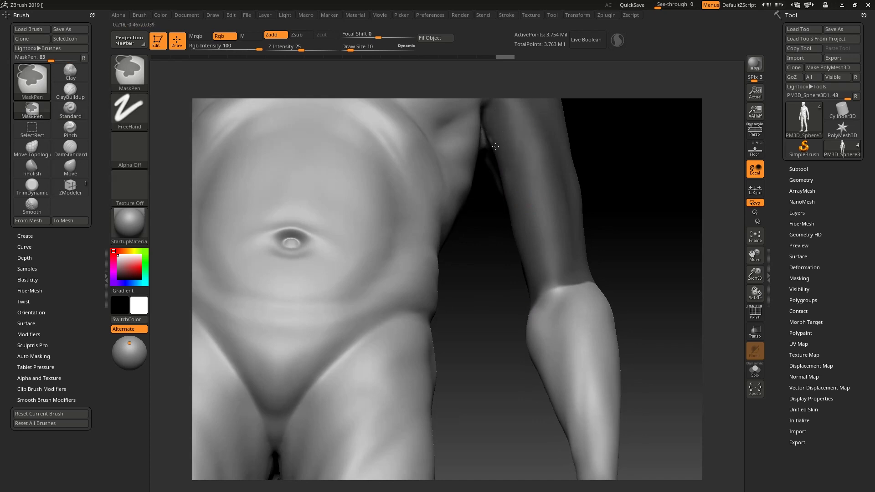
{"action": "left_click_drag", "start_coordinate": [488, 244], "coordinate": [495, 157]}
{"action": "key", "text": "ctrl"}
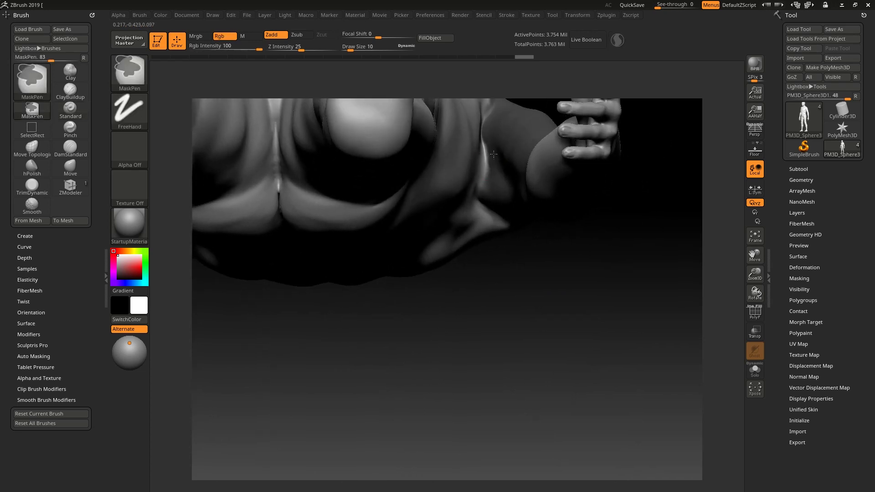
{"action": "mouse_move", "coordinate": [548, 272]}
{"action": "left_mouse_down"}
{"action": "mouse_move", "coordinate": [533, 227]}
{"action": "mouse_move", "coordinate": [478, 182]}
{"action": "left_mouse_up"}
{"action": "right_click_drag", "start_coordinate": [472, 182], "coordinate": [491, 205], "text": "ctrl"}
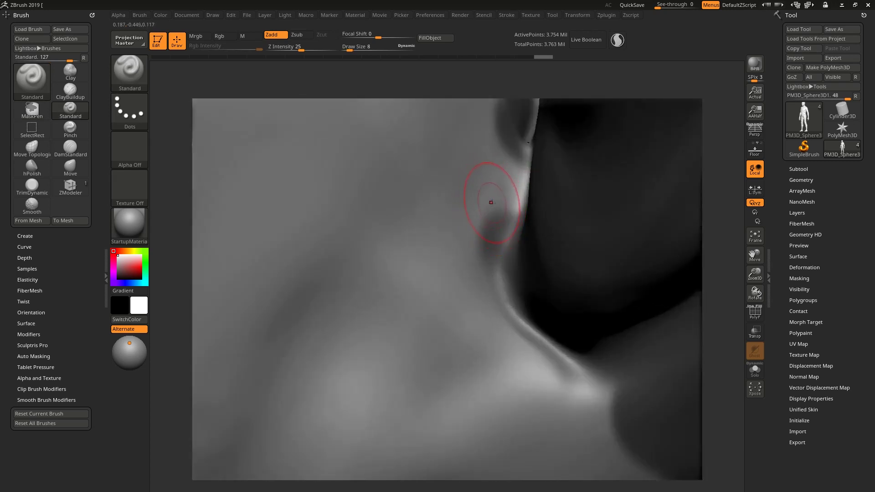
{"action": "key", "text": "ctrl"}
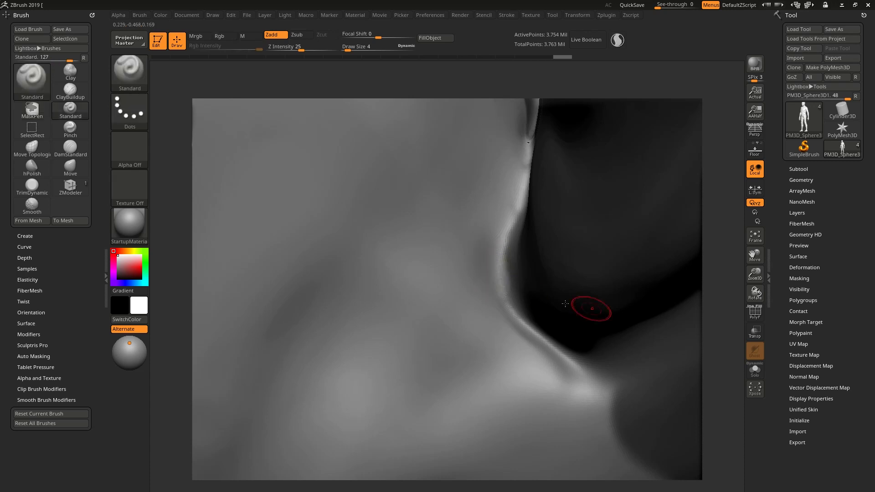
{"action": "mouse_move", "coordinate": [722, 289]}
{"action": "left_mouse_down"}
{"action": "mouse_move", "coordinate": [700, 368]}
{"action": "mouse_move", "coordinate": [688, 282]}
{"action": "mouse_move", "coordinate": [726, 269]}
{"action": "mouse_move", "coordinate": [450, 229]}
{"action": "left_mouse_up"}
{"action": "key", "text": "ctrl"}
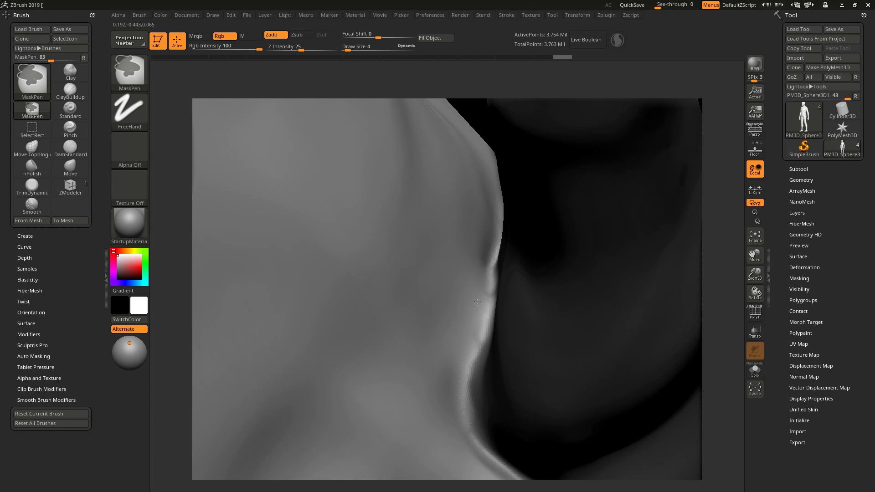
{"action": "mouse_move", "coordinate": [717, 300]}
{"action": "left_mouse_down"}
{"action": "mouse_move", "coordinate": [627, 205]}
{"action": "mouse_move", "coordinate": [637, 294]}
{"action": "mouse_move", "coordinate": [631, 287]}
{"action": "mouse_move", "coordinate": [625, 170]}
{"action": "mouse_move", "coordinate": [475, 219]}
{"action": "left_mouse_up"}
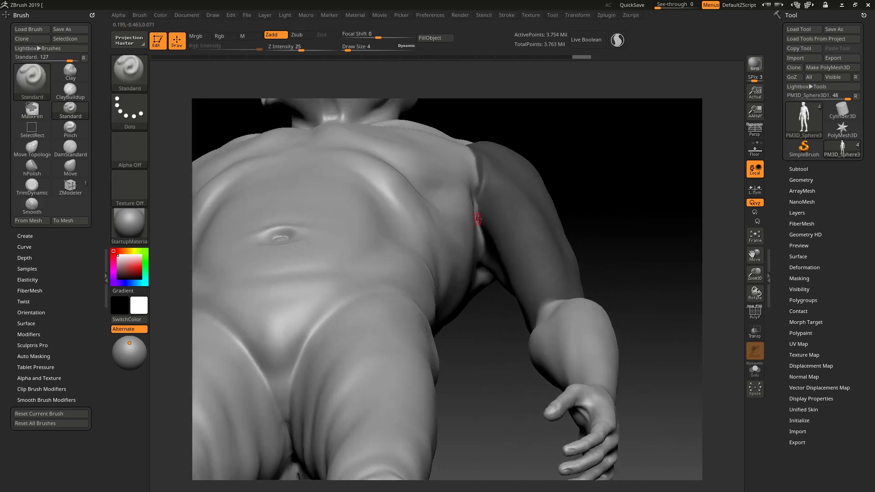
- Refine the mask edge along the armpit crease, erasing overrun onto the torso and finishing with a draw size of 1
{"action": "scroll", "coordinate": [481, 221], "scroll_direction": "up", "scroll_amount": 8}
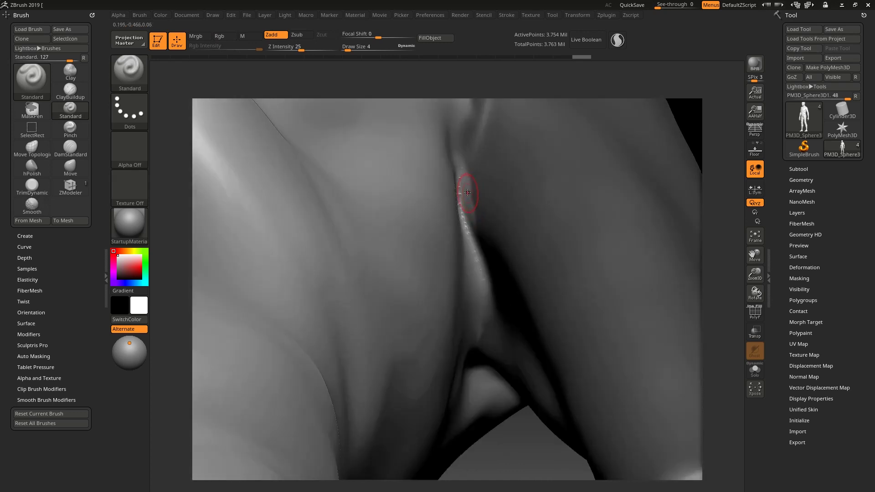
{"action": "key", "text": "ctrl"}
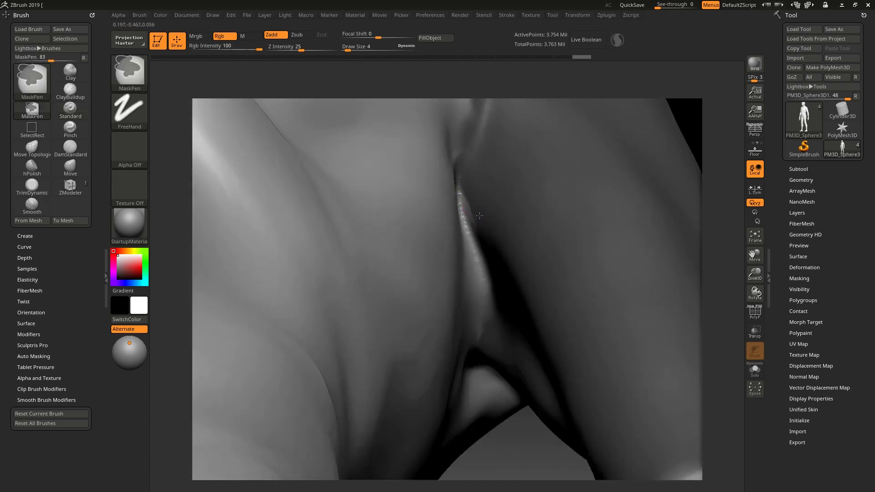
{"action": "left_click_drag", "start_coordinate": [468, 199], "coordinate": [484, 328], "text": "ctrl"}
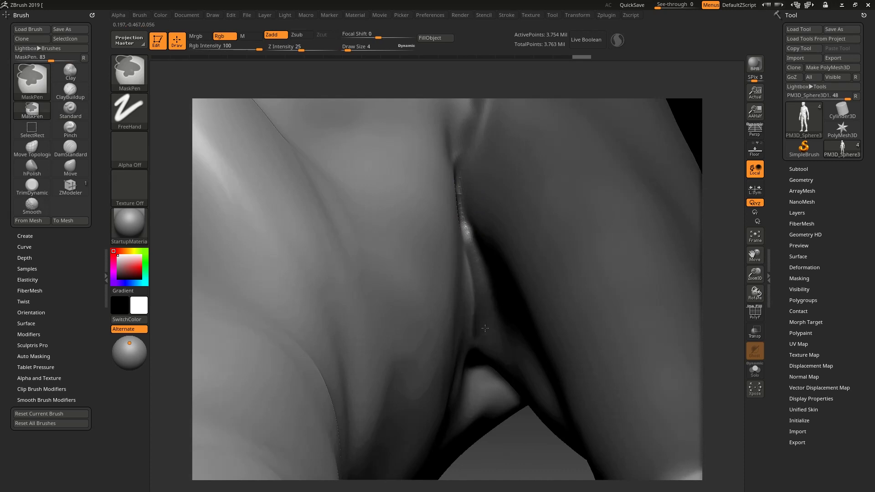
{"action": "left_click_drag", "start_coordinate": [700, 125], "coordinate": [638, 124]}
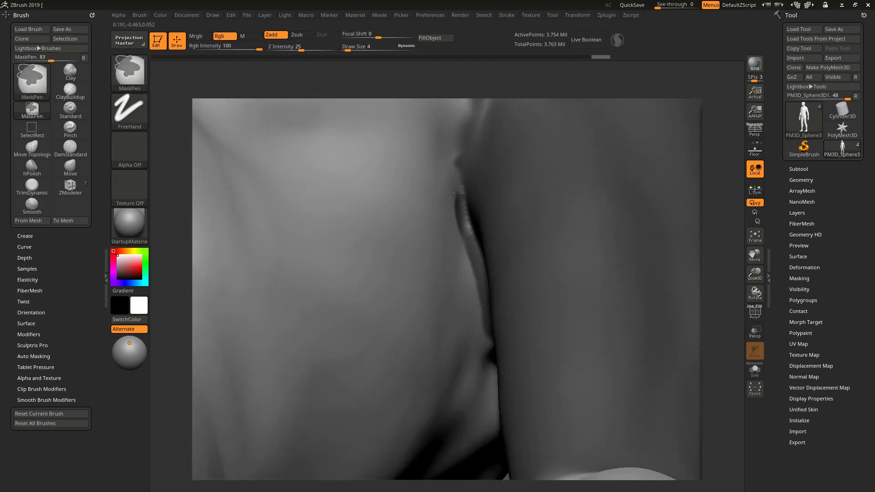
{"action": "left_click_drag", "start_coordinate": [462, 241], "coordinate": [470, 272], "text": "ctrl+alt"}
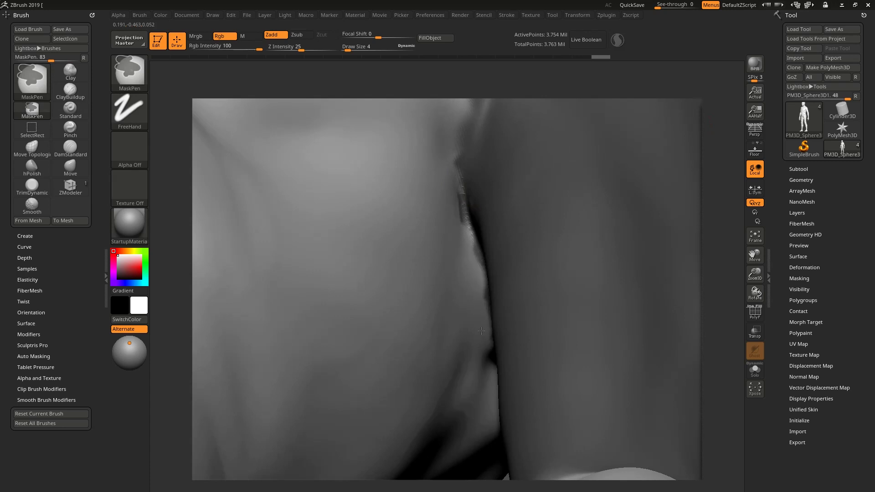
{"action": "left_click", "coordinate": [453, 218], "text": "ctrl"}
{"action": "left_click", "coordinate": [474, 206], "text": "ctrl"}
{"action": "left_click", "coordinate": [479, 214], "text": "ctrl"}
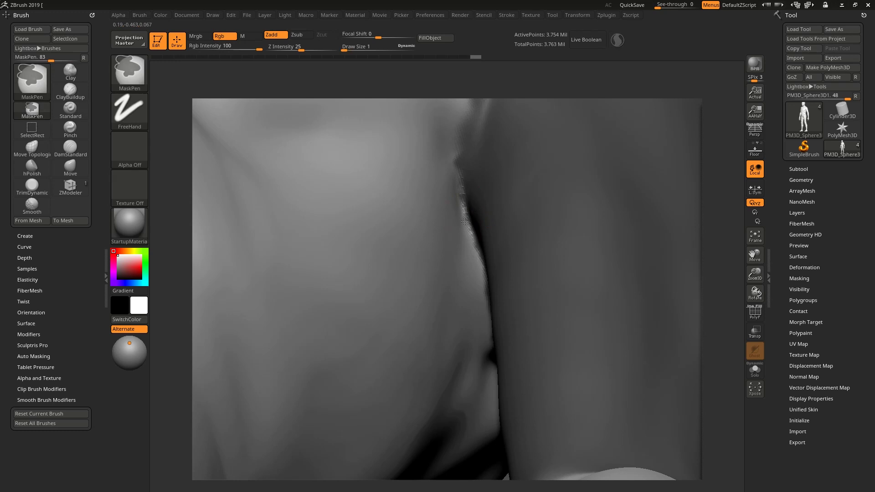
{"action": "left_click_drag", "start_coordinate": [452, 148], "coordinate": [455, 135], "text": "ctrl"}
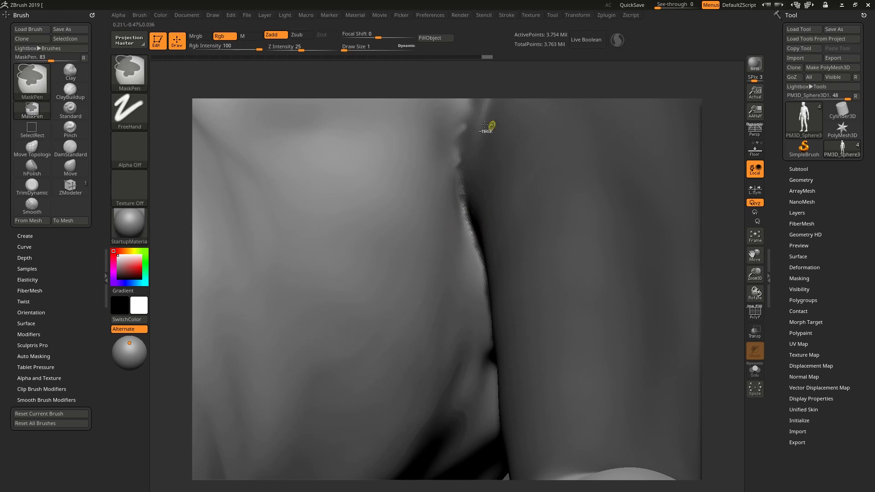
- Reshape the mask's elbow boundary into a downward curve at the inner bend, using a draw size of 7
{"action": "mouse_move", "coordinate": [724, 236]}
{"action": "left_mouse_down", "text": "alt"}
{"action": "mouse_move", "coordinate": [601, 247]}
{"action": "mouse_move", "coordinate": [631, 195]}
{"action": "mouse_move", "coordinate": [628, 258]}
{"action": "mouse_move", "coordinate": [533, 261]}
{"action": "mouse_move", "coordinate": [584, 258]}
{"action": "mouse_move", "coordinate": [545, 276]}
{"action": "left_mouse_up", "text": "alt"}
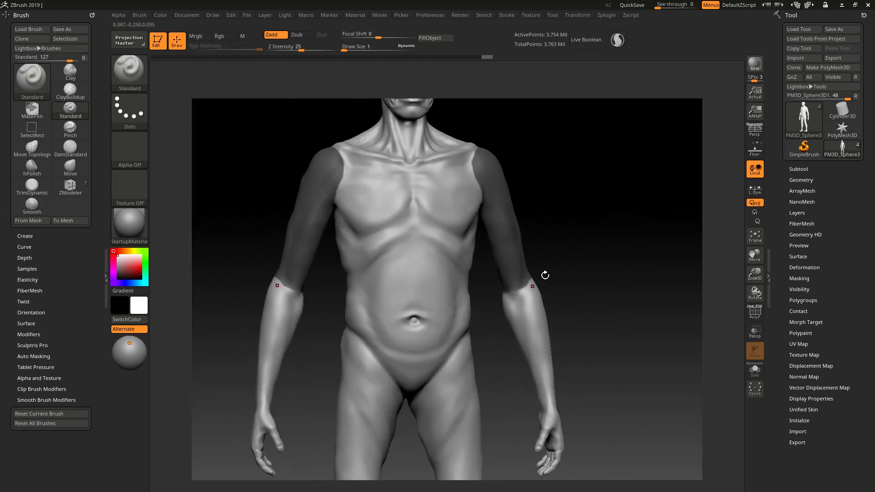
{"action": "scroll", "coordinate": [517, 289], "scroll_direction": "up", "scroll_amount": 10}
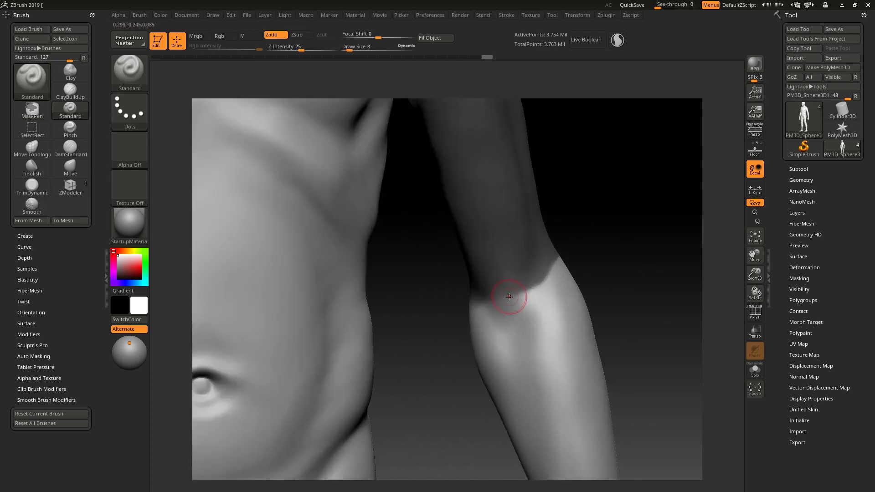
{"action": "left_click_drag", "start_coordinate": [501, 304], "coordinate": [528, 280], "text": "ctrl"}
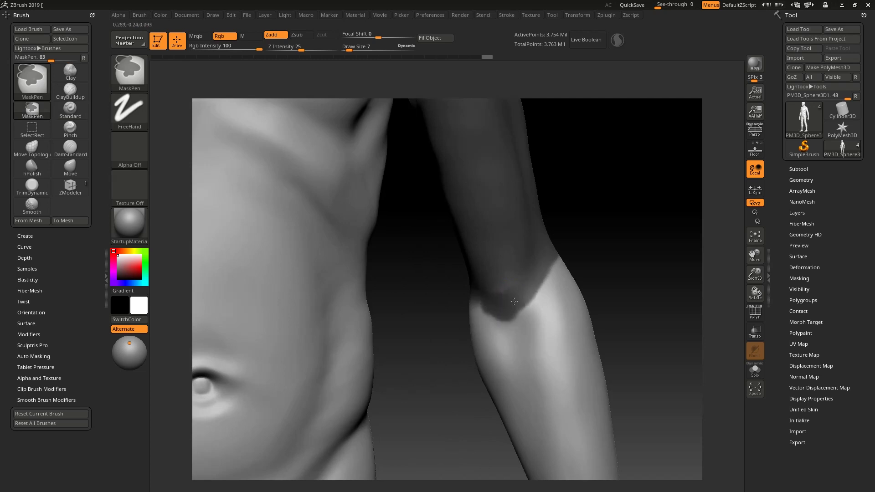
{"action": "mouse_move", "coordinate": [557, 249]}
{"action": "left_mouse_down", "text": "ctrl"}
{"action": "mouse_move", "coordinate": [486, 294]}
{"action": "mouse_move", "coordinate": [561, 261]}
{"action": "left_mouse_up", "text": "ctrl"}
{"action": "mouse_move", "coordinate": [604, 240]}
{"action": "left_mouse_down"}
{"action": "mouse_move", "coordinate": [545, 263]}
{"action": "mouse_move", "coordinate": [557, 215]}
{"action": "mouse_move", "coordinate": [590, 221]}
{"action": "mouse_move", "coordinate": [574, 239]}
{"action": "mouse_move", "coordinate": [563, 233]}
{"action": "mouse_move", "coordinate": [522, 257]}
{"action": "left_mouse_up"}
{"action": "left_click_drag", "start_coordinate": [578, 248], "coordinate": [598, 327], "text": "shift"}
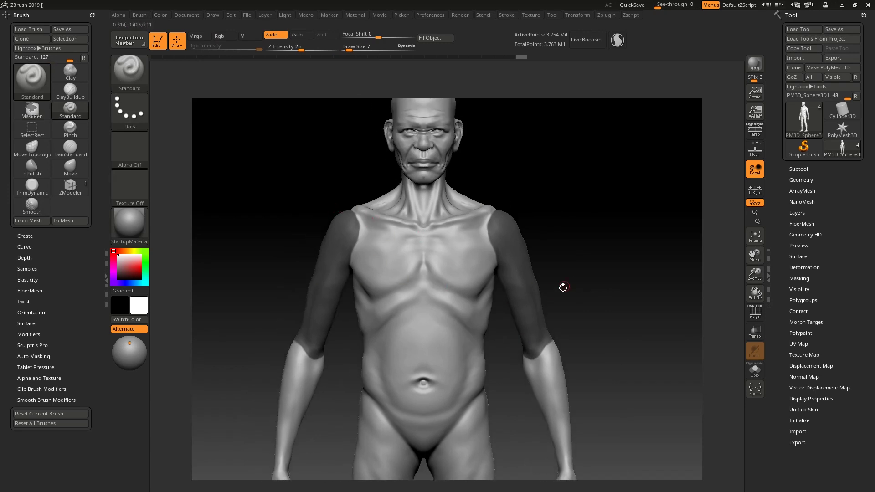
- Turn the masked upper arms into their own polygroup, clear the mask, and check the groups with the polyframe display before hiding it
{"action": "key", "text": "ctrl"}
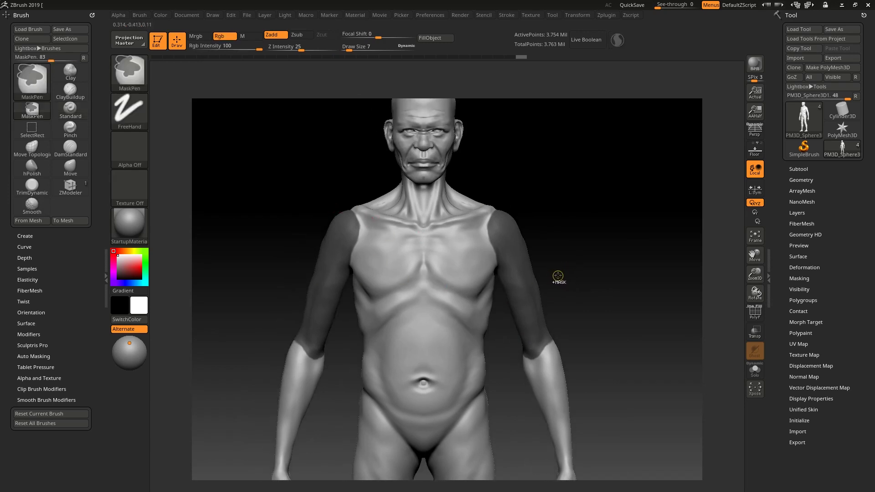
{"action": "left_click_drag", "start_coordinate": [558, 275], "coordinate": [556, 272], "text": "ctrl"}
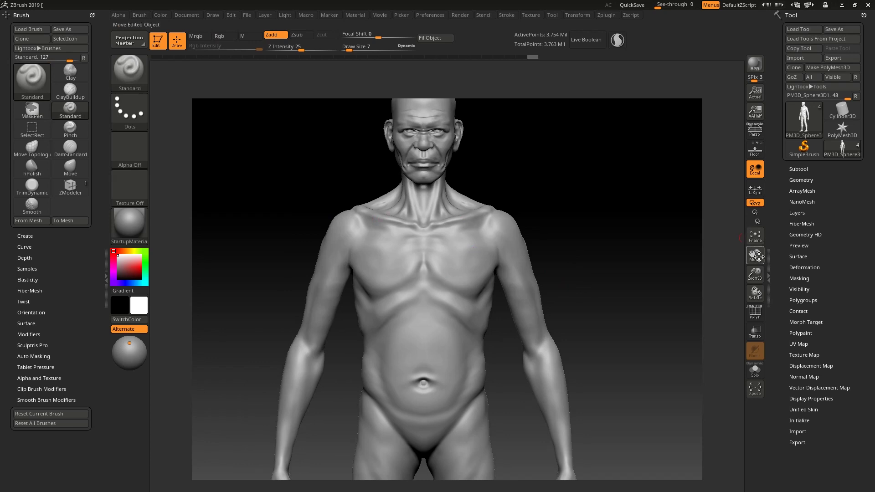
{"action": "left_click", "coordinate": [755, 314]}
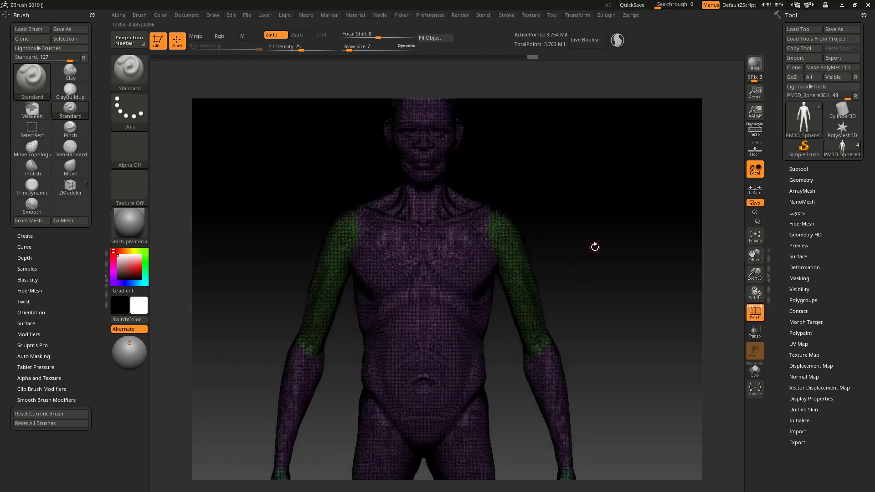
{"action": "left_click_drag", "start_coordinate": [549, 247], "coordinate": [488, 315], "text": "alt"}
{"action": "left_click_drag", "start_coordinate": [599, 255], "coordinate": [565, 162], "text": "alt"}
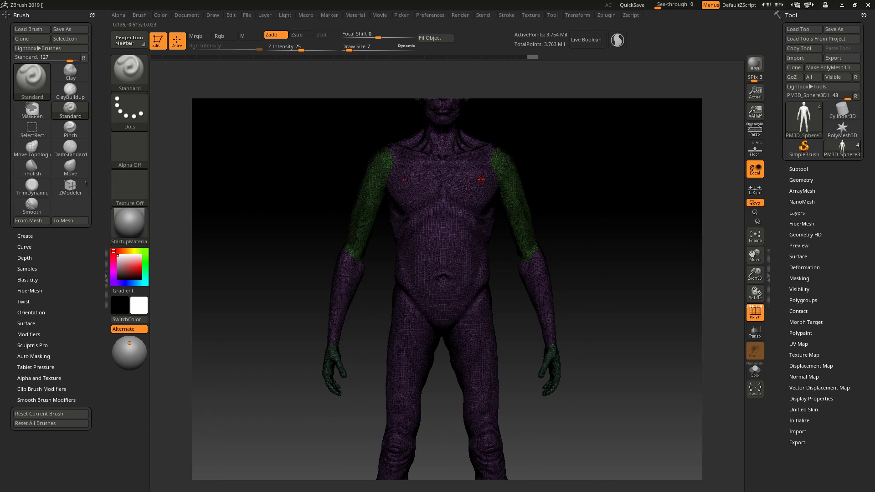
{"action": "left_click", "coordinate": [757, 319]}
- Mask the front of the torso from the groin up to the collarbones with a draw size of 50
{"action": "key", "text": "]"}
{"action": "key", "text": "]"}
{"action": "key", "text": "]"}
{"action": "key", "text": "]"}
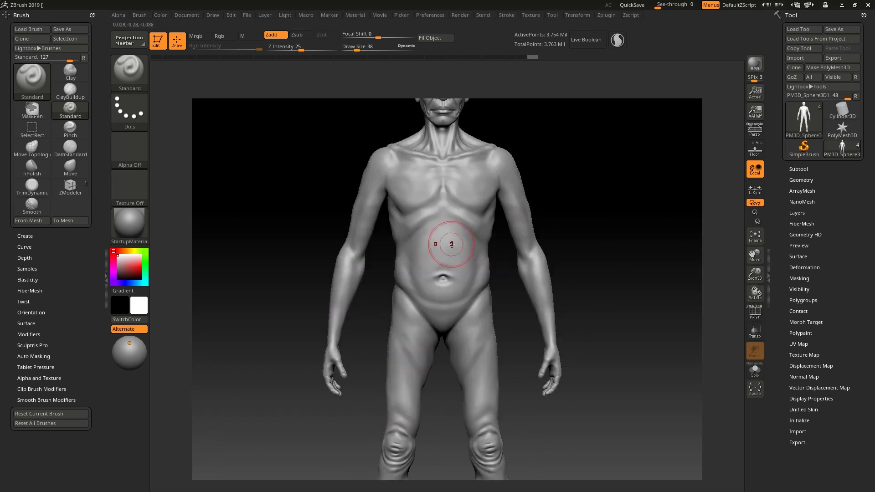
{"action": "key", "text": "shift"}
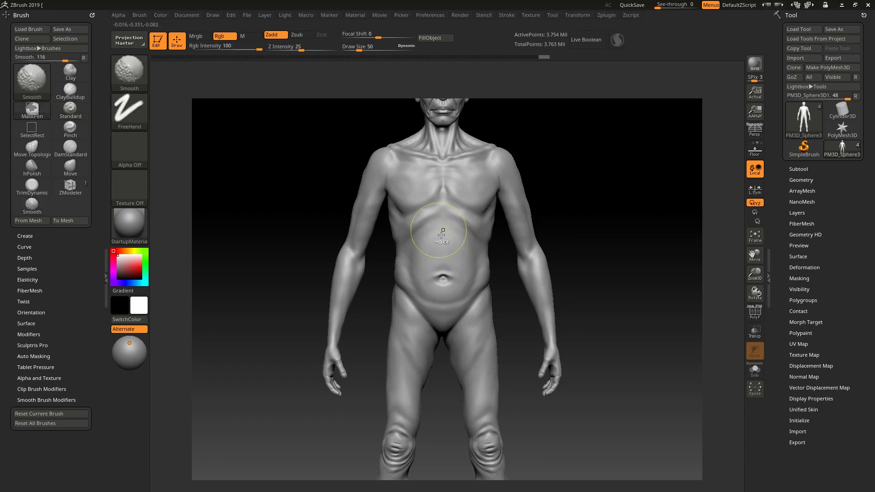
{"action": "mouse_move", "coordinate": [445, 231]}
{"action": "left_mouse_down", "text": "ctrl"}
{"action": "mouse_move", "coordinate": [437, 214]}
{"action": "mouse_move", "coordinate": [413, 259]}
{"action": "mouse_move", "coordinate": [426, 302]}
{"action": "mouse_move", "coordinate": [443, 306]}
{"action": "mouse_move", "coordinate": [413, 196]}
{"action": "mouse_move", "coordinate": [400, 224]}
{"action": "mouse_move", "coordinate": [419, 166]}
{"action": "mouse_move", "coordinate": [410, 157]}
{"action": "mouse_move", "coordinate": [435, 162]}
{"action": "mouse_move", "coordinate": [440, 153]}
{"action": "mouse_move", "coordinate": [391, 148]}
{"action": "mouse_move", "coordinate": [407, 145]}
{"action": "left_mouse_up", "text": "ctrl"}
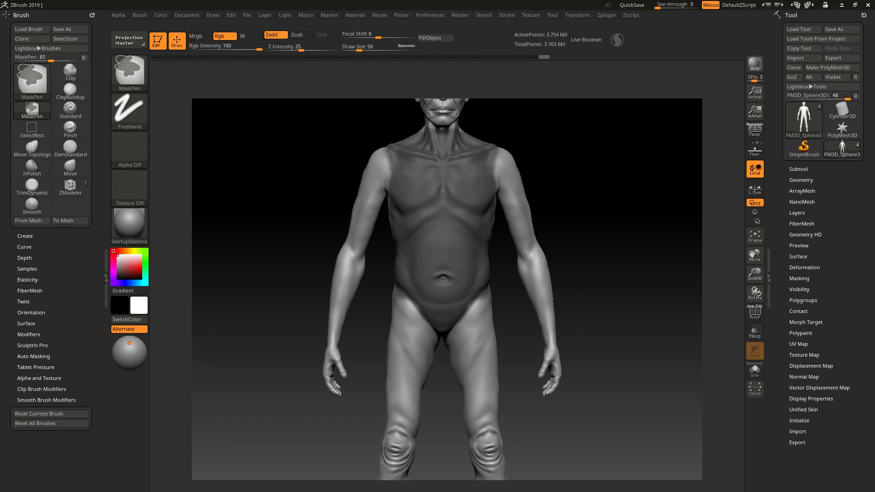
{"action": "left_click_drag", "start_coordinate": [477, 191], "coordinate": [472, 183], "text": "ctrl"}
{"action": "left_click_drag", "start_coordinate": [411, 176], "coordinate": [447, 171], "text": "ctrl"}
- Mask the back from the shoulder blades down to the waist, reducing the draw size to 26 for the finer areas
{"action": "mouse_move", "coordinate": [565, 145]}
{"action": "left_mouse_down"}
{"action": "mouse_move", "coordinate": [516, 165]}
{"action": "mouse_move", "coordinate": [480, 167]}
{"action": "left_mouse_up"}
{"action": "mouse_move", "coordinate": [381, 195]}
{"action": "left_mouse_down", "text": "ctrl"}
{"action": "mouse_move", "coordinate": [437, 258]}
{"action": "mouse_move", "coordinate": [419, 191]}
{"action": "mouse_move", "coordinate": [426, 218]}
{"action": "left_mouse_up", "text": "ctrl"}
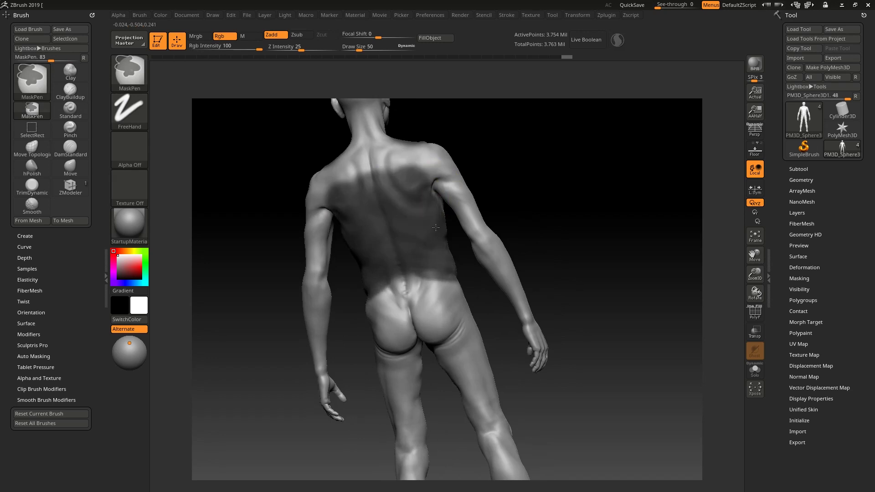
{"action": "mouse_move", "coordinate": [553, 193]}
{"action": "left_mouse_down"}
{"action": "mouse_move", "coordinate": [556, 177]}
{"action": "mouse_move", "coordinate": [351, 284]}
{"action": "mouse_move", "coordinate": [286, 232]}
{"action": "mouse_move", "coordinate": [313, 215]}
{"action": "left_mouse_up"}
{"action": "key", "text": "bracketleft"}
{"action": "key", "text": "bracketleft"}
{"action": "key", "text": "bracketleft"}
{"action": "key", "text": "bracketleft"}
{"action": "key", "text": "ctrl"}
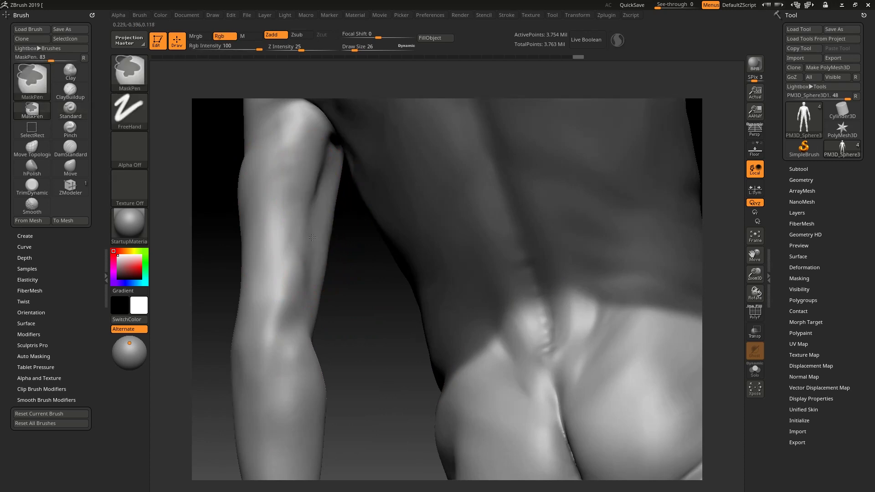
{"action": "mouse_move", "coordinate": [320, 308]}
{"action": "left_mouse_down", "text": "ctrl"}
{"action": "mouse_move", "coordinate": [351, 308]}
{"action": "mouse_move", "coordinate": [611, 186]}
{"action": "mouse_move", "coordinate": [590, 190]}
{"action": "left_mouse_up", "text": "ctrl"}
- Fill the remaining mask gaps along the sides of the back below the armpits
{"action": "key", "text": "shift"}
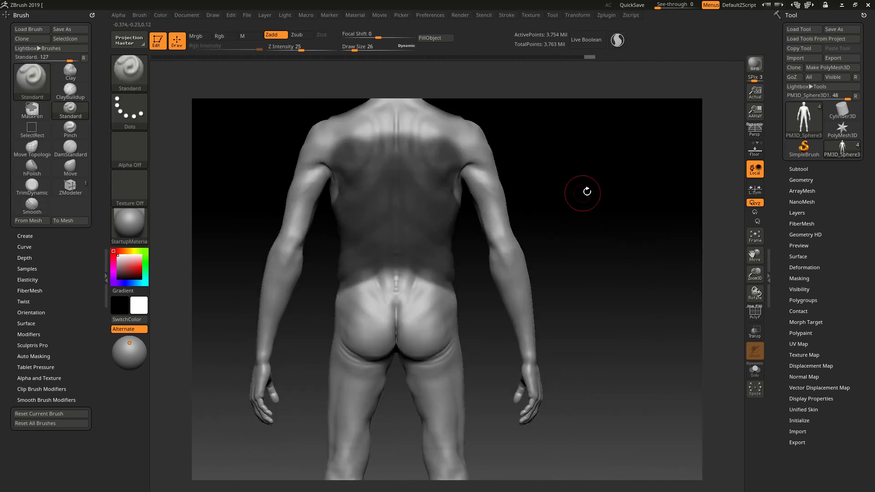
{"action": "key", "text": "ctrl"}
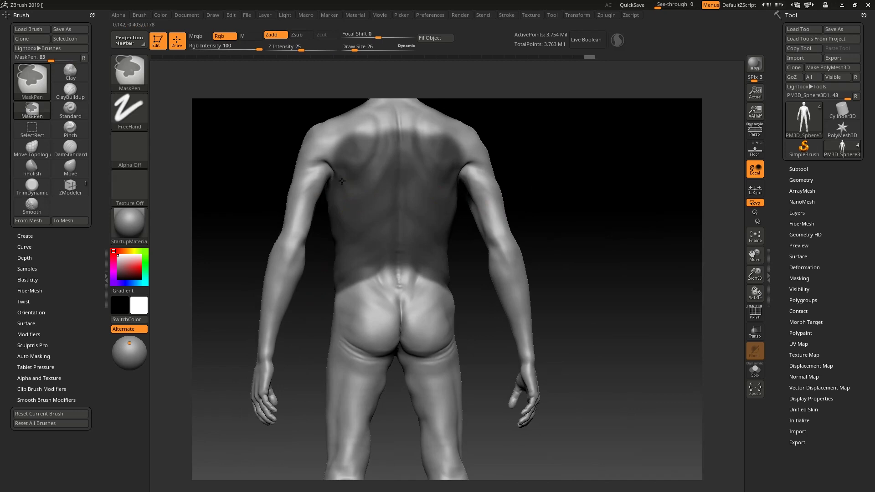
{"action": "left_click", "coordinate": [341, 181], "text": "ctrl"}
{"action": "left_click_drag", "start_coordinate": [586, 163], "coordinate": [582, 281], "text": "alt"}
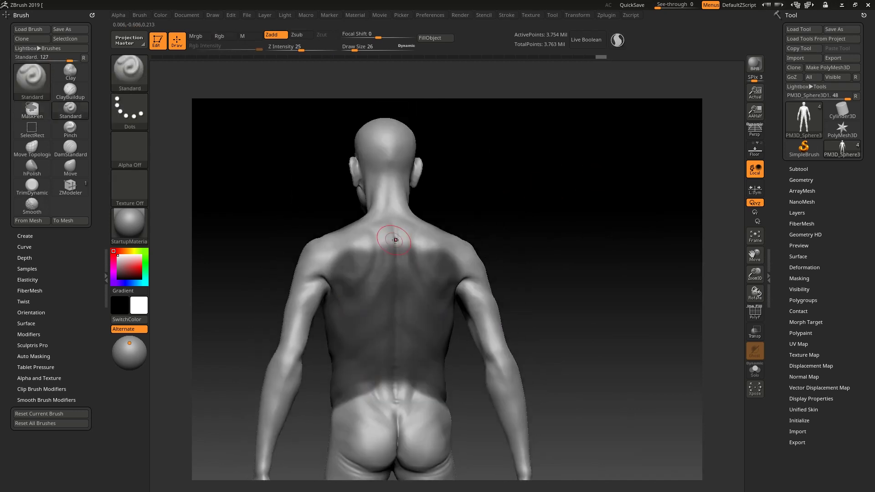
- Extend the torso mask over the upper back and shoulders, from the upper-arm boundaries to the base of the neck
{"action": "scroll", "coordinate": [410, 230], "scroll_direction": "up", "scroll_amount": 5}
{"action": "key", "text": "ctrl"}
{"action": "mouse_move", "coordinate": [482, 278]}
{"action": "left_mouse_down", "text": "ctrl"}
{"action": "mouse_move", "coordinate": [422, 279]}
{"action": "mouse_move", "coordinate": [386, 255]}
{"action": "mouse_move", "coordinate": [438, 219]}
{"action": "mouse_move", "coordinate": [449, 246]}
{"action": "mouse_move", "coordinate": [422, 222]}
{"action": "mouse_move", "coordinate": [370, 214]}
{"action": "mouse_move", "coordinate": [296, 249]}
{"action": "mouse_move", "coordinate": [234, 246]}
{"action": "mouse_move", "coordinate": [253, 305]}
{"action": "mouse_move", "coordinate": [256, 257]}
{"action": "left_mouse_up", "text": "ctrl"}
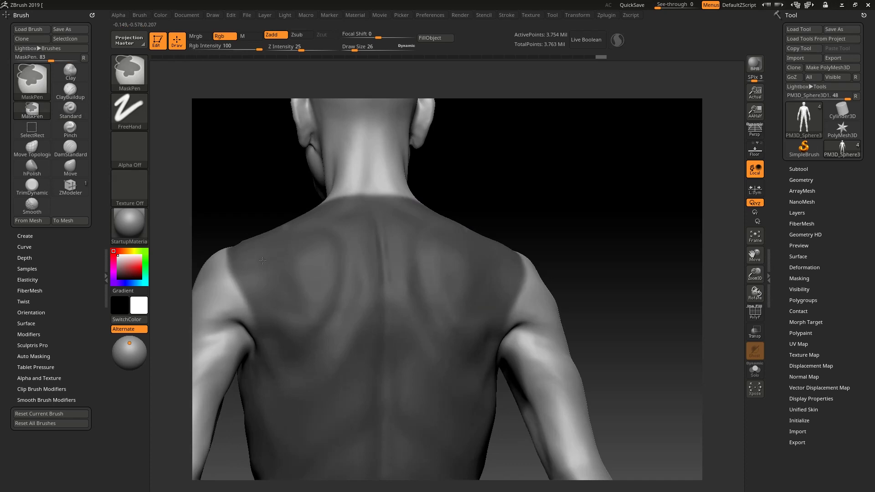
{"action": "mouse_move", "coordinate": [238, 201]}
{"action": "left_mouse_down"}
{"action": "mouse_move", "coordinate": [320, 208]}
{"action": "mouse_move", "coordinate": [319, 222]}
{"action": "mouse_move", "coordinate": [259, 205]}
{"action": "mouse_move", "coordinate": [644, 205]}
{"action": "mouse_move", "coordinate": [579, 252]}
{"action": "left_mouse_up"}
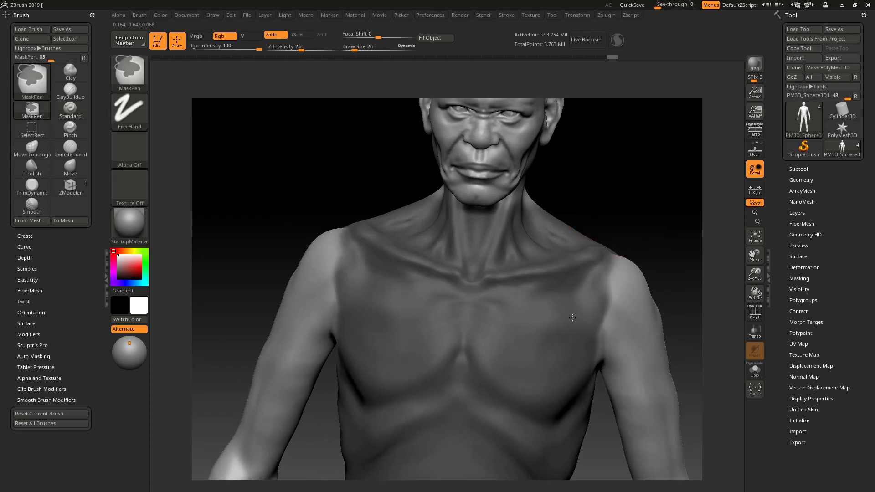
- Extend the torso mask outward over the front of the chest to the edge of both shoulders
{"action": "left_click_drag", "start_coordinate": [577, 347], "coordinate": [599, 232], "text": "ctrl"}
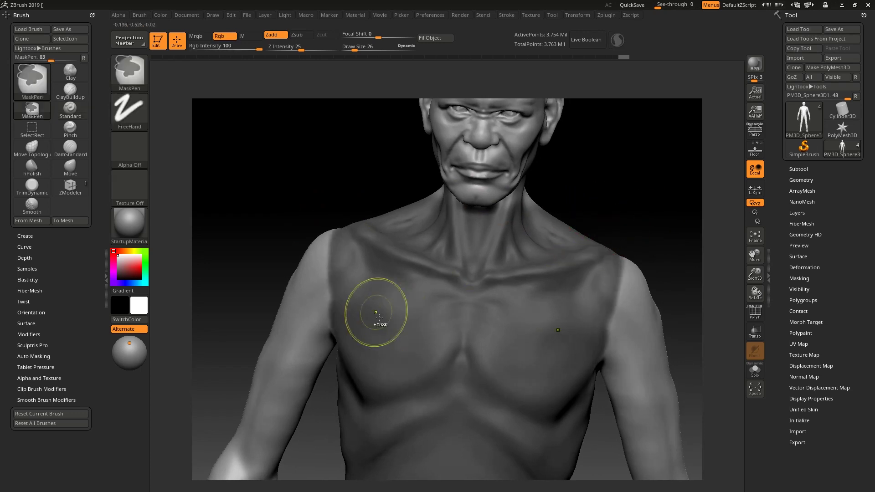
{"action": "key", "text": "f"}
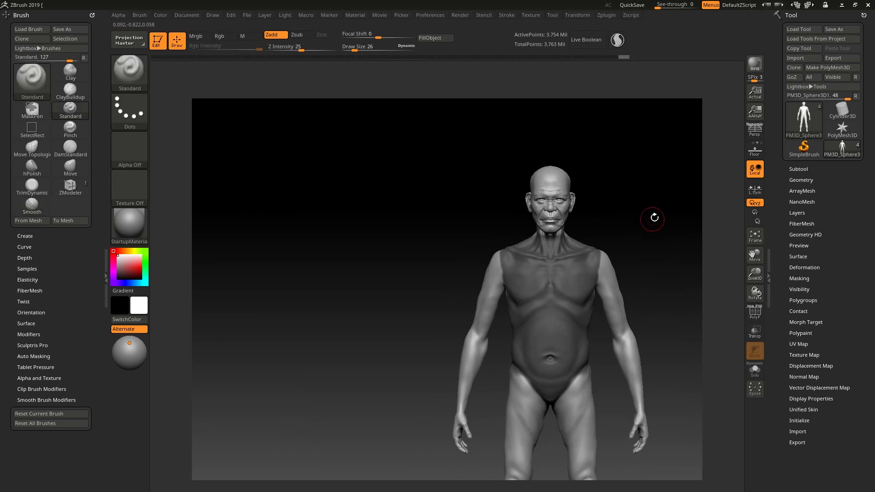
{"action": "left_click_drag", "start_coordinate": [592, 244], "coordinate": [734, 263]}
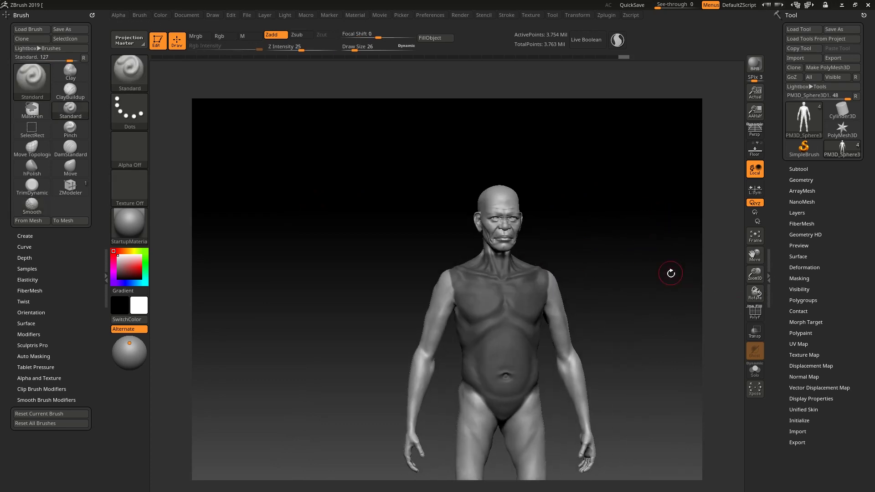
- Use the polyframe display to unmask the upper-arm polygroup at the front of the shoulders with a draw size of 10
{"action": "left_click", "coordinate": [757, 313]}
{"action": "left_click_drag", "start_coordinate": [592, 267], "coordinate": [704, 275], "text": "alt"}
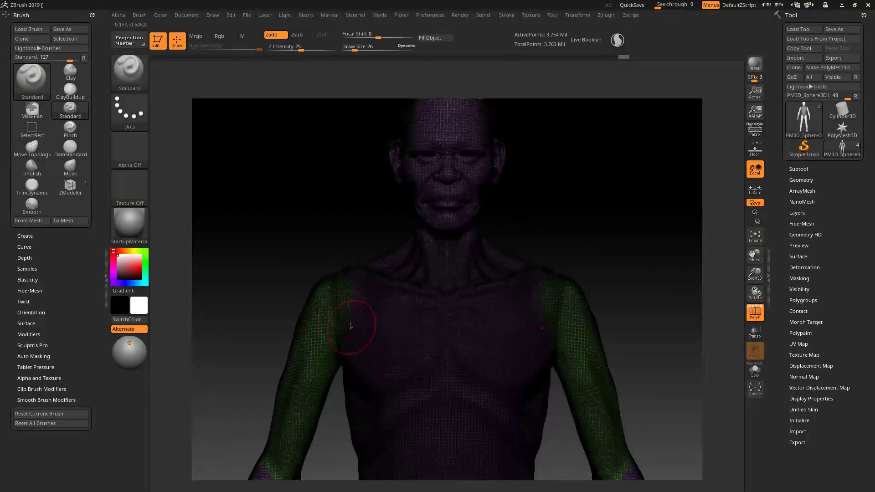
{"action": "mouse_move", "coordinate": [606, 253]}
{"action": "left_mouse_down"}
{"action": "mouse_move", "coordinate": [503, 274]}
{"action": "mouse_move", "coordinate": [647, 269]}
{"action": "mouse_move", "coordinate": [617, 309]}
{"action": "left_mouse_up"}
{"action": "key", "text": "ctrl"}
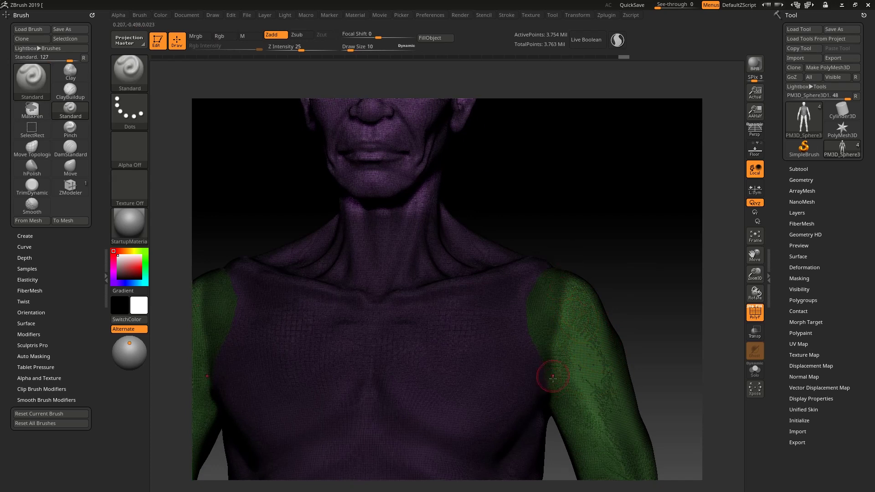
{"action": "key", "text": "ctrl"}
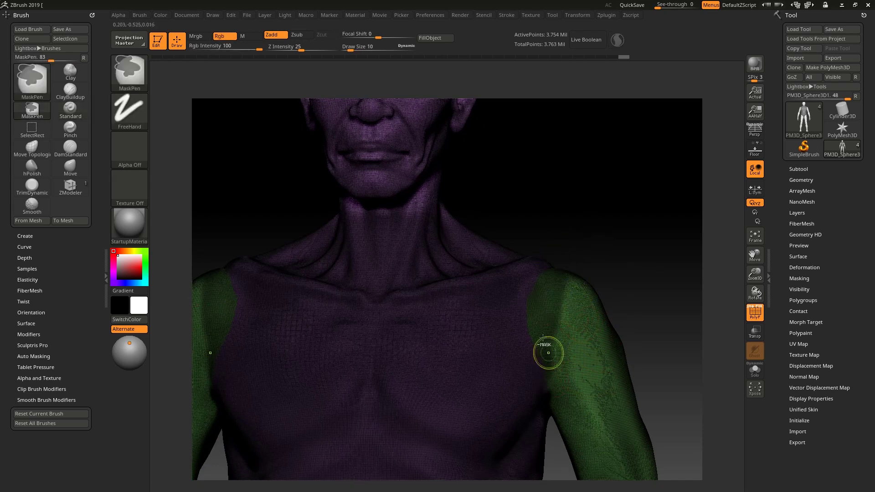
{"action": "mouse_move", "coordinate": [571, 281]}
{"action": "left_mouse_down", "text": "ctrl"}
{"action": "mouse_move", "coordinate": [558, 360]}
{"action": "mouse_move", "coordinate": [549, 283]}
{"action": "mouse_move", "coordinate": [542, 319]}
{"action": "mouse_move", "coordinate": [544, 297]}
{"action": "left_mouse_up", "text": "ctrl"}
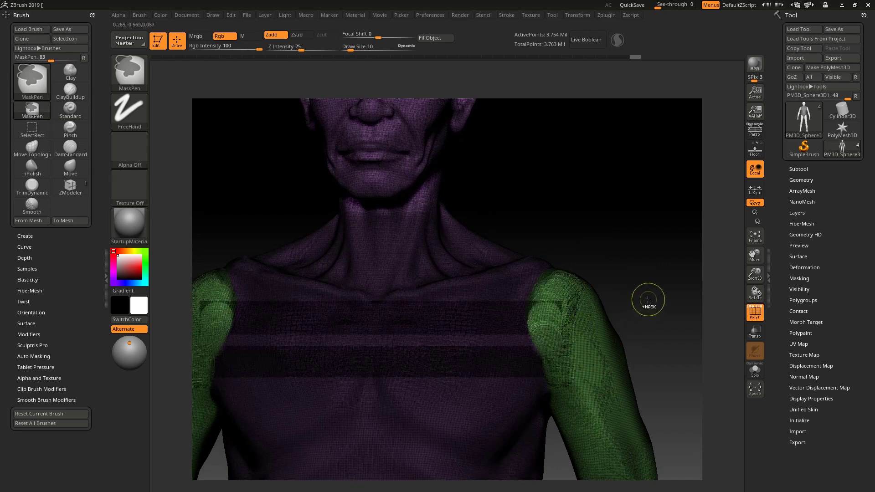
{"action": "left_click", "coordinate": [747, 313]}
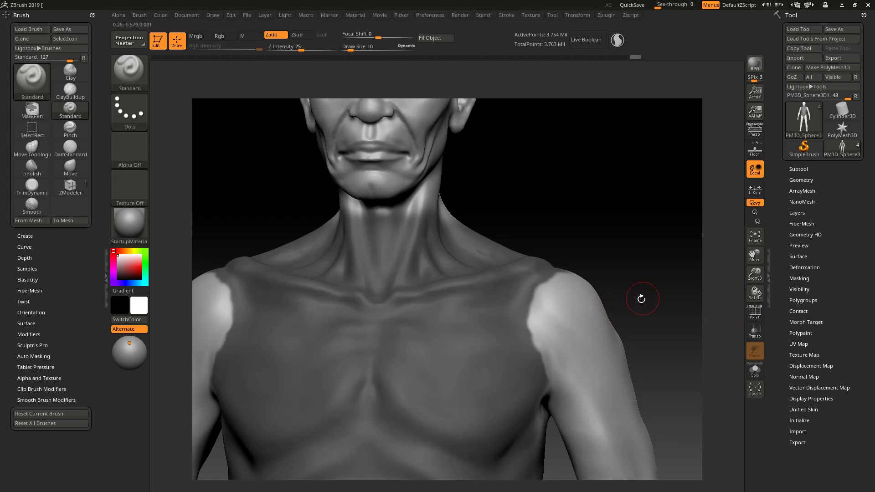
- Smooth the torso mask's border along the front of the shoulders down to the armpits
{"action": "key", "text": "ctrl"}
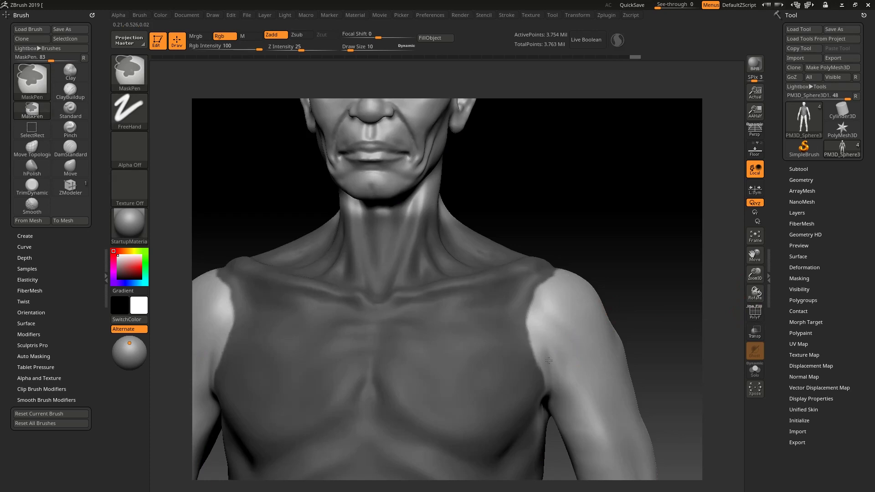
{"action": "left_click_drag", "start_coordinate": [617, 320], "coordinate": [577, 343]}
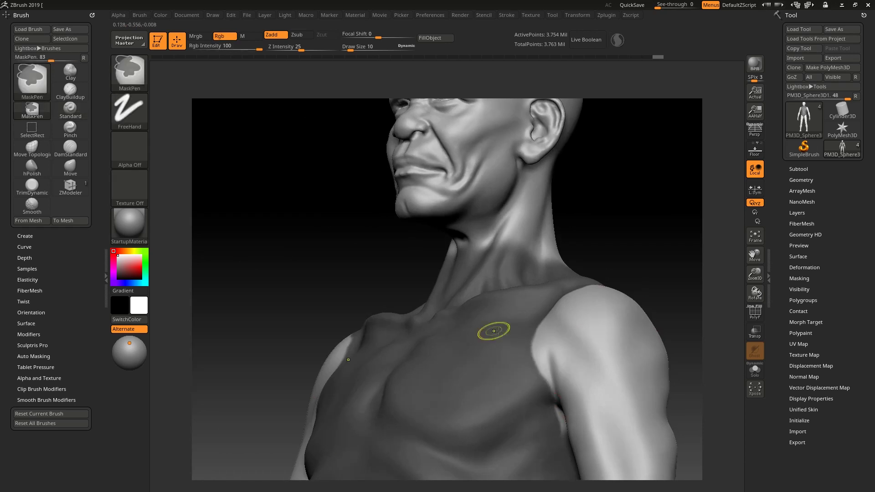
{"action": "mouse_move", "coordinate": [645, 256]}
{"action": "left_mouse_down"}
{"action": "mouse_move", "coordinate": [643, 214]}
{"action": "mouse_move", "coordinate": [629, 292]}
{"action": "mouse_move", "coordinate": [647, 246]}
{"action": "mouse_move", "coordinate": [629, 250]}
{"action": "left_mouse_up"}
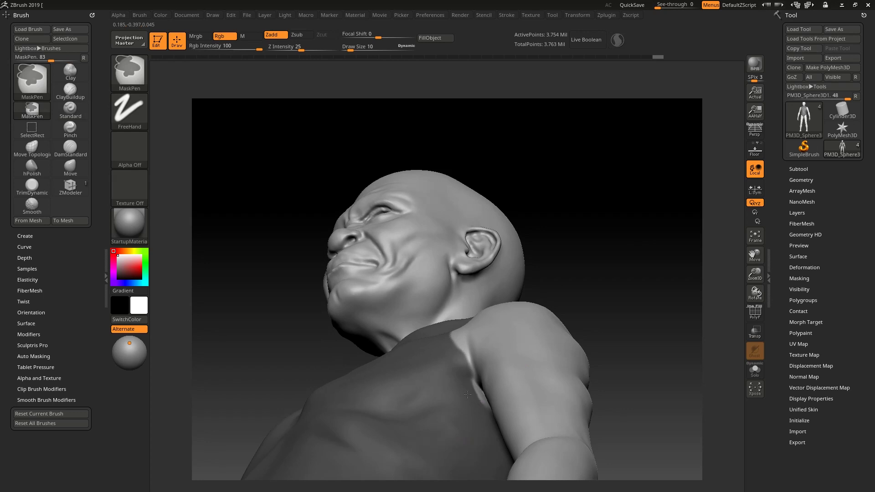
- Mask the torso side of the armpit crease under the raised-view upper arm
{"action": "mouse_move", "coordinate": [639, 293]}
{"action": "left_mouse_down"}
{"action": "mouse_move", "coordinate": [655, 334]}
{"action": "mouse_move", "coordinate": [624, 296]}
{"action": "mouse_move", "coordinate": [628, 260]}
{"action": "mouse_move", "coordinate": [620, 264]}
{"action": "left_mouse_up"}
{"action": "key", "text": "ctrl"}
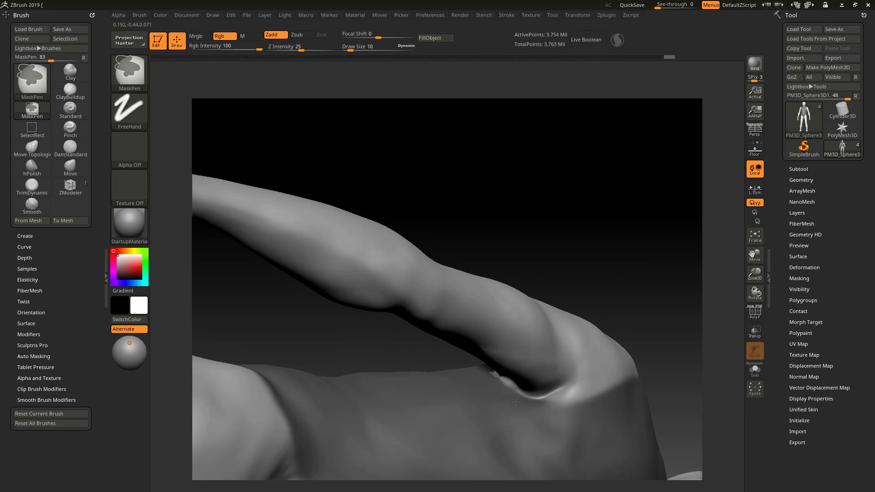
{"action": "left_click_drag", "start_coordinate": [536, 407], "coordinate": [637, 376], "text": "ctrl"}
- Move the mask border at the front of the shoulder outward into a clean curve toward the armpit
{"action": "mouse_move", "coordinate": [591, 273]}
{"action": "left_mouse_down"}
{"action": "mouse_move", "coordinate": [582, 277]}
{"action": "mouse_move", "coordinate": [594, 297]}
{"action": "mouse_move", "coordinate": [615, 296]}
{"action": "mouse_move", "coordinate": [607, 293]}
{"action": "left_mouse_up"}
{"action": "mouse_move", "coordinate": [367, 246]}
{"action": "left_mouse_down"}
{"action": "mouse_move", "coordinate": [385, 213]}
{"action": "mouse_move", "coordinate": [451, 203]}
{"action": "mouse_move", "coordinate": [394, 159]}
{"action": "mouse_move", "coordinate": [410, 143]}
{"action": "left_mouse_up"}
{"action": "left_click_drag", "start_coordinate": [625, 238], "coordinate": [535, 257]}
{"action": "mouse_move", "coordinate": [575, 220]}
{"action": "left_mouse_down"}
{"action": "mouse_move", "coordinate": [580, 211]}
{"action": "mouse_move", "coordinate": [570, 264]}
{"action": "mouse_move", "coordinate": [591, 275]}
{"action": "left_mouse_up"}
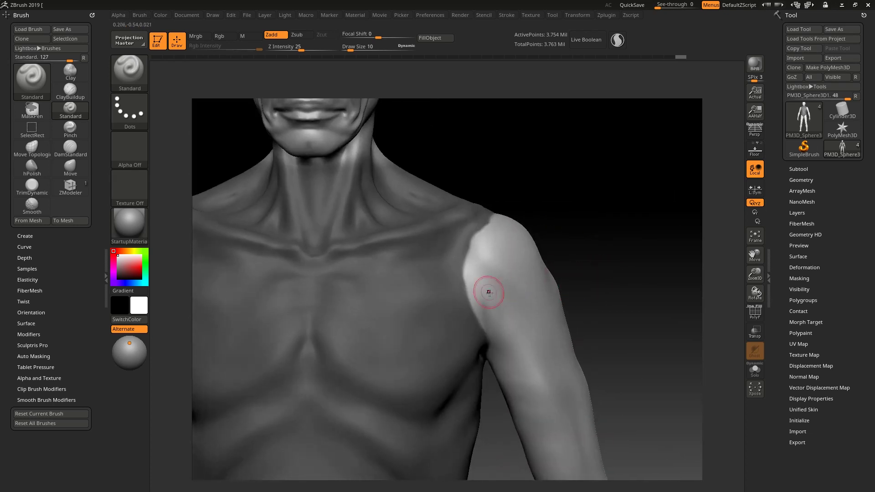
{"action": "key", "text": "ctrl"}
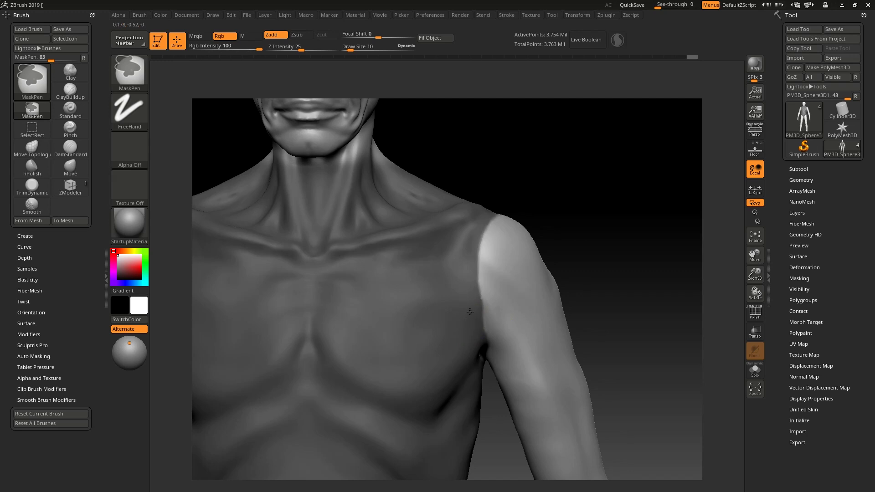
- Clean up the mask edge at the opposite front armpit and unmask the inner upper arm
{"action": "left_click_drag", "start_coordinate": [582, 252], "coordinate": [584, 230], "text": "alt"}
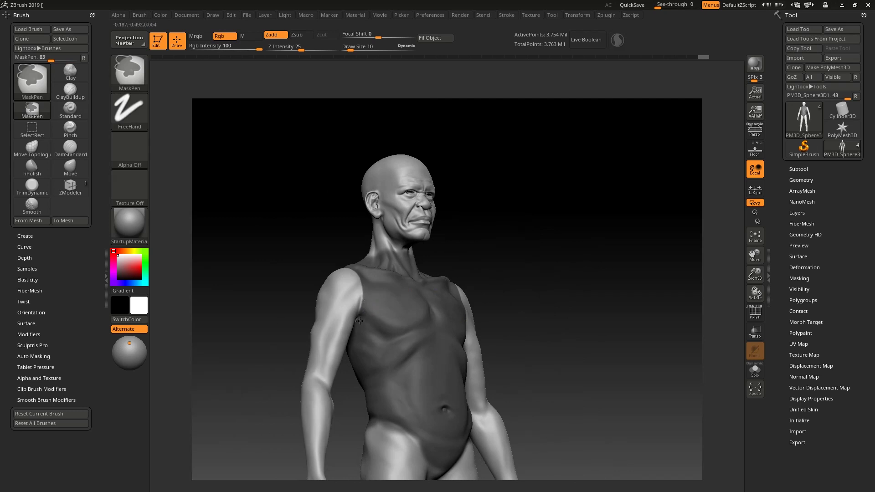
{"action": "left_click_drag", "start_coordinate": [363, 313], "coordinate": [363, 302], "text": "ctrl"}
{"action": "left_click_drag", "start_coordinate": [530, 263], "coordinate": [473, 261]}
{"action": "scroll", "coordinate": [352, 305], "scroll_direction": "up", "scroll_amount": 10}
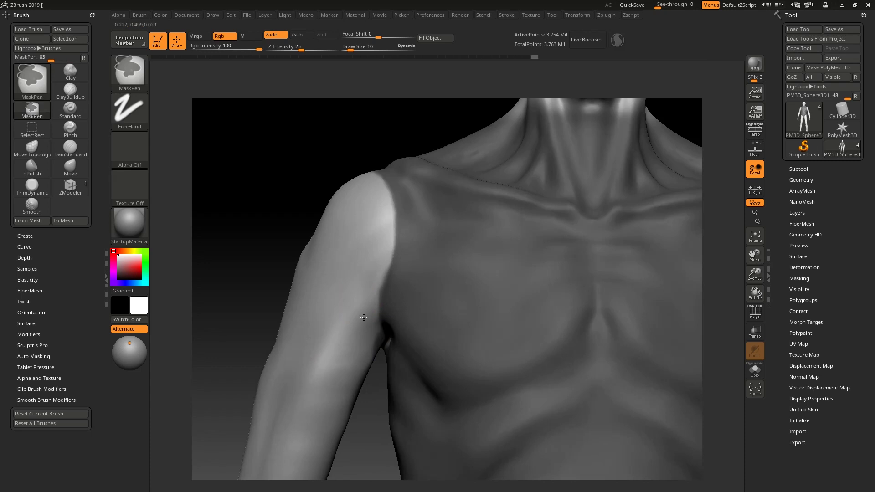
{"action": "right_click_drag", "start_coordinate": [370, 414], "coordinate": [361, 345]}
{"action": "mouse_move", "coordinate": [360, 377]}
{"action": "left_mouse_down", "text": "ctrl+alt"}
{"action": "mouse_move", "coordinate": [355, 395]}
{"action": "mouse_move", "coordinate": [370, 372]}
{"action": "mouse_move", "coordinate": [367, 424]}
{"action": "mouse_move", "coordinate": [340, 453]}
{"action": "left_mouse_up", "text": "ctrl+alt"}
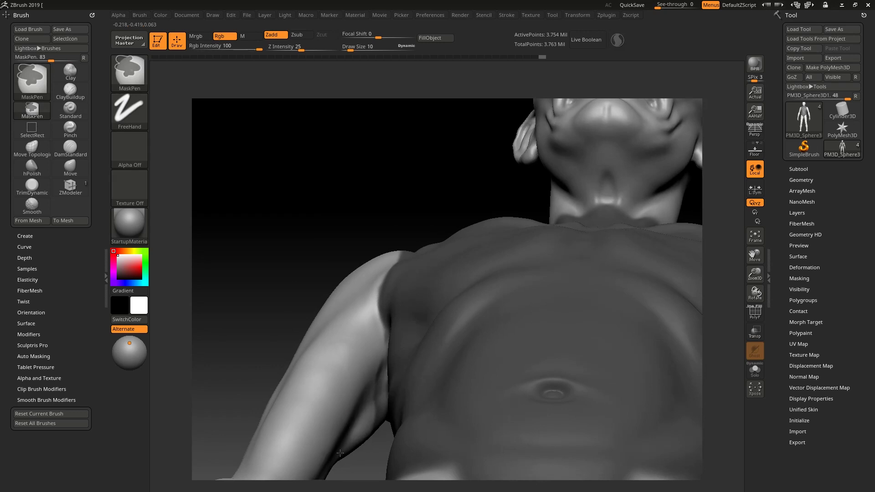
{"action": "mouse_move", "coordinate": [374, 381]}
{"action": "left_mouse_down", "text": "ctrl+alt"}
{"action": "mouse_move", "coordinate": [386, 334]}
{"action": "mouse_move", "coordinate": [370, 383]}
{"action": "left_mouse_up", "text": "ctrl+alt"}
- Mask the torso along the underside of the armpit up to the inner arm
{"action": "right_click_drag", "start_coordinate": [390, 418], "coordinate": [419, 324], "text": "alt"}
{"action": "mouse_move", "coordinate": [398, 389]}
{"action": "right_mouse_down"}
{"action": "mouse_move", "coordinate": [419, 354]}
{"action": "mouse_move", "coordinate": [397, 342]}
{"action": "mouse_move", "coordinate": [396, 298]}
{"action": "mouse_move", "coordinate": [410, 332]}
{"action": "right_mouse_up"}
{"action": "mouse_move", "coordinate": [410, 332]}
{"action": "left_mouse_down", "text": "ctrl"}
{"action": "mouse_move", "coordinate": [400, 343]}
{"action": "mouse_move", "coordinate": [426, 345]}
{"action": "mouse_move", "coordinate": [420, 368]}
{"action": "left_mouse_up", "text": "ctrl"}
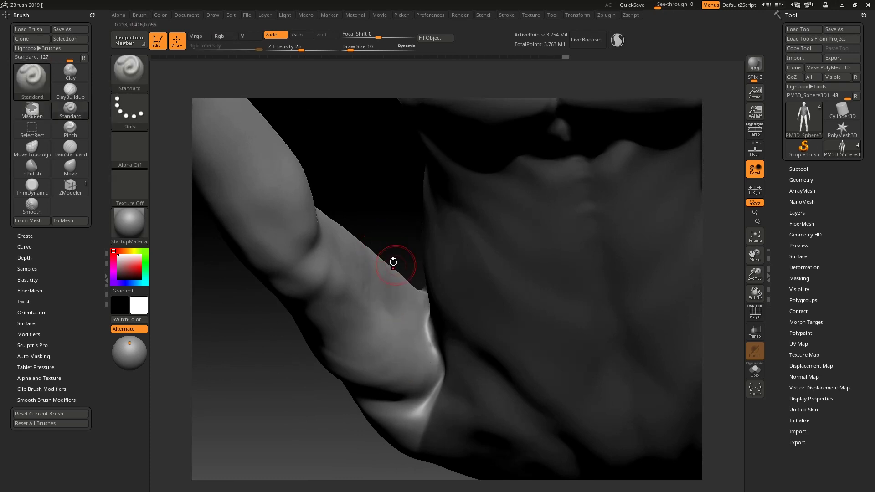
- Tighten the mask border along the armpit crease toward the shoulder, working from below
{"action": "right_click_drag", "start_coordinate": [404, 287], "coordinate": [429, 251]}
{"action": "left_click_drag", "start_coordinate": [281, 351], "coordinate": [261, 356]}
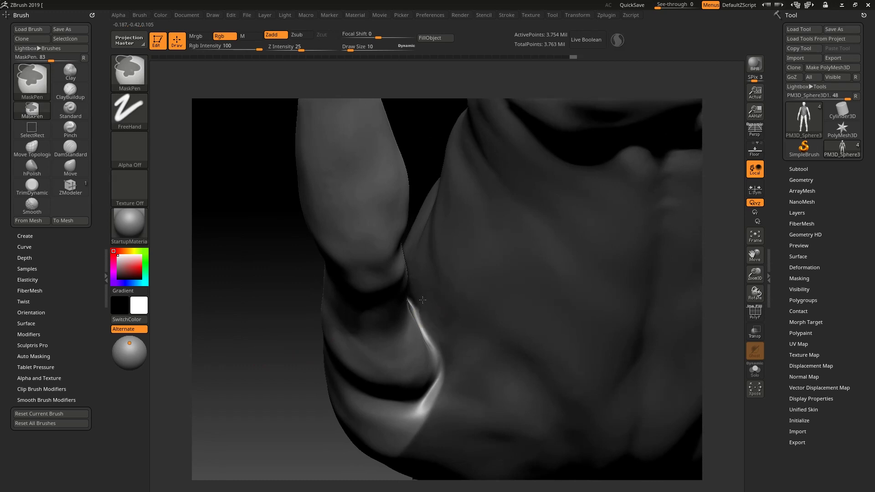
{"action": "left_click_drag", "start_coordinate": [447, 356], "coordinate": [418, 417], "text": "ctrl"}
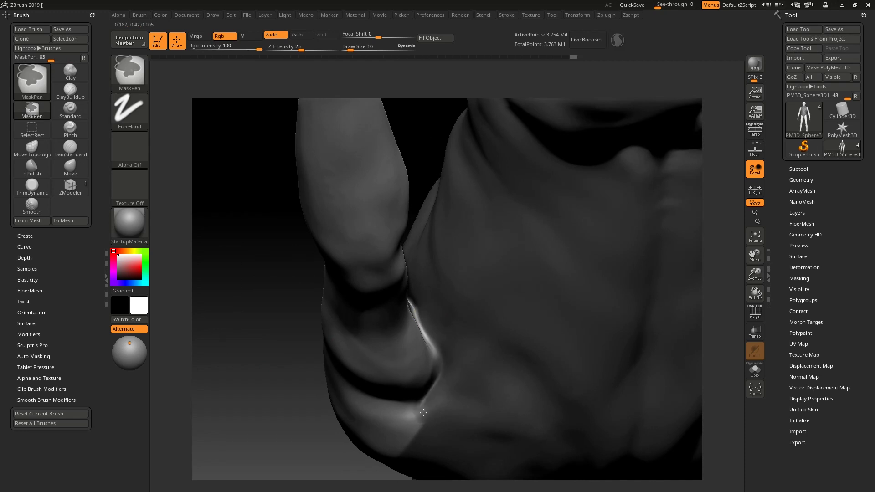
{"action": "mouse_move", "coordinate": [282, 390]}
{"action": "left_mouse_down"}
{"action": "mouse_move", "coordinate": [260, 367]}
{"action": "mouse_move", "coordinate": [400, 376]}
{"action": "mouse_move", "coordinate": [402, 424]}
{"action": "mouse_move", "coordinate": [406, 410]}
{"action": "mouse_move", "coordinate": [401, 416]}
{"action": "left_mouse_up"}
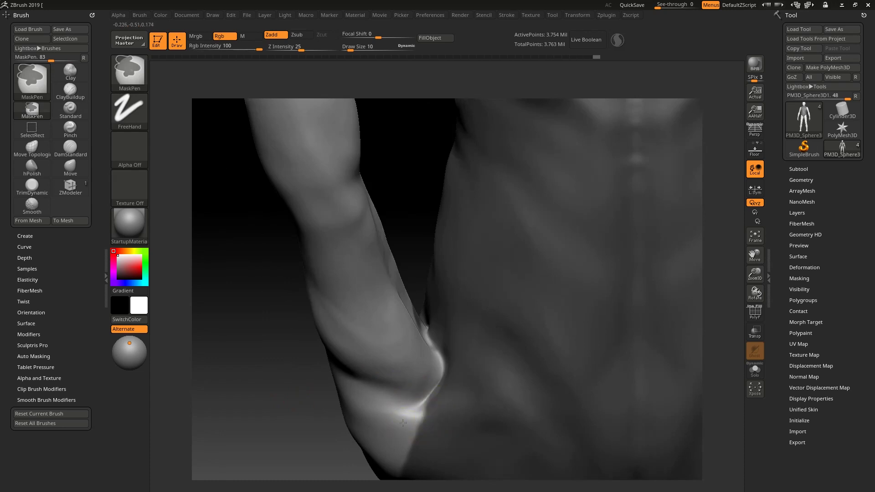
{"action": "mouse_move", "coordinate": [277, 379]}
{"action": "left_mouse_down"}
{"action": "mouse_move", "coordinate": [261, 380]}
{"action": "mouse_move", "coordinate": [412, 310]}
{"action": "left_mouse_up"}
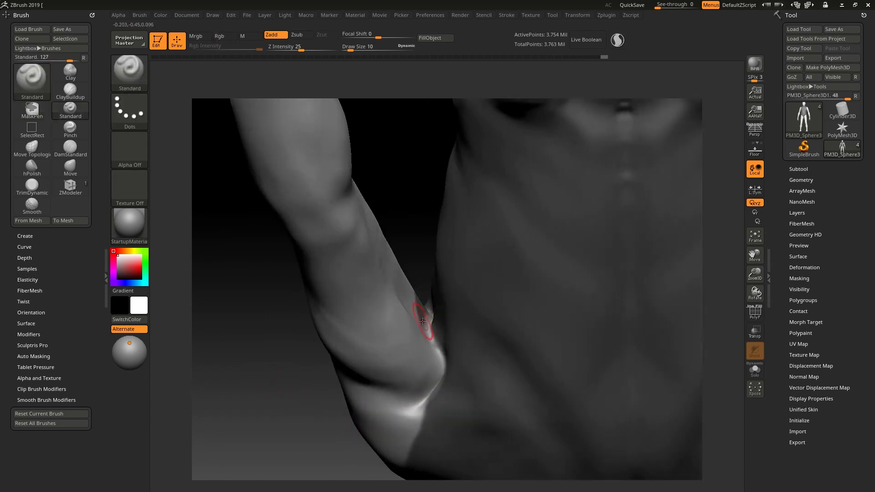
- Refine the mask edge between the inner arm and the armpit with a draw size of 6, unmasking the arm side
{"action": "key", "text": "ctrl"}
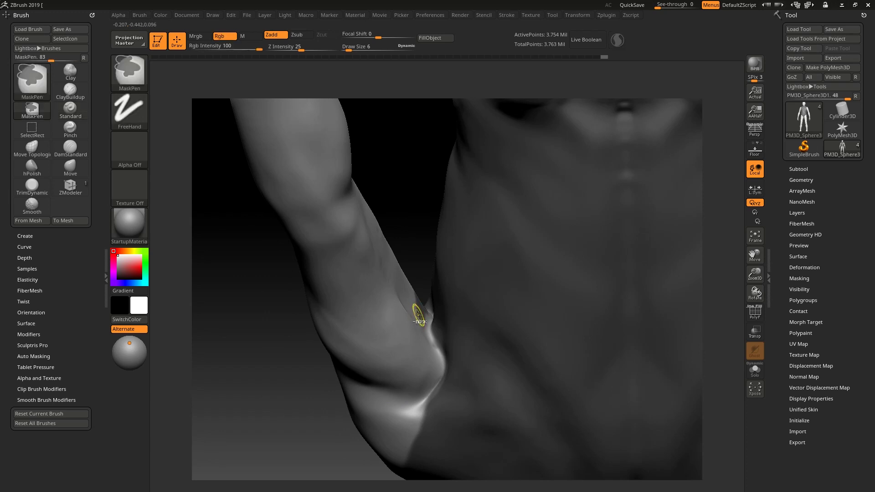
{"action": "mouse_move", "coordinate": [417, 314]}
{"action": "left_mouse_down", "text": "ctrl"}
{"action": "mouse_move", "coordinate": [423, 322]}
{"action": "mouse_move", "coordinate": [430, 306]}
{"action": "left_mouse_up", "text": "ctrl"}
{"action": "left_click_drag", "start_coordinate": [430, 348], "coordinate": [430, 340], "text": "ctrl+alt"}
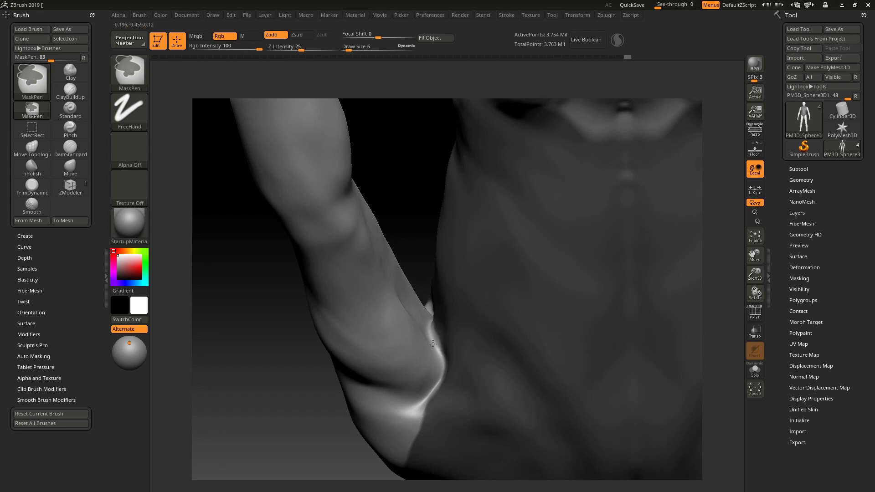
{"action": "left_click_drag", "start_coordinate": [424, 320], "coordinate": [421, 316], "text": "ctrl+alt"}
- Fill the small unmasked gaps on the torso side of the armpit
{"action": "left_click_drag", "start_coordinate": [287, 358], "coordinate": [336, 377]}
{"action": "key", "text": "ctrl"}
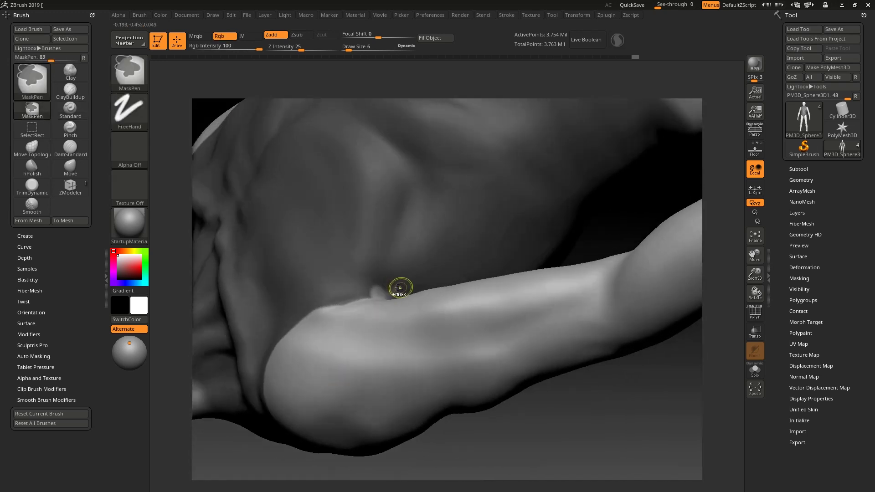
{"action": "left_click", "coordinate": [352, 291], "text": "ctrl"}
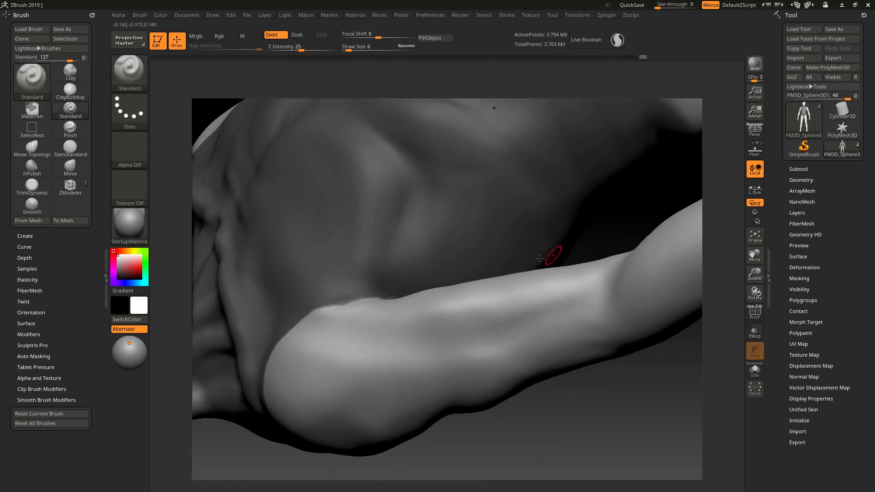
{"action": "mouse_move", "coordinate": [593, 235]}
{"action": "left_mouse_down"}
{"action": "mouse_move", "coordinate": [598, 261]}
{"action": "mouse_move", "coordinate": [588, 263]}
{"action": "left_mouse_up"}
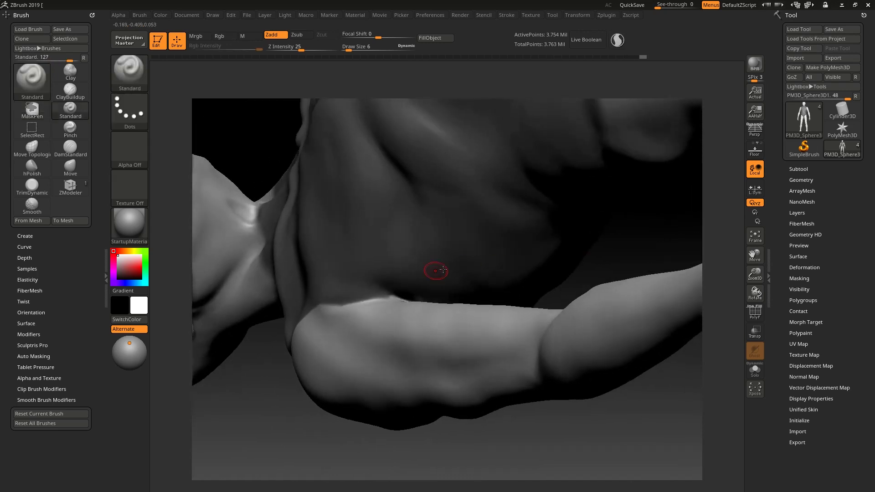
{"action": "key", "text": "ctrl"}
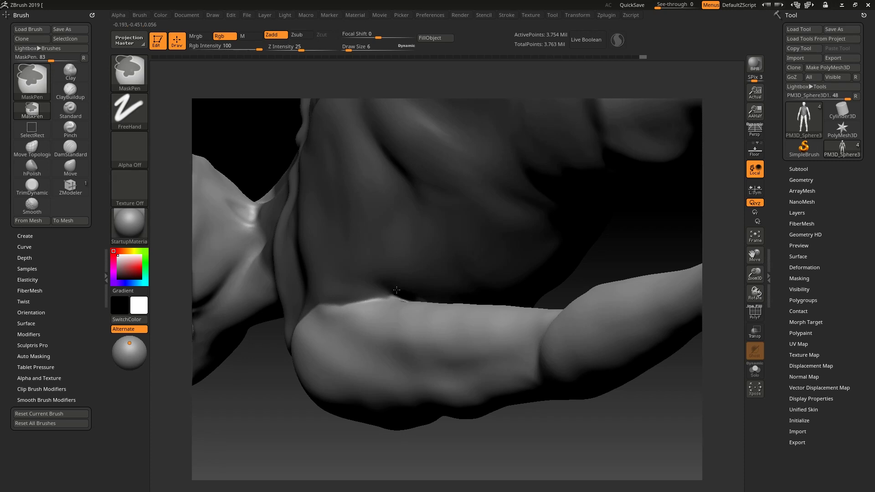
{"action": "left_click", "coordinate": [409, 290], "text": "ctrl"}
- Even out the mask border where the underside of the upper arm joins the torso
{"action": "left_click_drag", "start_coordinate": [359, 439], "coordinate": [366, 475]}
{"action": "key", "text": "ctrl"}
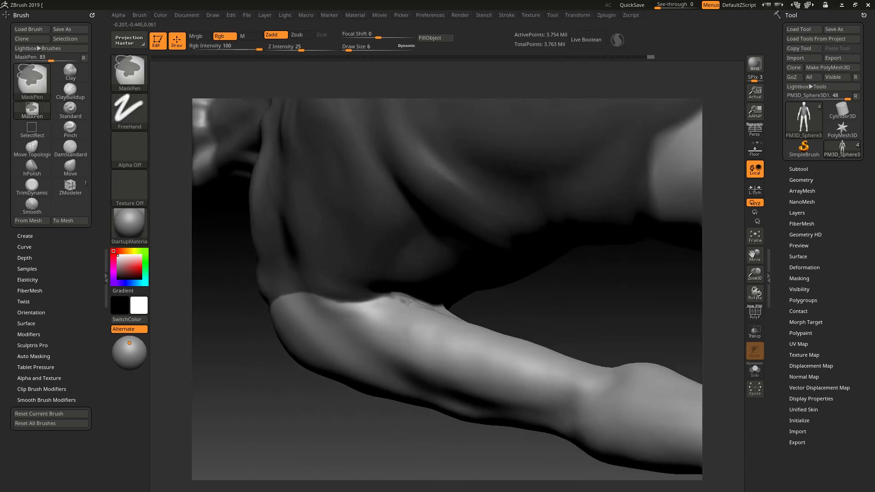
{"action": "left_click_drag", "start_coordinate": [436, 310], "coordinate": [429, 312], "text": "ctrl"}
{"action": "mouse_move", "coordinate": [537, 306]}
{"action": "left_mouse_down"}
{"action": "mouse_move", "coordinate": [469, 316]}
{"action": "mouse_move", "coordinate": [410, 302]}
{"action": "left_mouse_up"}
{"action": "key", "text": "ctrl"}
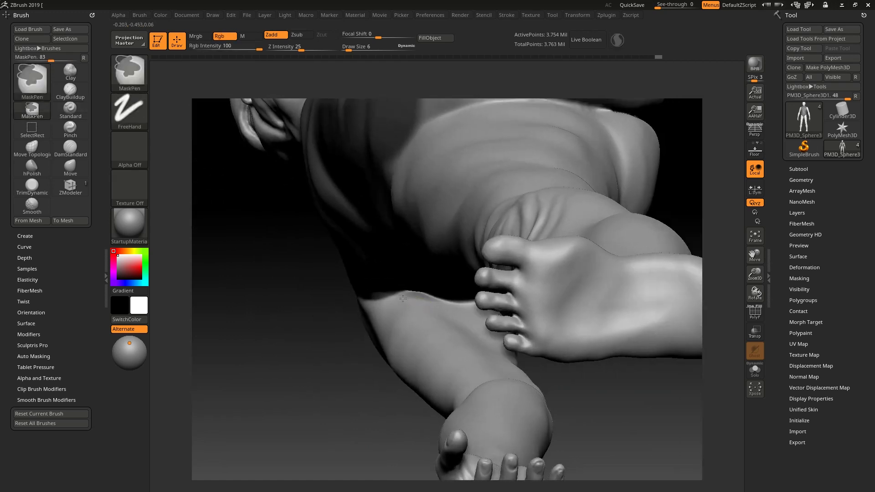
- Compare the mask border around the armpit with the upper-arm polygroup by switching the polyframe display on and off
{"action": "left_click_drag", "start_coordinate": [575, 384], "coordinate": [483, 371]}
{"action": "mouse_move", "coordinate": [543, 333]}
{"action": "left_mouse_down", "text": "alt"}
{"action": "mouse_move", "coordinate": [558, 358]}
{"action": "mouse_move", "coordinate": [543, 334]}
{"action": "mouse_move", "coordinate": [451, 281]}
{"action": "mouse_move", "coordinate": [430, 285]}
{"action": "left_mouse_up", "text": "alt"}
{"action": "key", "text": "ctrl"}
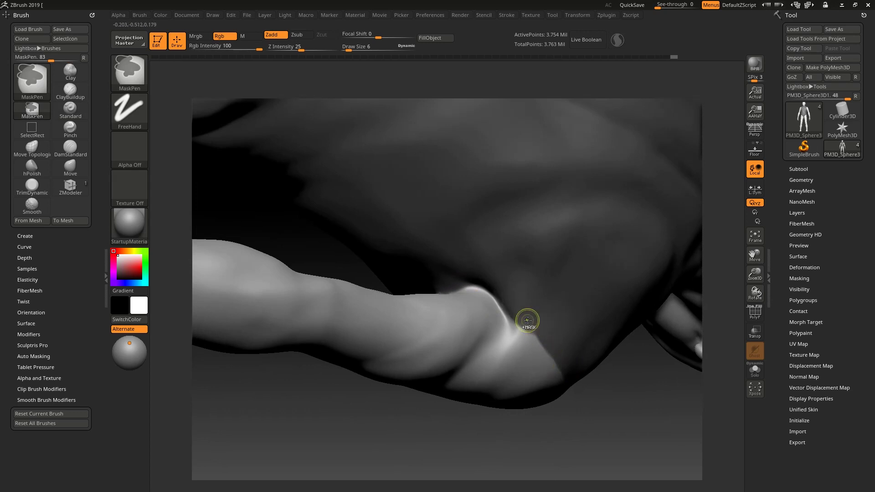
{"action": "left_click_drag", "start_coordinate": [621, 377], "coordinate": [609, 396]}
{"action": "left_click", "coordinate": [750, 318]}
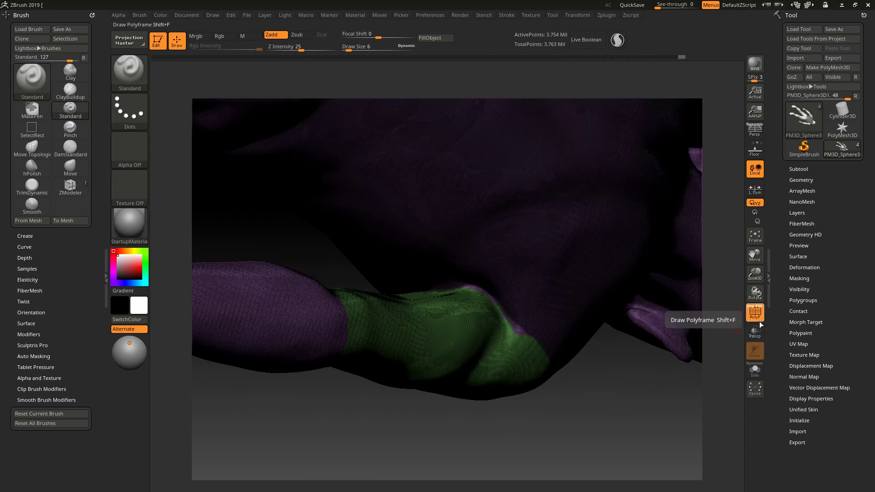
{"action": "left_click", "coordinate": [759, 319]}
{"action": "left_click", "coordinate": [756, 320]}
{"action": "left_click", "coordinate": [755, 321]}
{"action": "left_click", "coordinate": [755, 320]}
{"action": "left_click", "coordinate": [756, 320]}
- Correct the mask border along the armpit crease and up toward the shoulder, adding and removing mask in small touches
{"action": "key", "text": "ctrl"}
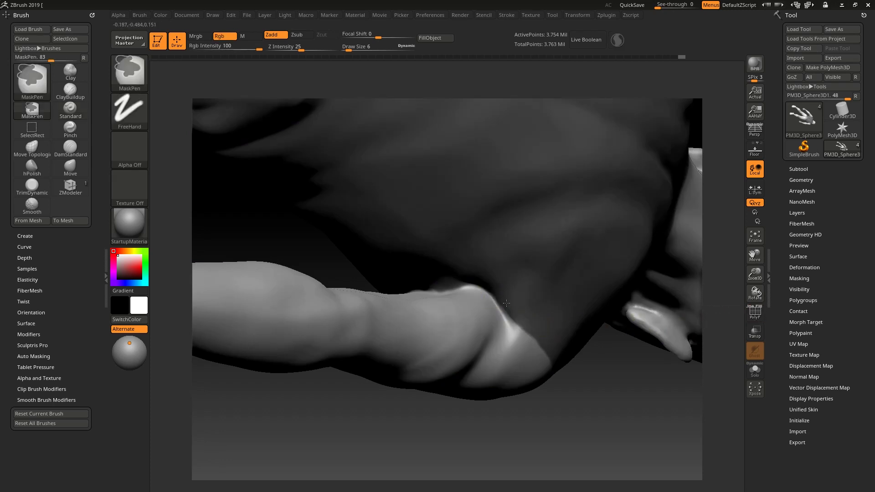
{"action": "left_click", "coordinate": [491, 299]}
{"action": "left_click", "coordinate": [481, 303], "text": "ctrl"}
{"action": "left_click_drag", "start_coordinate": [485, 301], "coordinate": [491, 307], "text": "ctrl+alt"}
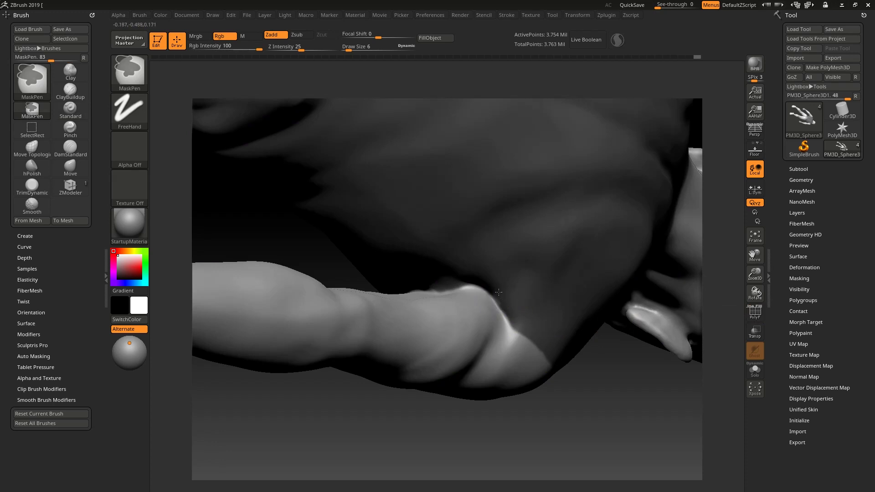
{"action": "left_click", "coordinate": [530, 328], "text": "ctrl"}
{"action": "left_click", "coordinate": [574, 370], "text": "ctrl"}
{"action": "mouse_move", "coordinate": [629, 385]}
{"action": "left_mouse_down"}
{"action": "mouse_move", "coordinate": [546, 307]}
{"action": "mouse_move", "coordinate": [560, 227]}
{"action": "mouse_move", "coordinate": [553, 246]}
{"action": "left_mouse_up"}
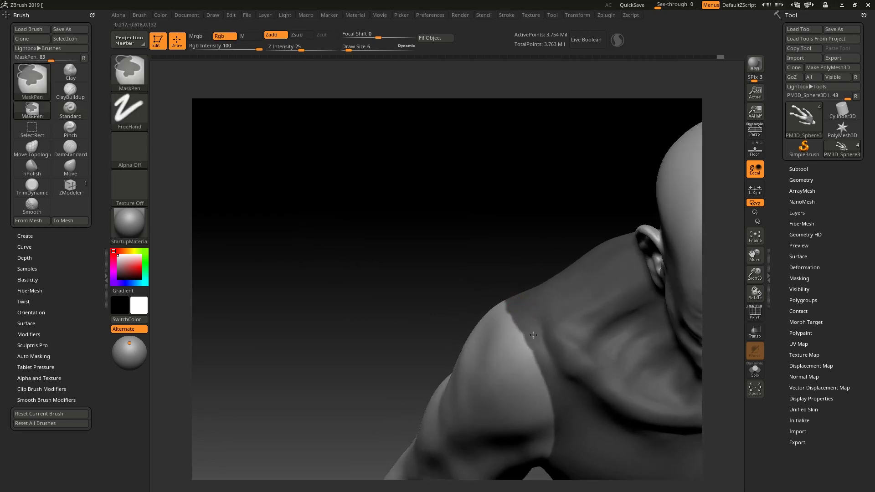
- Refine the torso mask border over the top and front of the shoulder, where the upper arm begins
{"action": "left_click_drag", "start_coordinate": [533, 333], "coordinate": [531, 351], "text": "ctrl"}
{"action": "mouse_move", "coordinate": [488, 264]}
{"action": "left_mouse_down"}
{"action": "mouse_move", "coordinate": [346, 221]}
{"action": "mouse_move", "coordinate": [374, 316]}
{"action": "mouse_move", "coordinate": [367, 260]}
{"action": "mouse_move", "coordinate": [376, 250]}
{"action": "left_mouse_up"}
{"action": "left_click_drag", "start_coordinate": [434, 307], "coordinate": [280, 223], "text": "alt"}
{"action": "scroll", "coordinate": [437, 289], "scroll_direction": "up", "scroll_amount": 10}
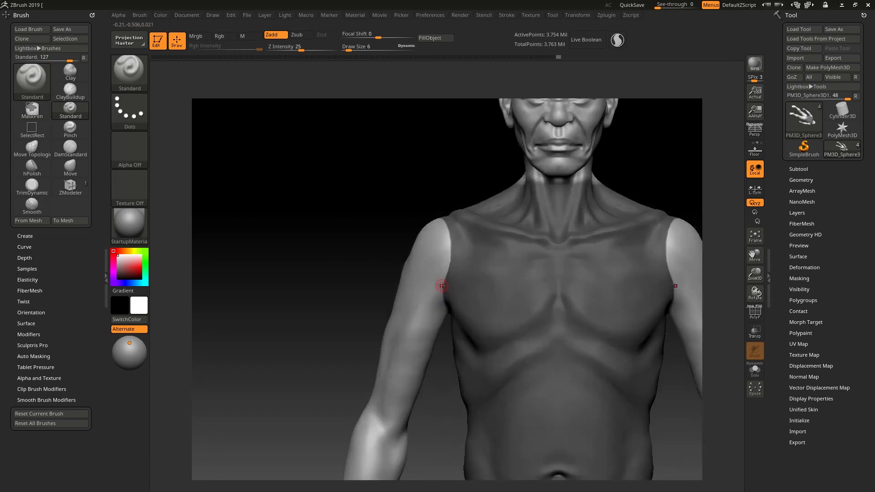
{"action": "key", "text": "ctrl"}
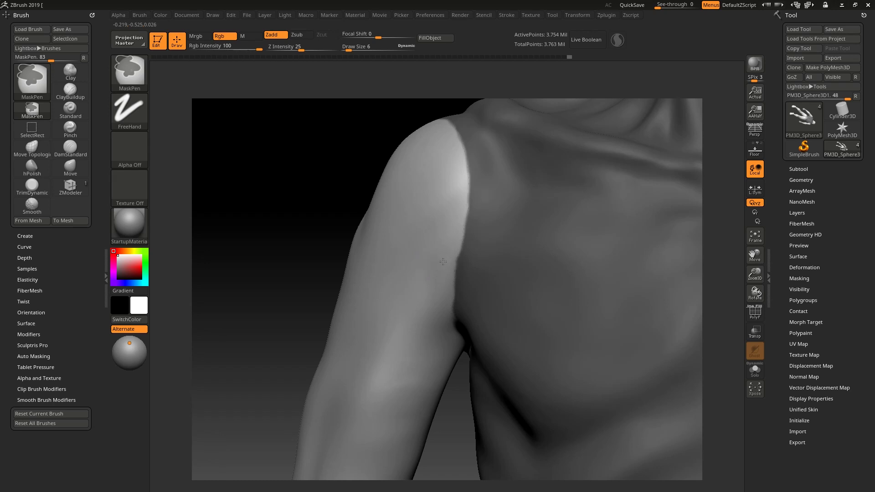
{"action": "mouse_move", "coordinate": [451, 426]}
{"action": "left_mouse_down"}
{"action": "mouse_move", "coordinate": [320, 358]}
{"action": "mouse_move", "coordinate": [277, 312]}
{"action": "left_mouse_up"}
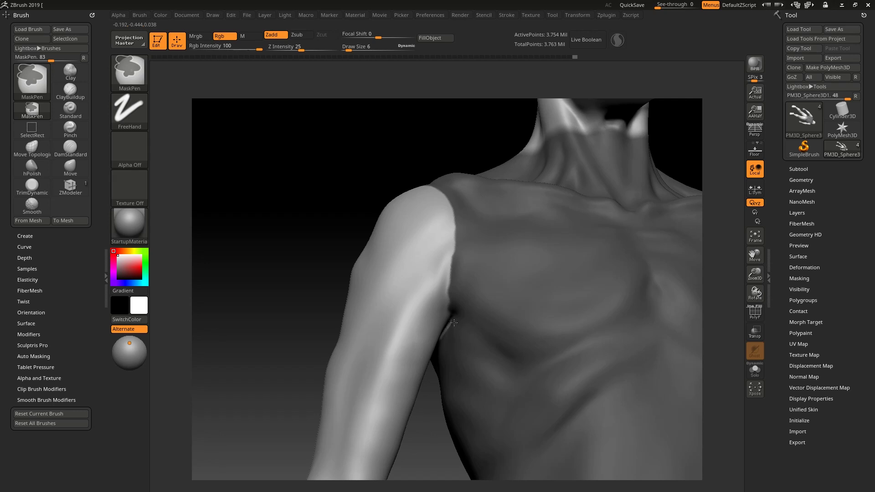
- Refine the mask border along the front armpit crease, reducing the MaskPen draw size to 4 and then 2
{"action": "mouse_move", "coordinate": [303, 344]}
{"action": "left_mouse_down"}
{"action": "mouse_move", "coordinate": [250, 296]}
{"action": "mouse_move", "coordinate": [394, 306]}
{"action": "left_mouse_up"}
{"action": "scroll", "coordinate": [445, 341], "scroll_direction": "up", "scroll_amount": 8}
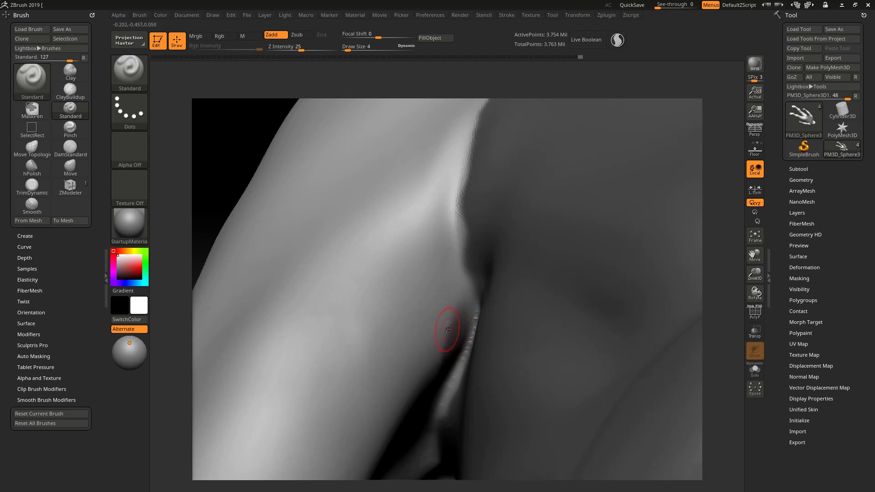
{"action": "key", "text": "ctrl"}
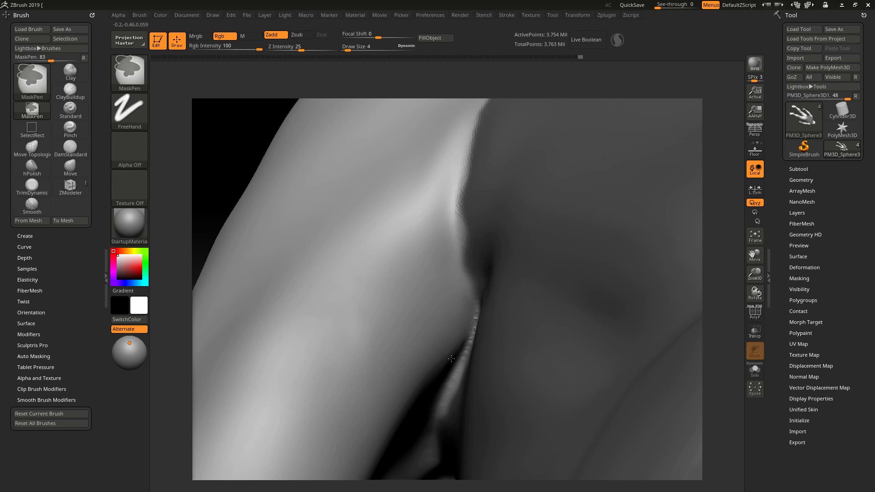
{"action": "left_click_drag", "start_coordinate": [735, 292], "coordinate": [737, 278]}
{"action": "key", "text": "ctrl"}
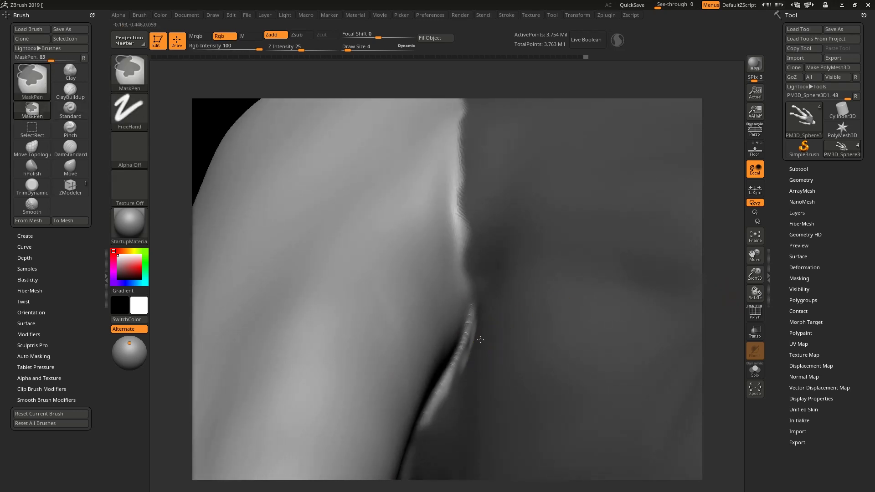
{"action": "key", "text": "ctrl"}
{"action": "left_click_drag", "start_coordinate": [437, 413], "coordinate": [428, 429], "text": "ctrl"}
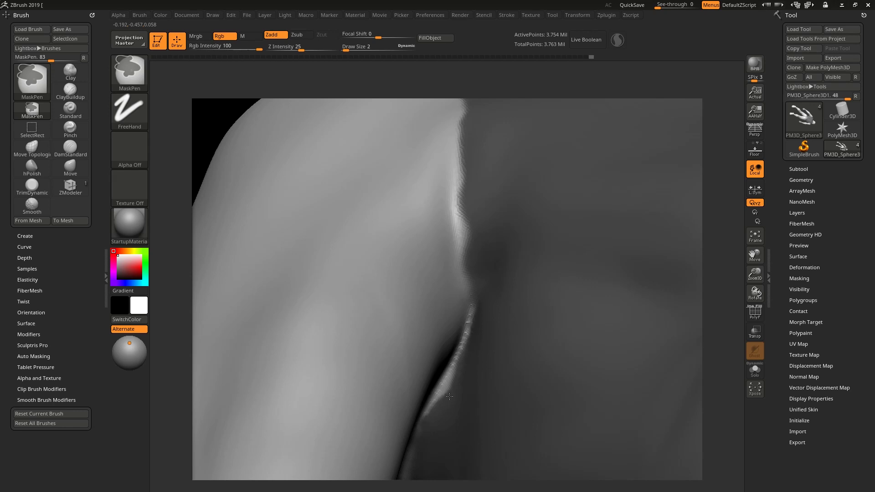
{"action": "mouse_move", "coordinate": [478, 313]}
{"action": "left_mouse_down", "text": "ctrl"}
{"action": "mouse_move", "coordinate": [458, 192]}
{"action": "mouse_move", "coordinate": [477, 240]}
{"action": "left_mouse_up", "text": "ctrl"}
{"action": "left_click_drag", "start_coordinate": [469, 189], "coordinate": [464, 171], "text": "ctrl"}
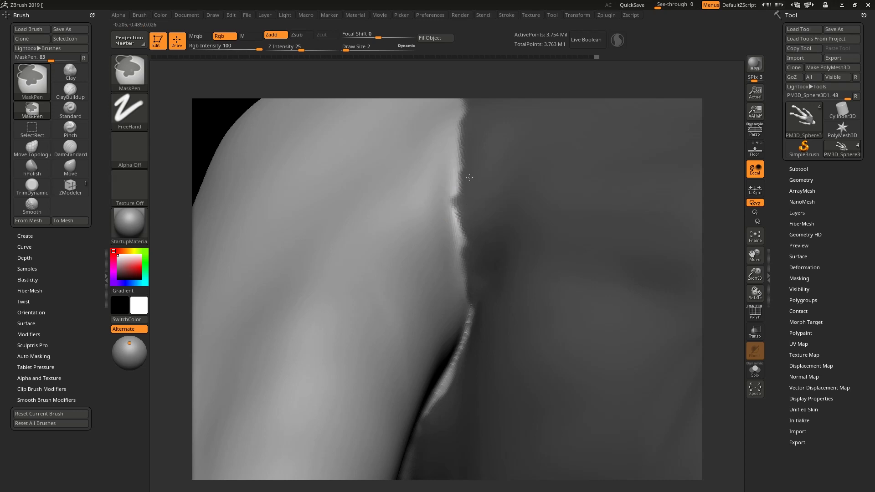
- Extend the torso mask along the front hip crease above the thigh using a draw size of 8
{"action": "mouse_move", "coordinate": [737, 269]}
{"action": "left_mouse_down"}
{"action": "mouse_move", "coordinate": [533, 256]}
{"action": "mouse_move", "coordinate": [306, 285]}
{"action": "mouse_move", "coordinate": [290, 332]}
{"action": "left_mouse_up"}
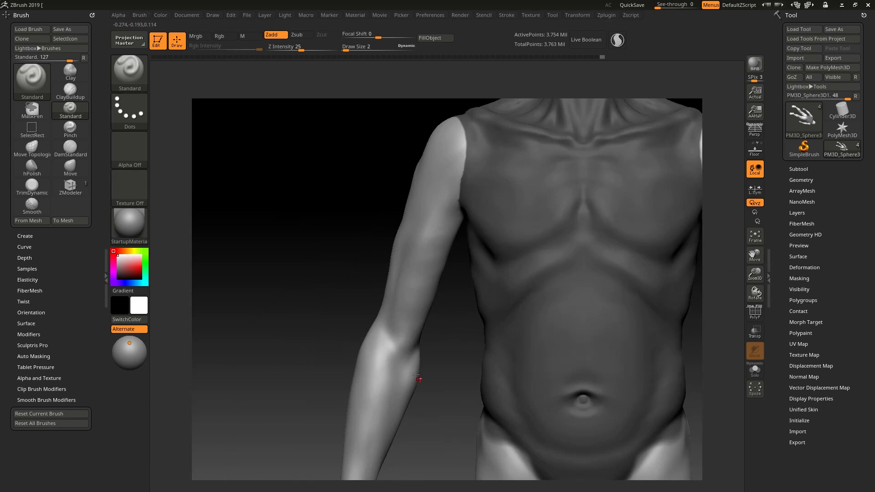
{"action": "left_click_drag", "start_coordinate": [428, 396], "coordinate": [396, 293], "text": "alt"}
{"action": "left_click_drag", "start_coordinate": [416, 375], "coordinate": [434, 356]}
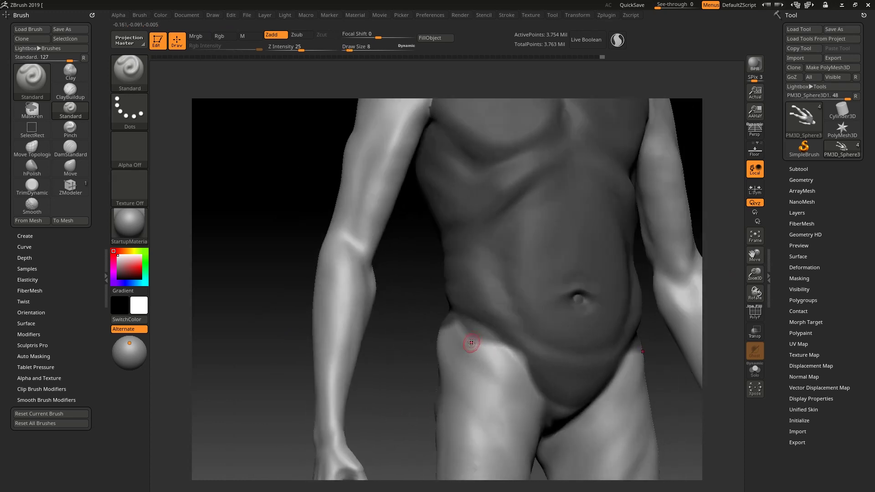
{"action": "mouse_move", "coordinate": [492, 354]}
{"action": "left_mouse_down", "text": "ctrl"}
{"action": "mouse_move", "coordinate": [458, 334]}
{"action": "mouse_move", "coordinate": [489, 353]}
{"action": "mouse_move", "coordinate": [468, 339]}
{"action": "mouse_move", "coordinate": [498, 347]}
{"action": "left_mouse_up", "text": "ctrl"}
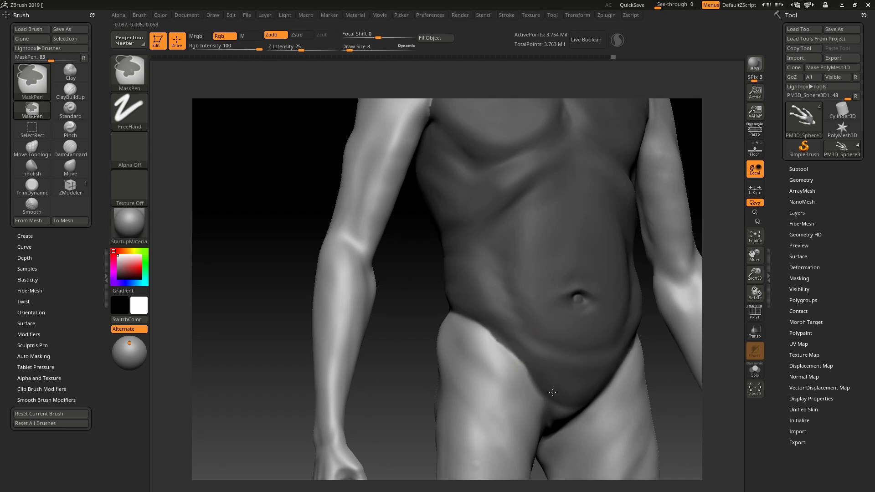
- Clean up the mask border down both sides of the groin from below, adding and removing mask in small touches
{"action": "mouse_move", "coordinate": [654, 393]}
{"action": "left_mouse_down"}
{"action": "mouse_move", "coordinate": [588, 410]}
{"action": "mouse_move", "coordinate": [568, 440]}
{"action": "left_mouse_up"}
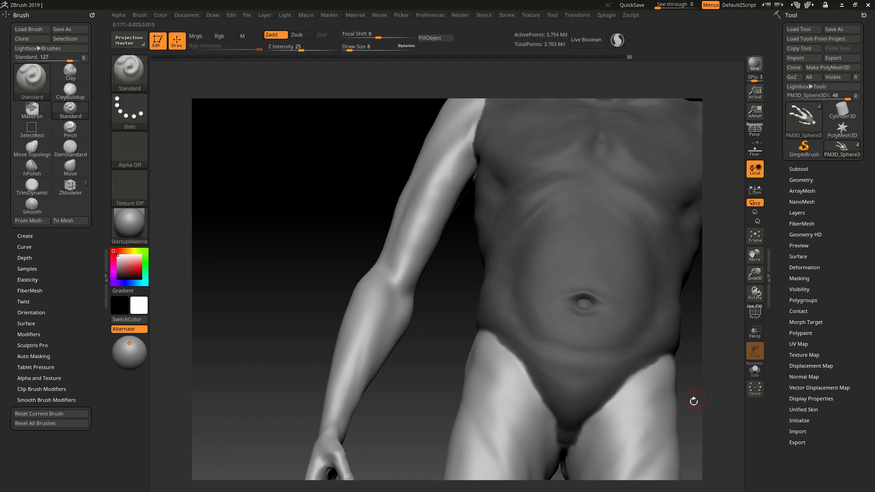
{"action": "left_click_drag", "start_coordinate": [683, 369], "coordinate": [584, 427], "text": "alt"}
{"action": "right_click_drag", "start_coordinate": [563, 434], "coordinate": [555, 416], "text": "ctrl"}
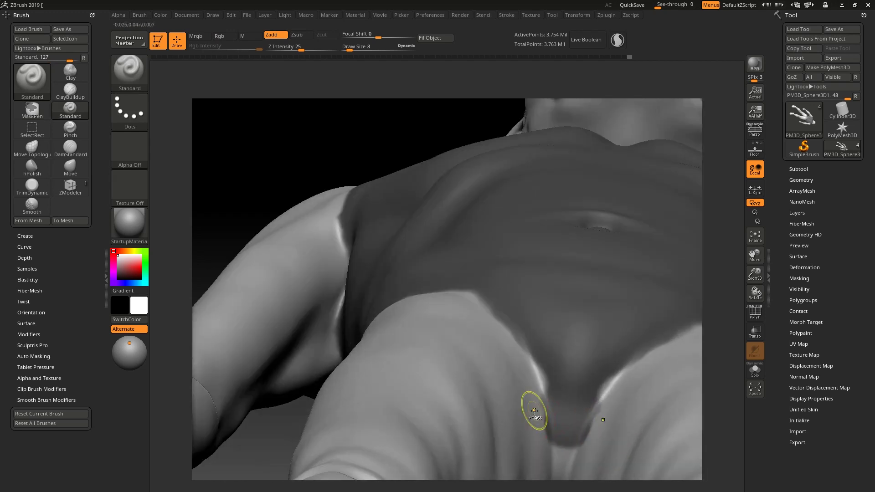
{"action": "mouse_move", "coordinate": [530, 410]}
{"action": "left_mouse_down", "text": "ctrl"}
{"action": "mouse_move", "coordinate": [534, 420]}
{"action": "mouse_move", "coordinate": [544, 370]}
{"action": "mouse_move", "coordinate": [527, 323]}
{"action": "left_mouse_up", "text": "ctrl"}
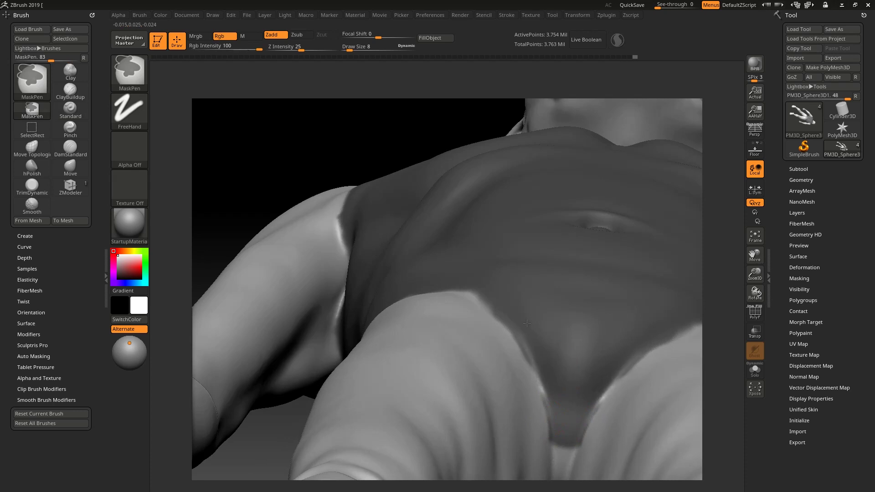
{"action": "left_click_drag", "start_coordinate": [601, 415], "coordinate": [602, 399], "text": "ctrl+alt"}
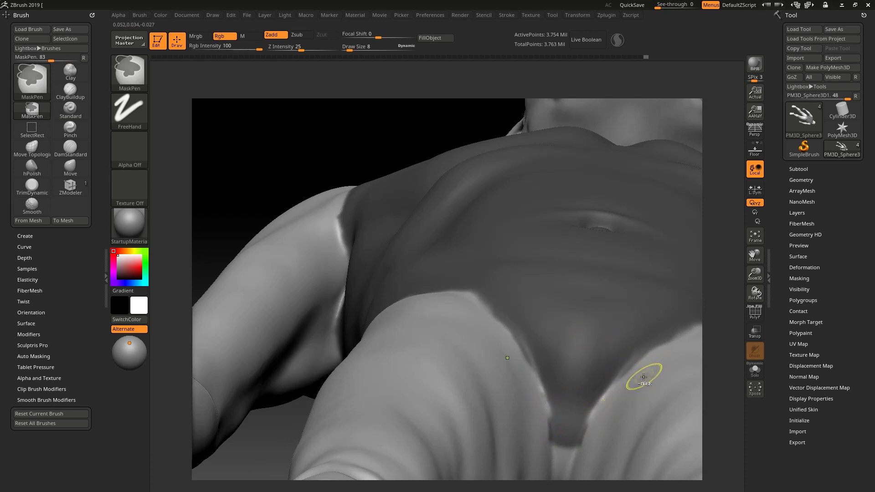
{"action": "left_click", "coordinate": [644, 369], "text": "ctrl"}
{"action": "left_click_drag", "start_coordinate": [648, 368], "coordinate": [647, 375], "text": "ctrl+alt"}
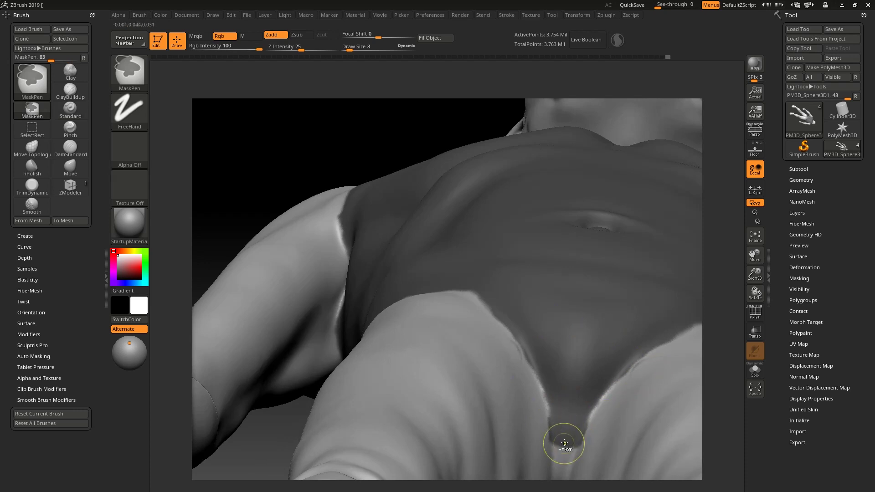
- Extend the mask down into the crotch and even out its edges along the inner thighs with draw size 5
{"action": "left_click_drag", "start_coordinate": [722, 365], "coordinate": [714, 292], "text": "alt"}
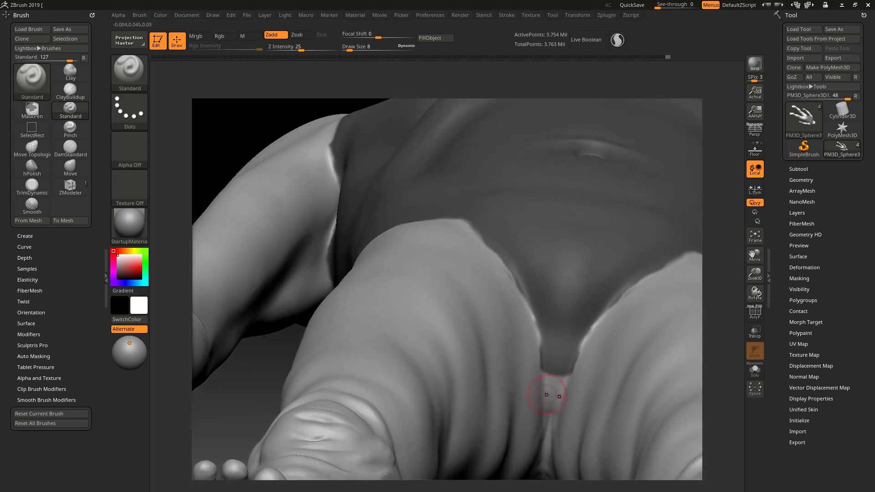
{"action": "left_click_drag", "start_coordinate": [555, 364], "coordinate": [552, 407], "text": "ctrl"}
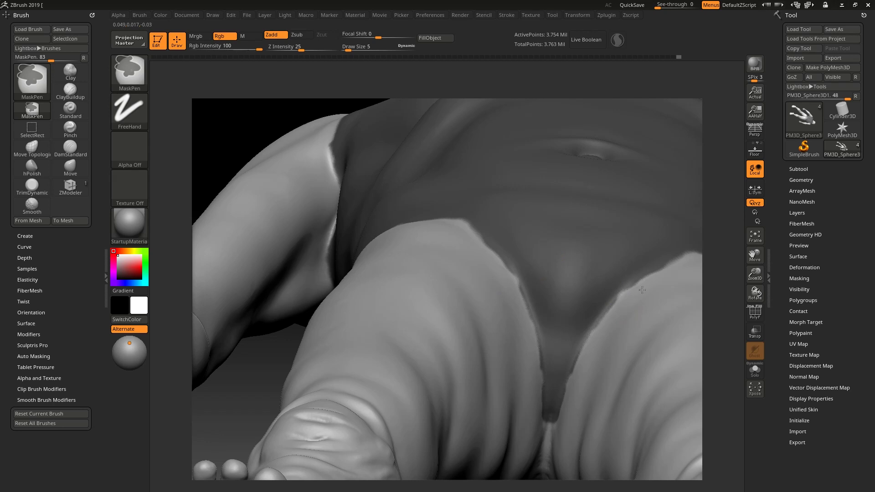
{"action": "mouse_move", "coordinate": [721, 302]}
{"action": "left_mouse_down", "text": "alt"}
{"action": "mouse_move", "coordinate": [533, 305]}
{"action": "mouse_move", "coordinate": [726, 340]}
{"action": "mouse_move", "coordinate": [728, 366]}
{"action": "mouse_move", "coordinate": [669, 274]}
{"action": "left_mouse_up", "text": "alt"}
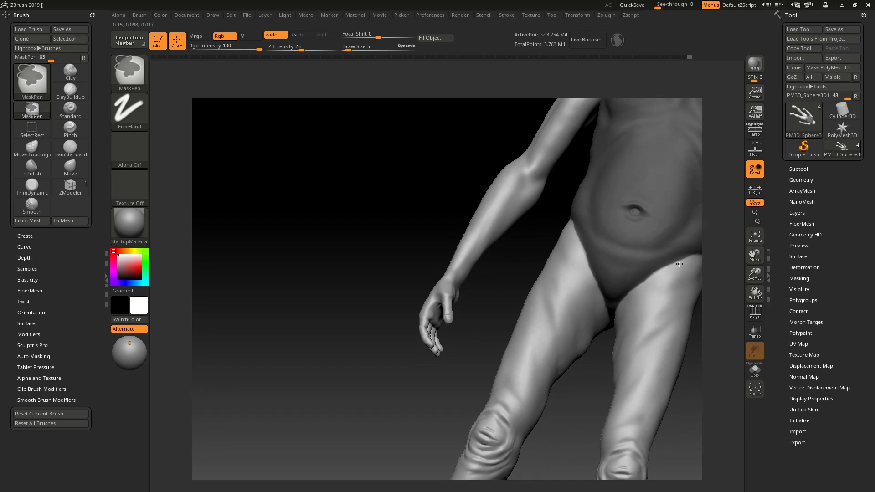
- Reshape the lower back mask border above the buttocks, erasing the low corners at both hips with draw size 30
{"action": "left_click_drag", "start_coordinate": [568, 416], "coordinate": [654, 309]}
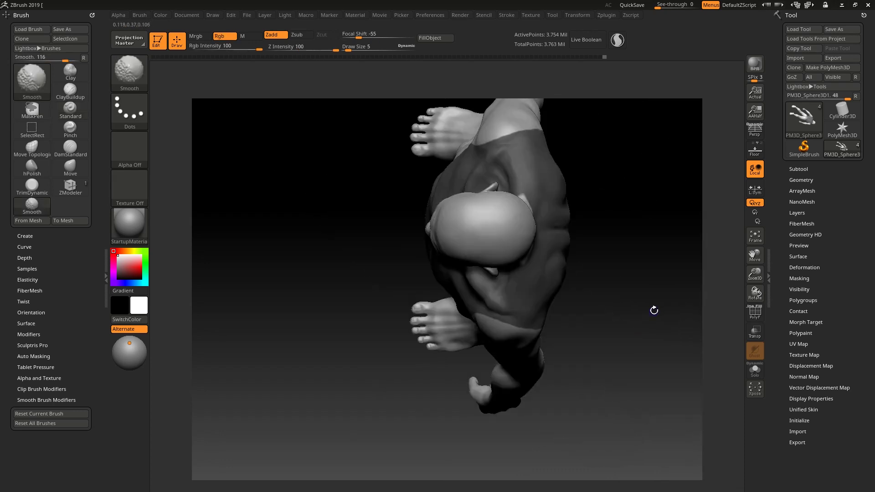
{"action": "left_click_drag", "start_coordinate": [608, 345], "coordinate": [538, 301]}
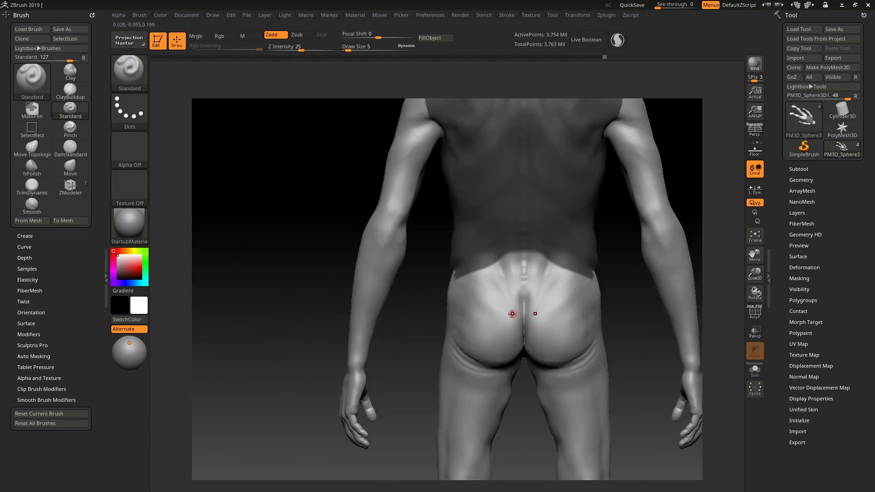
{"action": "key", "text": "]"}
{"action": "key", "text": "]"}
{"action": "key", "text": "]"}
{"action": "mouse_move", "coordinate": [524, 262]}
{"action": "left_mouse_down"}
{"action": "mouse_move", "coordinate": [553, 265]}
{"action": "mouse_move", "coordinate": [468, 262]}
{"action": "left_mouse_up"}
{"action": "mouse_move", "coordinate": [565, 297]}
{"action": "left_mouse_down", "text": "ctrl+alt"}
{"action": "mouse_move", "coordinate": [578, 292]}
{"action": "mouse_move", "coordinate": [535, 294]}
{"action": "left_mouse_up", "text": "ctrl+alt"}
{"action": "mouse_move", "coordinate": [474, 296]}
{"action": "left_mouse_down", "text": "ctrl+alt"}
{"action": "mouse_move", "coordinate": [457, 289]}
{"action": "mouse_move", "coordinate": [526, 281]}
{"action": "left_mouse_up", "text": "ctrl+alt"}
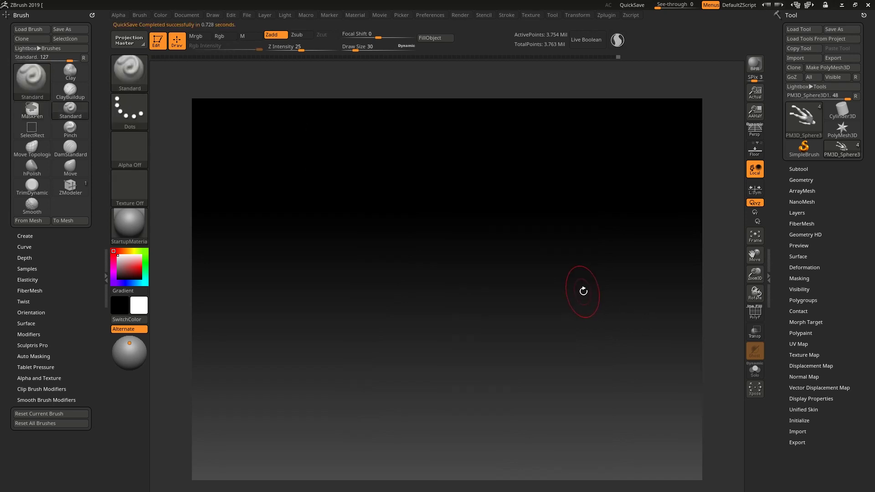
{"action": "mouse_move", "coordinate": [630, 301]}
{"action": "left_mouse_down"}
{"action": "mouse_move", "coordinate": [630, 242]}
{"action": "mouse_move", "coordinate": [624, 296]}
{"action": "left_mouse_up"}
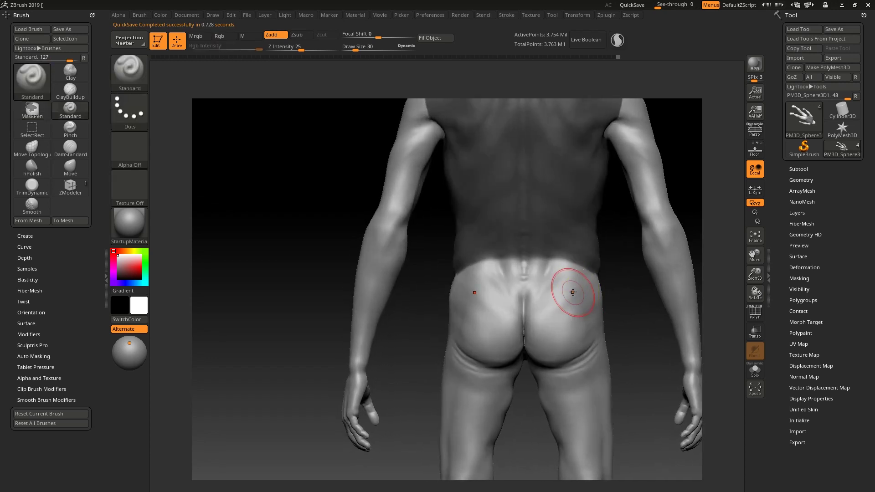
- Even out the mask border across the lower back and around the side of the hip with draw size 10
{"action": "key", "text": "bracketleft"}
{"action": "key", "text": "bracketleft"}
{"action": "key", "text": "ctrl"}
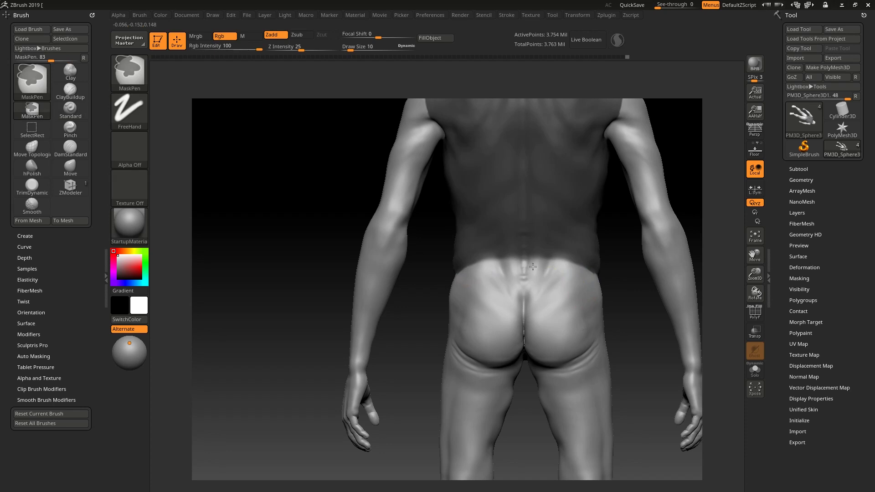
{"action": "left_click_drag", "start_coordinate": [630, 317], "coordinate": [522, 360], "text": "alt"}
{"action": "key", "text": "shift"}
{"action": "mouse_move", "coordinate": [639, 324]}
{"action": "left_mouse_down"}
{"action": "mouse_move", "coordinate": [521, 348]}
{"action": "mouse_move", "coordinate": [595, 322]}
{"action": "mouse_move", "coordinate": [506, 350]}
{"action": "left_mouse_up"}
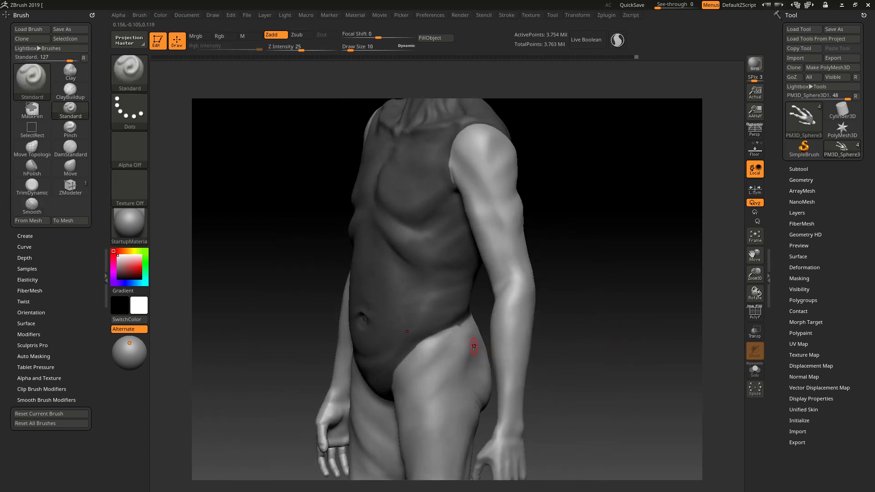
{"action": "key", "text": "ctrl"}
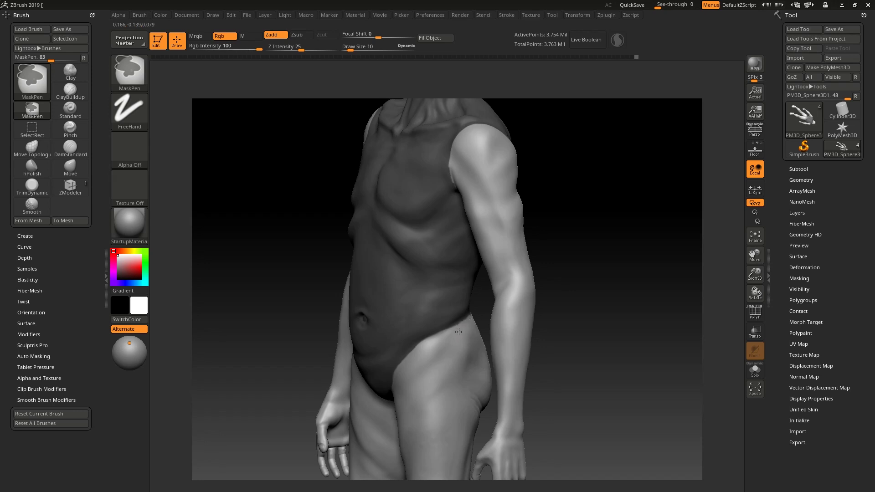
{"action": "left_click_drag", "start_coordinate": [474, 321], "coordinate": [478, 327], "text": "ctrl"}
{"action": "mouse_move", "coordinate": [606, 327]}
{"action": "left_mouse_down"}
{"action": "mouse_move", "coordinate": [626, 318]}
{"action": "mouse_move", "coordinate": [563, 347]}
{"action": "left_mouse_up"}
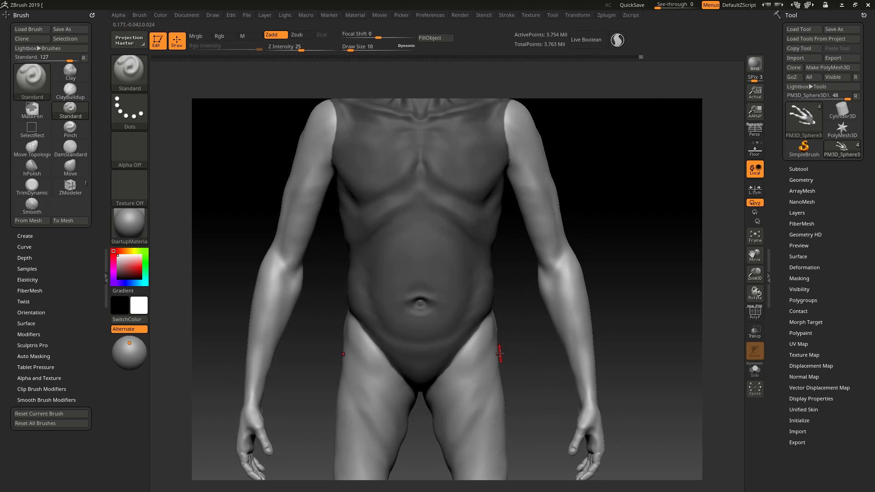
- Lower the mask border across the front of the neck by erasing the upper strip of mask
{"action": "left_click_drag", "start_coordinate": [525, 353], "coordinate": [608, 220]}
{"action": "right_click_drag", "start_coordinate": [566, 164], "coordinate": [585, 163], "text": "ctrl"}
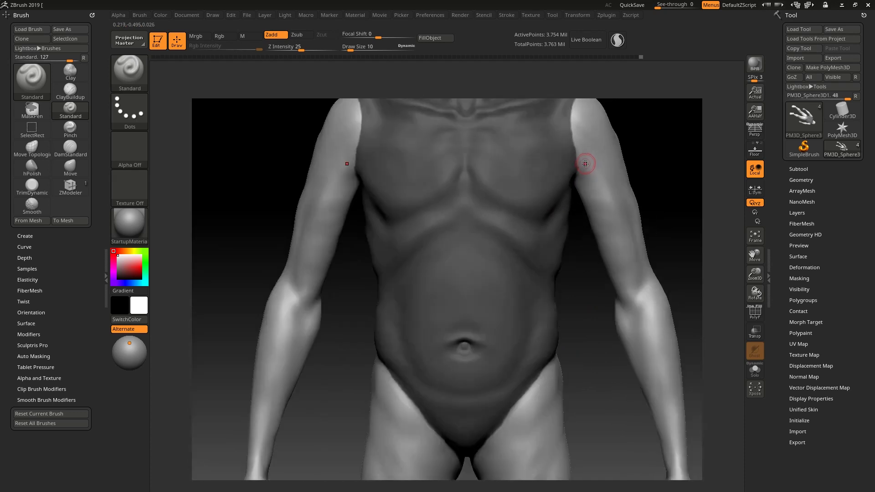
{"action": "right_click_drag", "start_coordinate": [591, 292], "coordinate": [594, 272], "text": "ctrl"}
{"action": "mouse_move", "coordinate": [529, 197]}
{"action": "right_mouse_down"}
{"action": "mouse_move", "coordinate": [670, 214]}
{"action": "mouse_move", "coordinate": [654, 217]}
{"action": "mouse_move", "coordinate": [617, 274]}
{"action": "mouse_move", "coordinate": [565, 250]}
{"action": "mouse_move", "coordinate": [572, 237]}
{"action": "mouse_move", "coordinate": [617, 231]}
{"action": "mouse_move", "coordinate": [564, 315]}
{"action": "mouse_move", "coordinate": [553, 314]}
{"action": "mouse_move", "coordinate": [555, 305]}
{"action": "mouse_move", "coordinate": [570, 324]}
{"action": "right_mouse_up"}
{"action": "right_click_drag", "start_coordinate": [655, 289], "coordinate": [636, 296]}
{"action": "key", "text": "ctrl"}
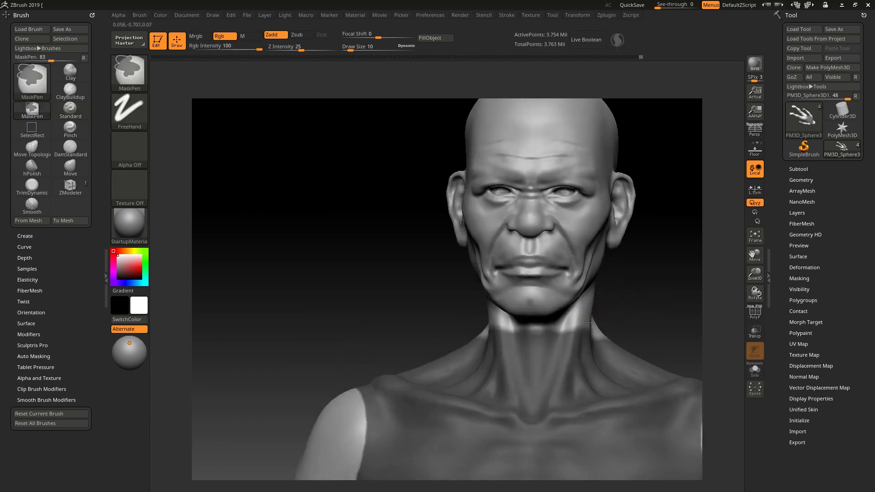
{"action": "left_click_drag", "start_coordinate": [590, 321], "coordinate": [531, 325], "text": "ctrl+alt"}
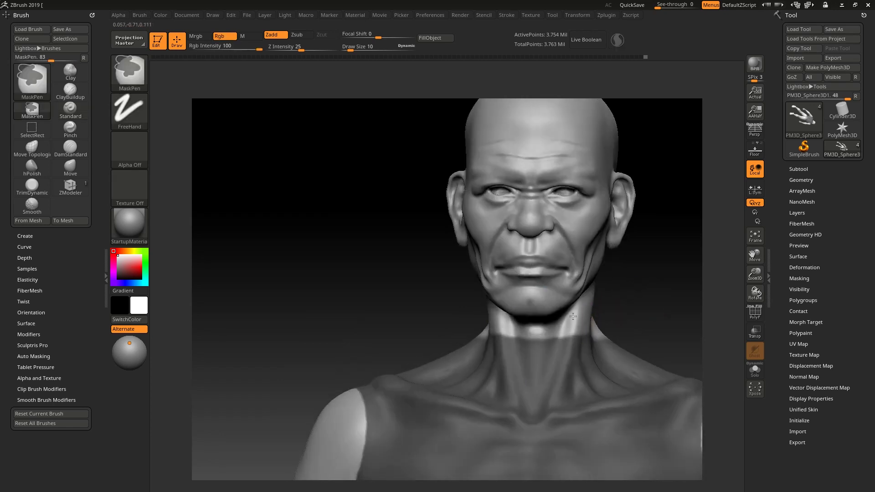
{"action": "left_click_drag", "start_coordinate": [599, 324], "coordinate": [581, 330], "text": "ctrl+alt"}
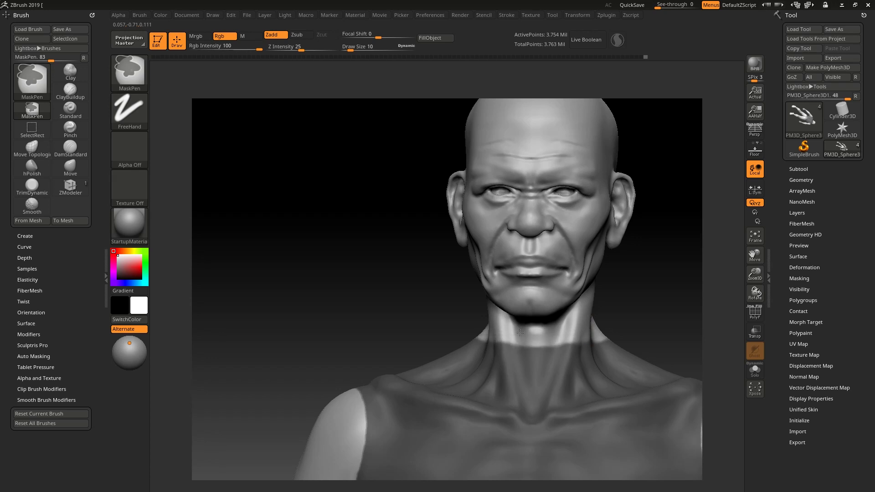
- Even out the torso mask's neck border along the side and across the nape with draw size 10
{"action": "mouse_move", "coordinate": [621, 309]}
{"action": "right_mouse_down"}
{"action": "mouse_move", "coordinate": [677, 298]}
{"action": "mouse_move", "coordinate": [669, 299]}
{"action": "right_mouse_up"}
{"action": "left_click_drag", "start_coordinate": [559, 360], "coordinate": [530, 352], "text": "ctrl"}
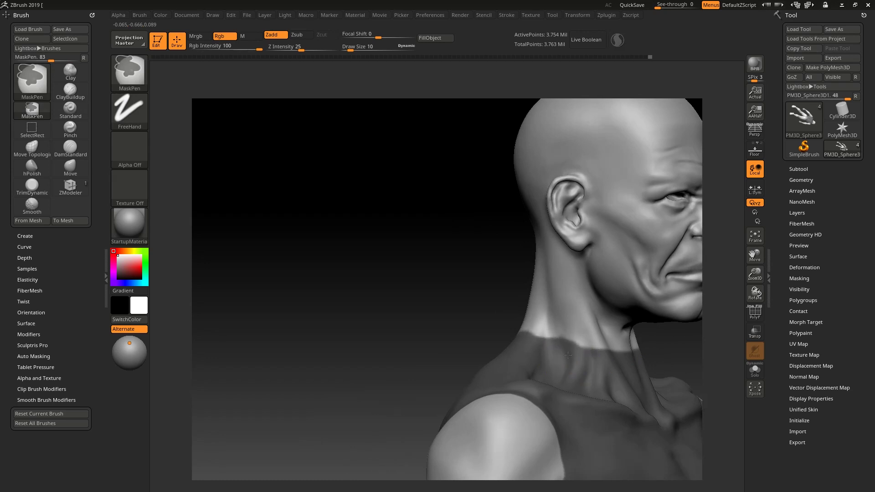
{"action": "mouse_move", "coordinate": [455, 317]}
{"action": "left_mouse_down"}
{"action": "mouse_move", "coordinate": [469, 305]}
{"action": "mouse_move", "coordinate": [483, 312]}
{"action": "left_mouse_up"}
{"action": "left_click_drag", "start_coordinate": [560, 352], "coordinate": [476, 335], "text": "ctrl"}
{"action": "left_click_drag", "start_coordinate": [532, 345], "coordinate": [445, 328], "text": "ctrl"}
{"action": "mouse_move", "coordinate": [572, 335]}
{"action": "left_mouse_down"}
{"action": "mouse_move", "coordinate": [611, 318]}
{"action": "mouse_move", "coordinate": [614, 326]}
{"action": "mouse_move", "coordinate": [531, 332]}
{"action": "mouse_move", "coordinate": [457, 293]}
{"action": "mouse_move", "coordinate": [559, 329]}
{"action": "mouse_move", "coordinate": [490, 327]}
{"action": "left_mouse_up"}
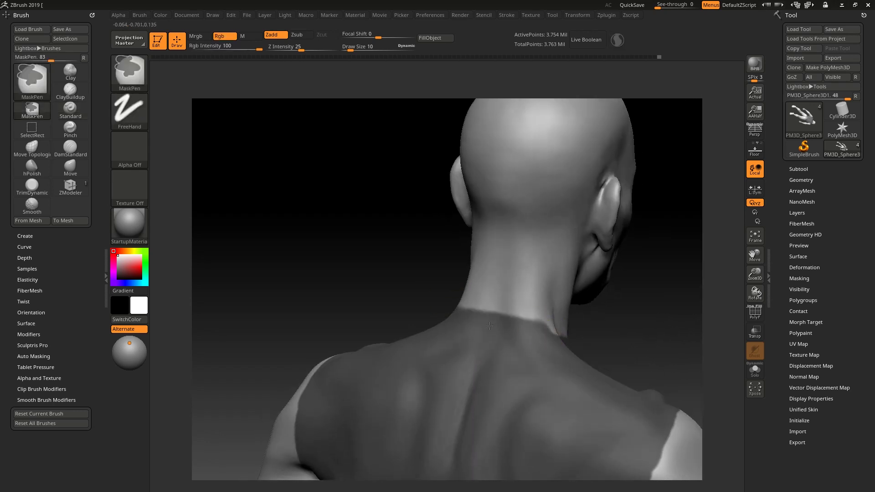
{"action": "mouse_move", "coordinate": [560, 341]}
{"action": "left_mouse_down", "text": "ctrl"}
{"action": "mouse_move", "coordinate": [522, 317]}
{"action": "mouse_move", "coordinate": [482, 314]}
{"action": "left_mouse_up", "text": "ctrl"}
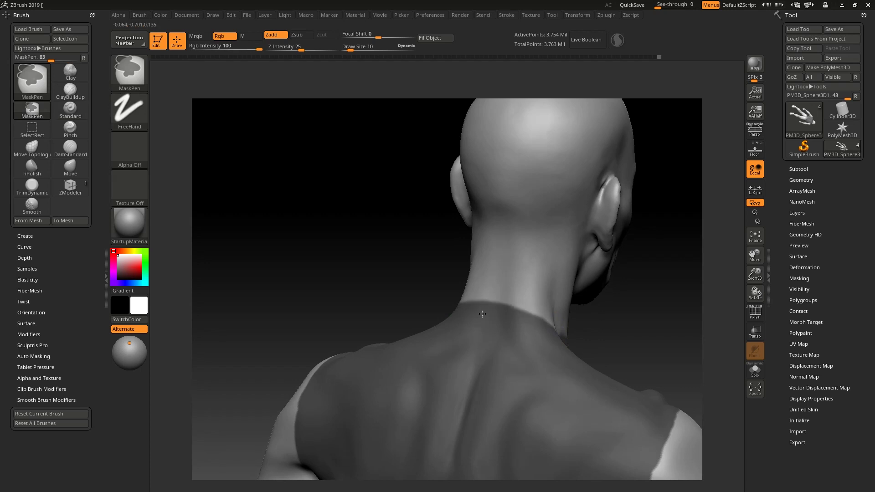
{"action": "left_click_drag", "start_coordinate": [621, 322], "coordinate": [566, 348]}
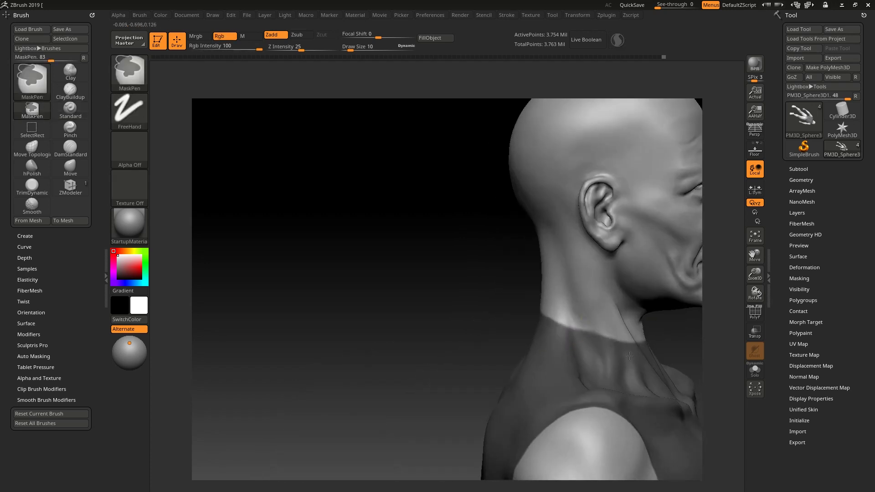
{"action": "left_click_drag", "start_coordinate": [664, 340], "coordinate": [547, 324], "text": "alt"}
- Turn the masked torso into its own polygroup and clear the mask
{"action": "left_click_drag", "start_coordinate": [631, 334], "coordinate": [733, 259]}
{"action": "left_click", "coordinate": [756, 314]}
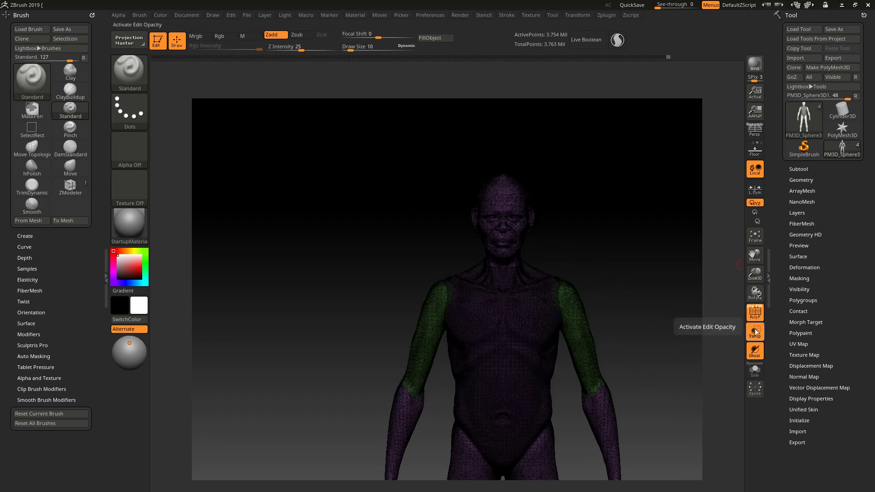
{"action": "left_click", "coordinate": [755, 314]}
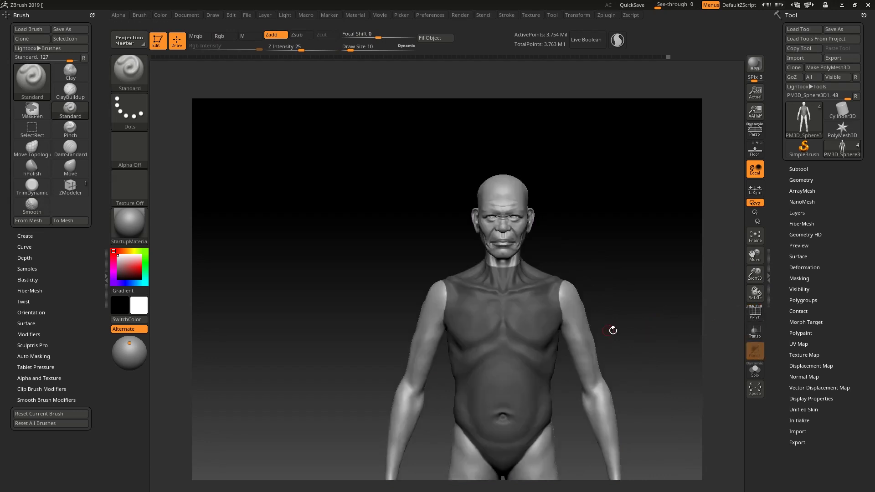
{"action": "left_click", "coordinate": [628, 330], "text": "ctrl"}
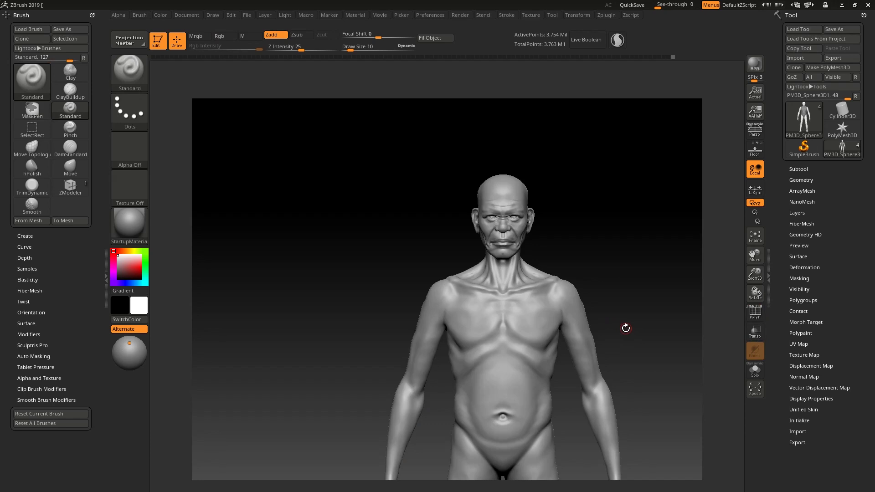
- Mask the fronts of both thighs from the groin down to just above the knees with draw size 22
{"action": "left_click_drag", "start_coordinate": [635, 318], "coordinate": [596, 278], "text": "alt"}
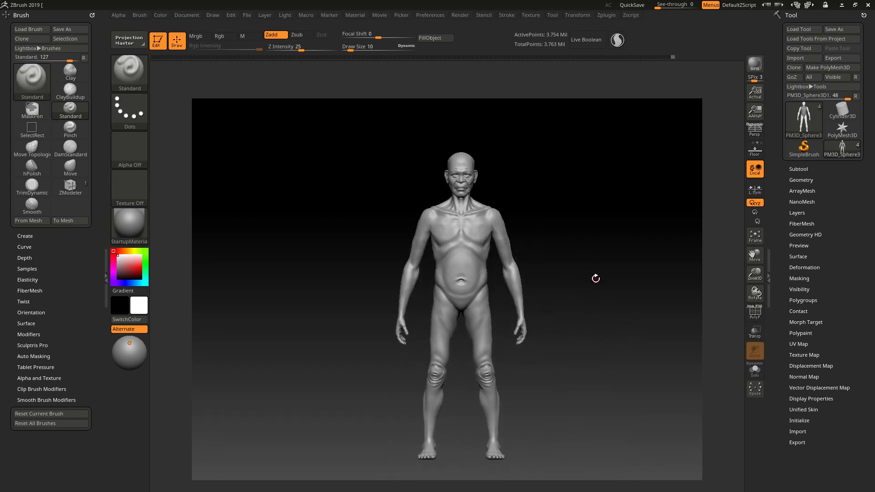
{"action": "mouse_move", "coordinate": [582, 313]}
{"action": "left_mouse_down"}
{"action": "mouse_move", "coordinate": [565, 317]}
{"action": "mouse_move", "coordinate": [581, 322]}
{"action": "left_mouse_up"}
{"action": "left_click_drag", "start_coordinate": [548, 356], "coordinate": [617, 332], "text": "alt"}
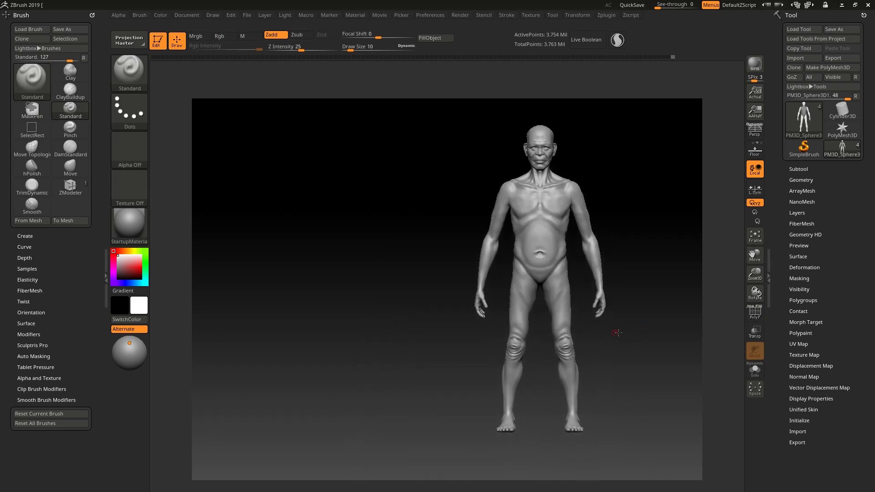
{"action": "mouse_move", "coordinate": [566, 295]}
{"action": "left_mouse_down", "text": "alt"}
{"action": "mouse_move", "coordinate": [576, 293]}
{"action": "mouse_move", "coordinate": [561, 290]}
{"action": "left_mouse_up", "text": "alt"}
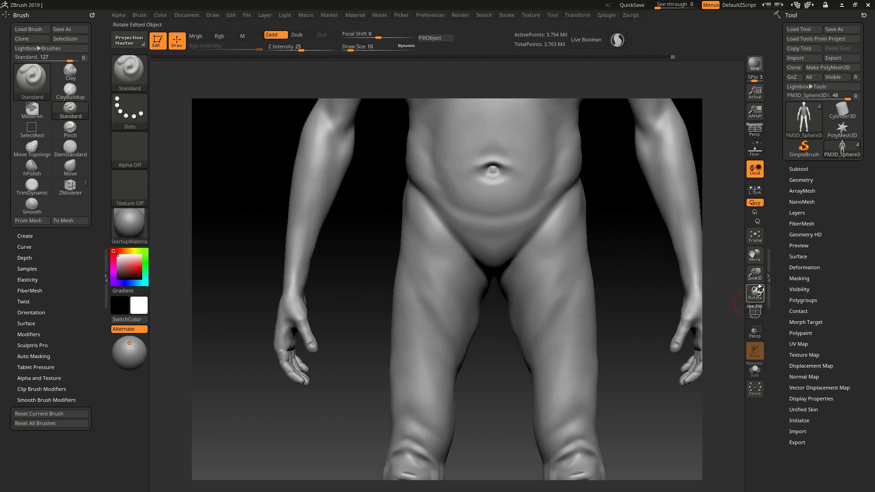
{"action": "left_click", "coordinate": [757, 315]}
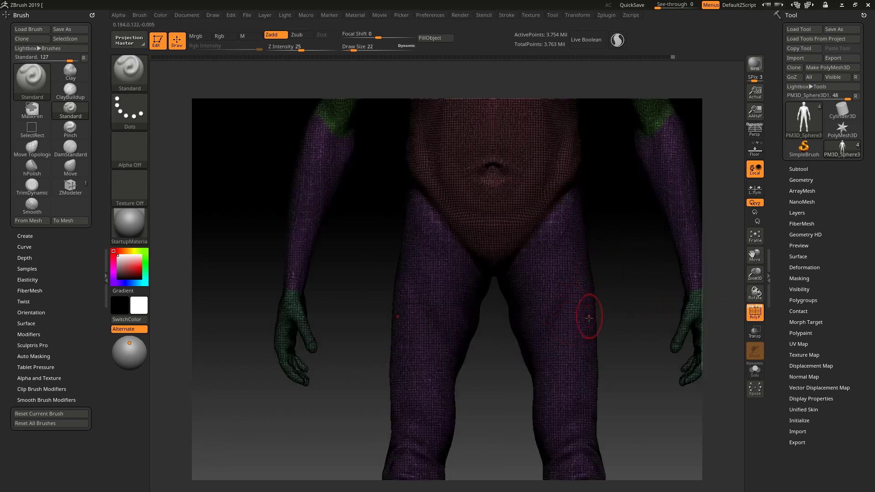
{"action": "key", "text": "ctrl"}
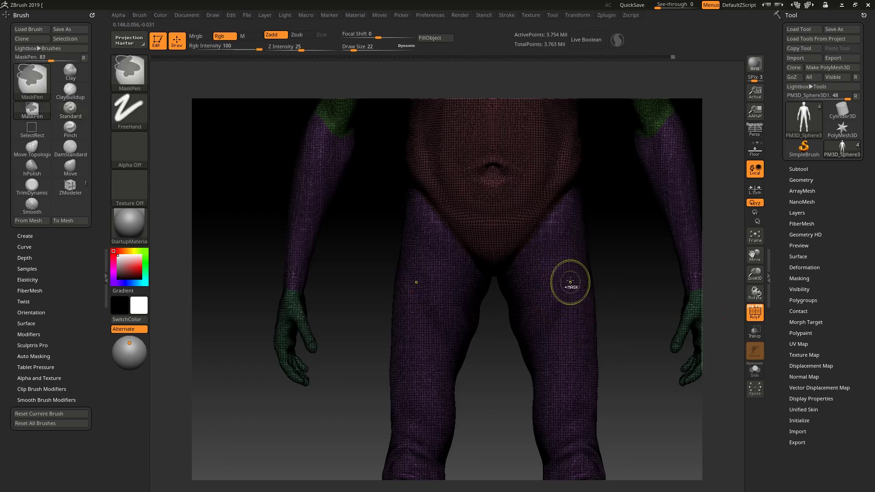
{"action": "mouse_move", "coordinate": [565, 291]}
{"action": "left_mouse_down", "text": "ctrl"}
{"action": "mouse_move", "coordinate": [585, 290]}
{"action": "mouse_move", "coordinate": [530, 298]}
{"action": "mouse_move", "coordinate": [524, 273]}
{"action": "mouse_move", "coordinate": [531, 255]}
{"action": "mouse_move", "coordinate": [565, 236]}
{"action": "mouse_move", "coordinate": [573, 197]}
{"action": "mouse_move", "coordinate": [541, 226]}
{"action": "mouse_move", "coordinate": [513, 287]}
{"action": "mouse_move", "coordinate": [528, 355]}
{"action": "mouse_move", "coordinate": [565, 385]}
{"action": "mouse_move", "coordinate": [585, 310]}
{"action": "mouse_move", "coordinate": [592, 342]}
{"action": "mouse_move", "coordinate": [549, 435]}
{"action": "mouse_move", "coordinate": [586, 437]}
{"action": "mouse_move", "coordinate": [588, 467]}
{"action": "mouse_move", "coordinate": [569, 453]}
{"action": "left_mouse_up", "text": "ctrl"}
{"action": "left_click", "coordinate": [755, 314]}
{"action": "mouse_move", "coordinate": [545, 417]}
{"action": "left_mouse_down", "text": "ctrl"}
{"action": "mouse_move", "coordinate": [537, 423]}
{"action": "mouse_move", "coordinate": [594, 388]}
{"action": "mouse_move", "coordinate": [597, 421]}
{"action": "left_mouse_up", "text": "ctrl"}
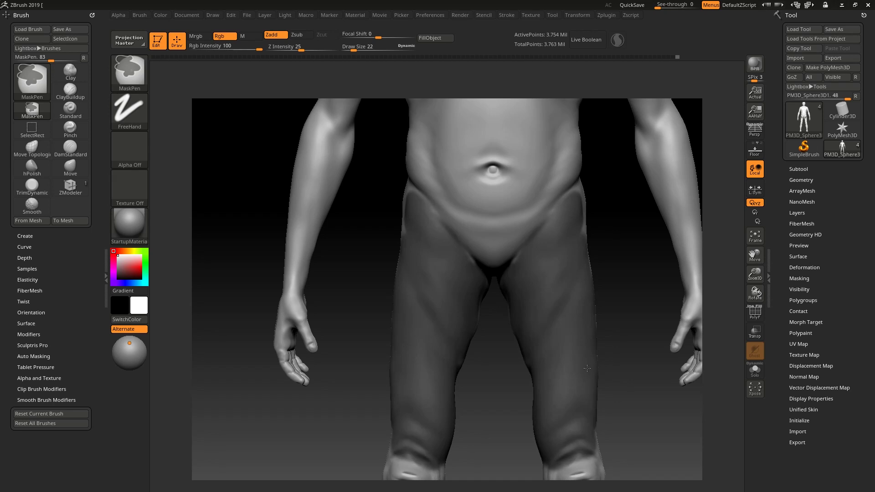
- Extend the thigh mask over the inner thighs and down to the upper edge of the knees
{"action": "left_click_drag", "start_coordinate": [520, 353], "coordinate": [524, 341], "text": "ctrl"}
{"action": "left_click_drag", "start_coordinate": [508, 371], "coordinate": [472, 367]}
{"action": "left_click_drag", "start_coordinate": [498, 322], "coordinate": [503, 301], "text": "ctrl"}
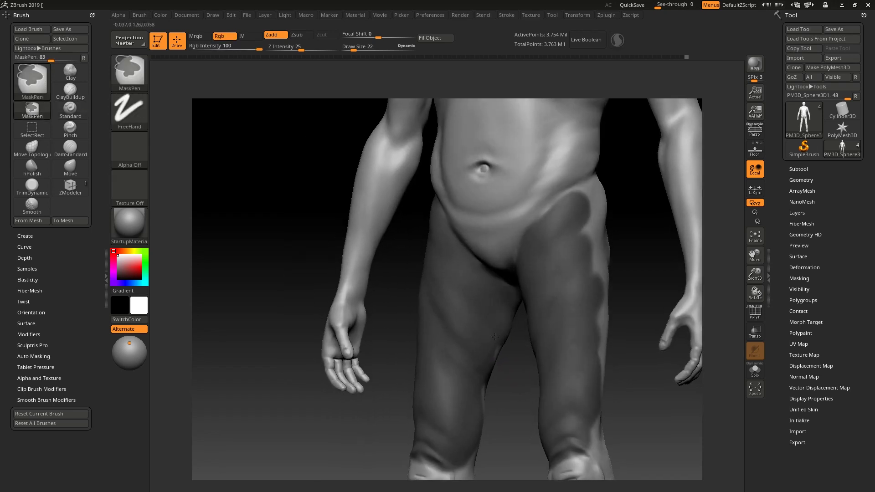
{"action": "mouse_move", "coordinate": [462, 436]}
{"action": "left_mouse_down", "text": "ctrl"}
{"action": "mouse_move", "coordinate": [448, 471]}
{"action": "mouse_move", "coordinate": [421, 464]}
{"action": "left_mouse_up", "text": "ctrl"}
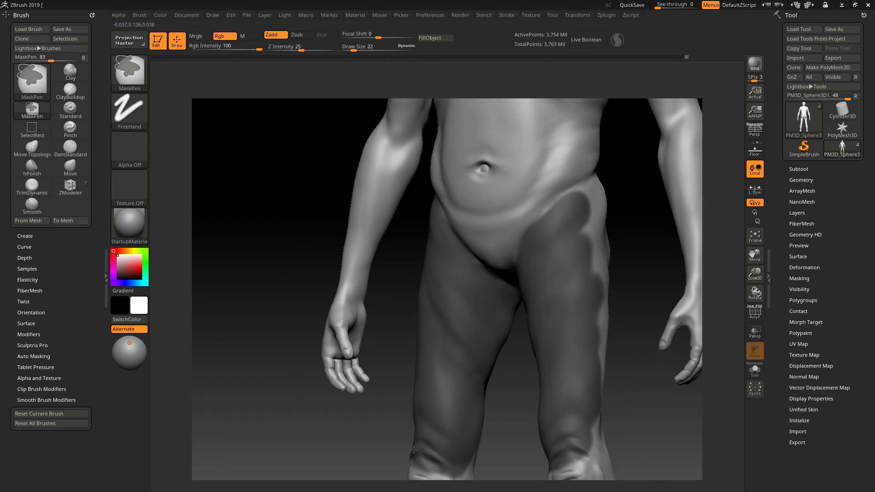
{"action": "left_click_drag", "start_coordinate": [502, 436], "coordinate": [495, 352], "text": "alt"}
{"action": "left_click_drag", "start_coordinate": [489, 395], "coordinate": [445, 412]}
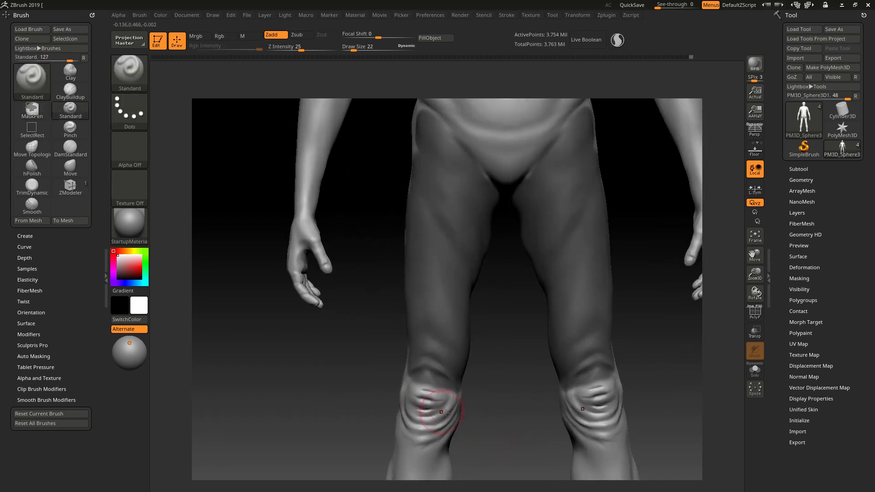
{"action": "left_click_drag", "start_coordinate": [507, 425], "coordinate": [582, 398]}
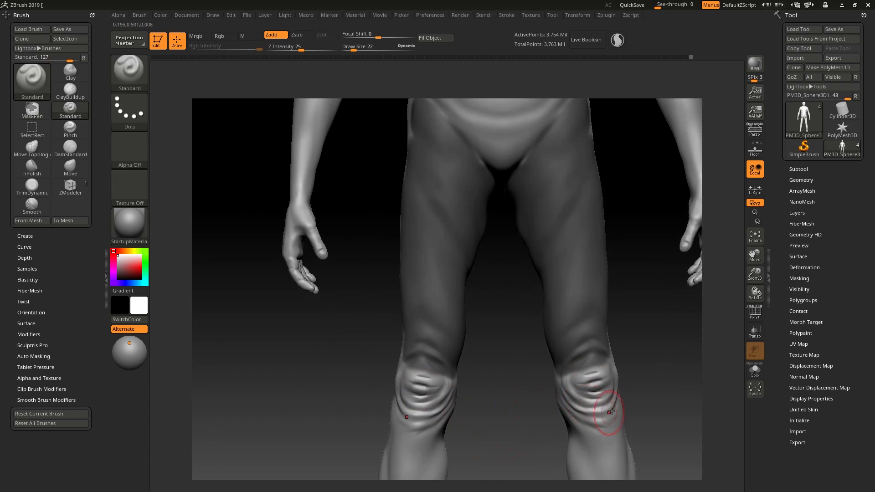
- Mask the sides and backs of the thighs from behind the knees up toward the buttocks
{"action": "left_click_drag", "start_coordinate": [656, 381], "coordinate": [579, 376]}
{"action": "mouse_move", "coordinate": [508, 345]}
{"action": "left_mouse_down", "text": "ctrl"}
{"action": "mouse_move", "coordinate": [527, 354]}
{"action": "mouse_move", "coordinate": [512, 338]}
{"action": "mouse_move", "coordinate": [528, 353]}
{"action": "mouse_move", "coordinate": [421, 369]}
{"action": "mouse_move", "coordinate": [503, 367]}
{"action": "left_mouse_up", "text": "ctrl"}
{"action": "mouse_move", "coordinate": [584, 364]}
{"action": "left_mouse_down", "text": "ctrl"}
{"action": "mouse_move", "coordinate": [549, 371]}
{"action": "mouse_move", "coordinate": [564, 371]}
{"action": "left_mouse_up", "text": "ctrl"}
{"action": "left_click_drag", "start_coordinate": [610, 353], "coordinate": [449, 353]}
{"action": "mouse_move", "coordinate": [519, 358]}
{"action": "left_mouse_down", "text": "ctrl"}
{"action": "mouse_move", "coordinate": [542, 353]}
{"action": "mouse_move", "coordinate": [545, 327]}
{"action": "mouse_move", "coordinate": [501, 178]}
{"action": "mouse_move", "coordinate": [502, 274]}
{"action": "mouse_move", "coordinate": [543, 278]}
{"action": "mouse_move", "coordinate": [559, 338]}
{"action": "mouse_move", "coordinate": [561, 251]}
{"action": "left_mouse_up", "text": "ctrl"}
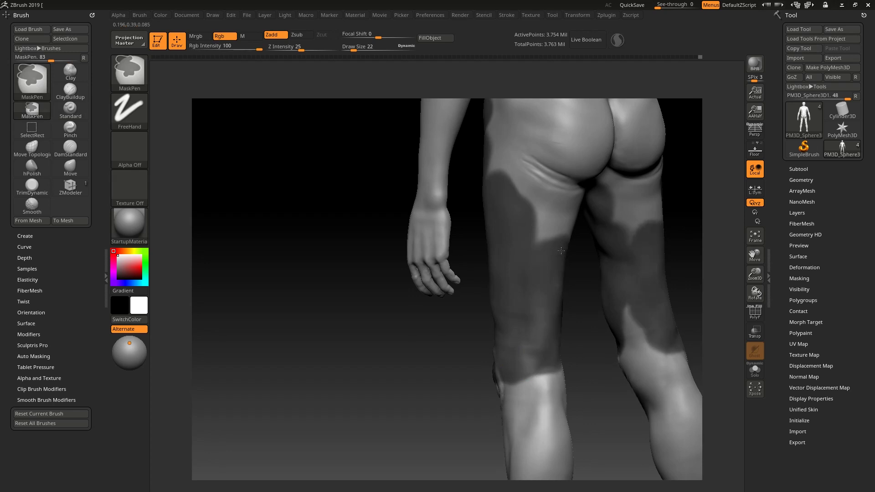
{"action": "mouse_move", "coordinate": [552, 281]}
{"action": "left_mouse_down", "text": "ctrl"}
{"action": "mouse_move", "coordinate": [524, 207]}
{"action": "mouse_move", "coordinate": [565, 219]}
{"action": "mouse_move", "coordinate": [572, 202]}
{"action": "mouse_move", "coordinate": [563, 192]}
{"action": "mouse_move", "coordinate": [510, 182]}
{"action": "mouse_move", "coordinate": [562, 184]}
{"action": "mouse_move", "coordinate": [576, 202]}
{"action": "mouse_move", "coordinate": [571, 217]}
{"action": "left_mouse_up", "text": "ctrl"}
- Refine the mask edge where the inner thighs meet the crotch, using draw sizes 6 and 3
{"action": "left_click_drag", "start_coordinate": [430, 355], "coordinate": [531, 328]}
{"action": "mouse_move", "coordinate": [600, 289]}
{"action": "left_mouse_down"}
{"action": "mouse_move", "coordinate": [679, 264]}
{"action": "mouse_move", "coordinate": [667, 220]}
{"action": "mouse_move", "coordinate": [644, 214]}
{"action": "mouse_move", "coordinate": [613, 258]}
{"action": "mouse_move", "coordinate": [686, 291]}
{"action": "mouse_move", "coordinate": [674, 273]}
{"action": "mouse_move", "coordinate": [665, 296]}
{"action": "mouse_move", "coordinate": [618, 253]}
{"action": "mouse_move", "coordinate": [621, 262]}
{"action": "left_mouse_up"}
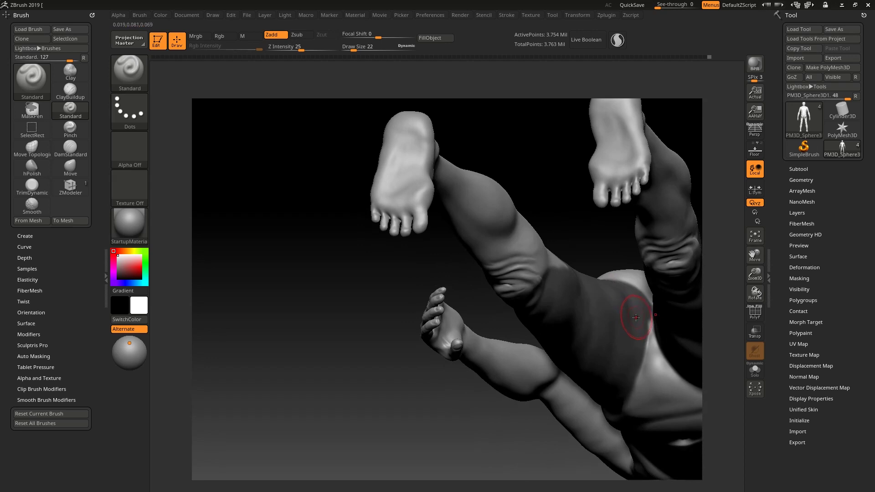
{"action": "right_click_drag", "start_coordinate": [644, 322], "coordinate": [648, 327], "text": "ctrl"}
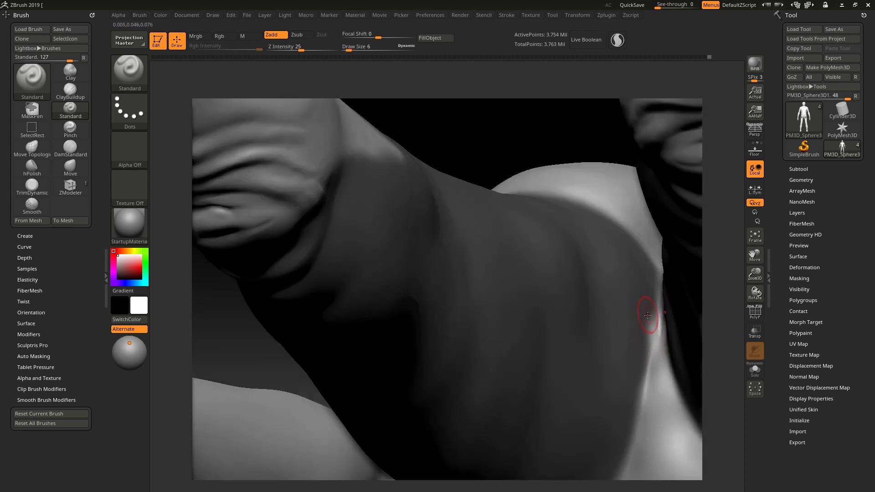
{"action": "key", "text": "ctrl"}
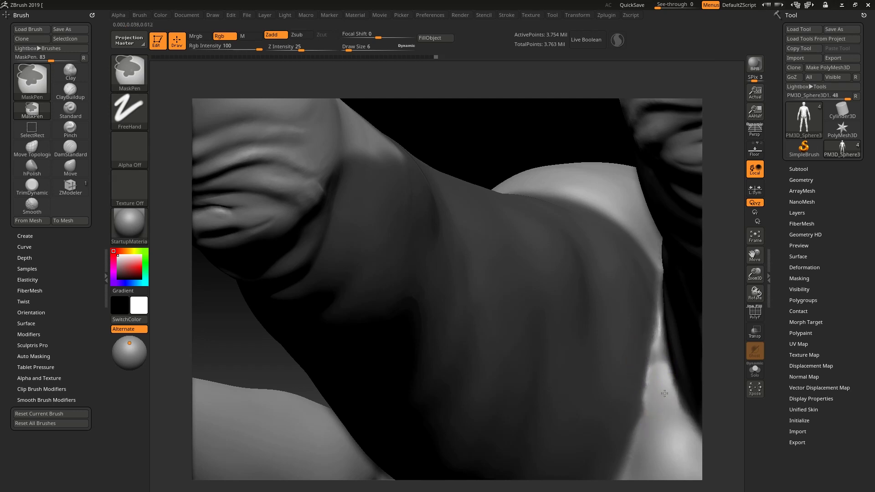
{"action": "key", "text": "ctrl"}
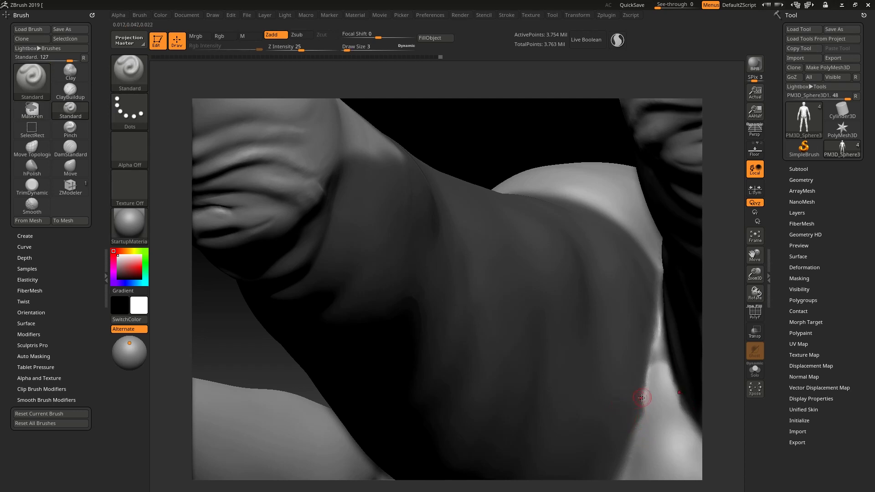
{"action": "key", "text": "ctrl"}
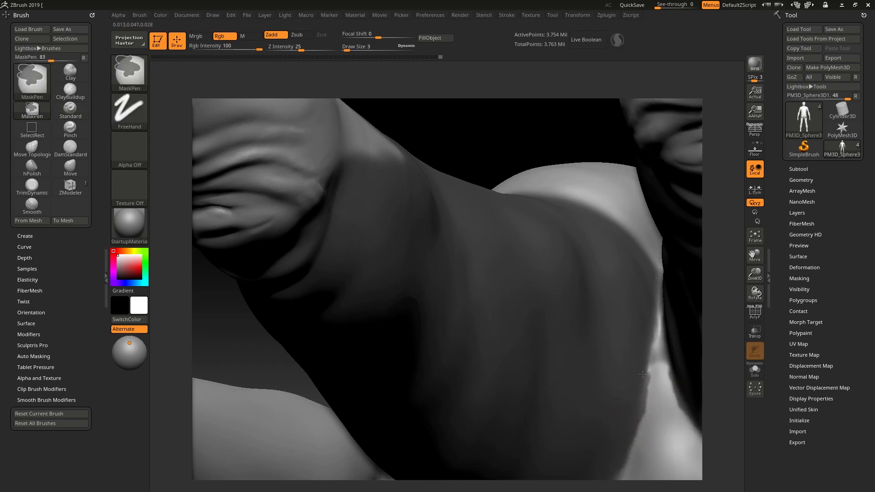
- Extend the thigh mask along the groin creases beside the crotch with draw size 7
{"action": "left_click_drag", "start_coordinate": [727, 305], "coordinate": [727, 306]}
{"action": "mouse_move", "coordinate": [715, 375]}
{"action": "left_mouse_down", "text": "alt"}
{"action": "mouse_move", "coordinate": [613, 295]}
{"action": "mouse_move", "coordinate": [563, 233]}
{"action": "left_mouse_up", "text": "alt"}
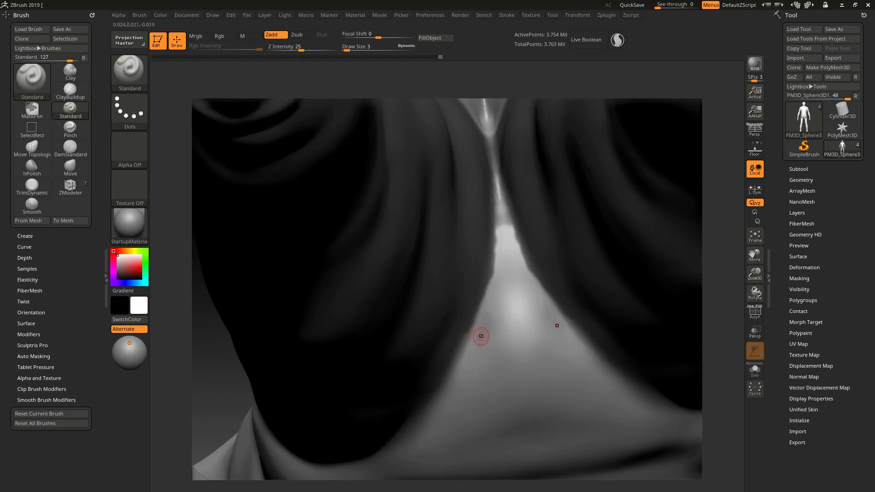
{"action": "key", "text": "ctrl"}
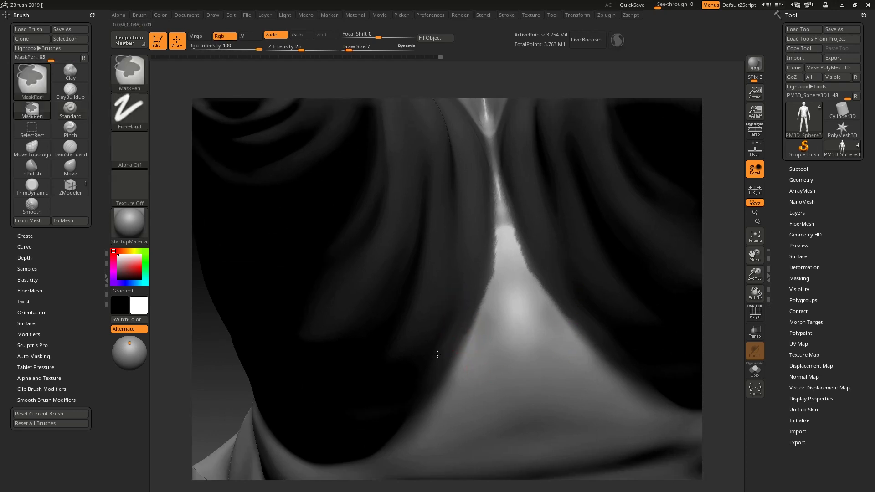
{"action": "mouse_move", "coordinate": [451, 334]}
{"action": "left_mouse_down", "text": "ctrl"}
{"action": "mouse_move", "coordinate": [463, 346]}
{"action": "mouse_move", "coordinate": [450, 361]}
{"action": "left_mouse_up", "text": "ctrl"}
{"action": "left_click_drag", "start_coordinate": [719, 336], "coordinate": [596, 292], "text": "alt"}
{"action": "left_click_drag", "start_coordinate": [602, 251], "coordinate": [591, 201]}
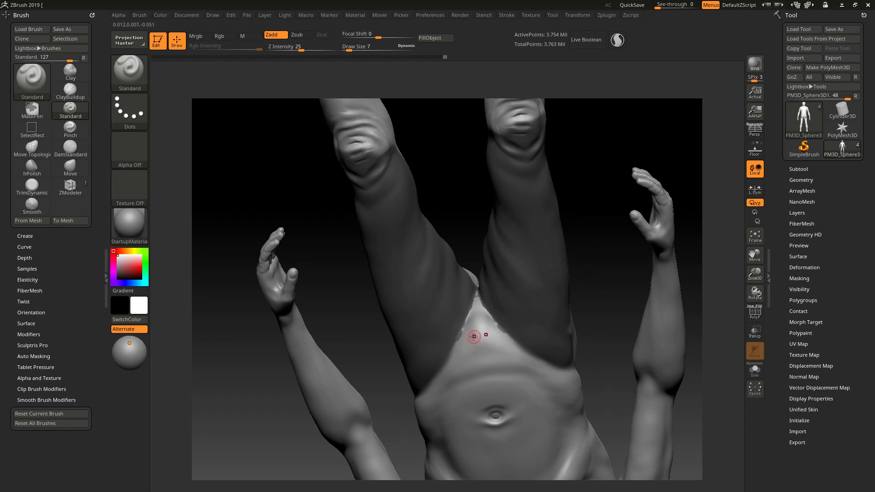
- Erase the uneven mask bumps along both groin edges with draw size 7, refining the narrow crotch area with size 3
{"action": "scroll", "coordinate": [470, 336], "scroll_direction": "up", "scroll_amount": 5}
{"action": "left_click", "coordinate": [466, 332], "text": "ctrl"}
{"action": "left_click_drag", "start_coordinate": [483, 320], "coordinate": [463, 343], "text": "ctrl+alt"}
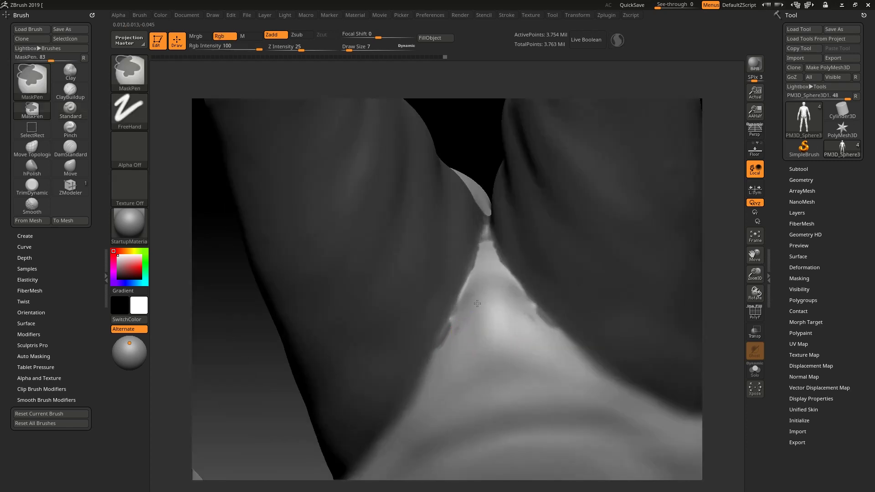
{"action": "mouse_move", "coordinate": [469, 303]}
{"action": "left_mouse_down", "text": "ctrl+alt"}
{"action": "mouse_move", "coordinate": [457, 304]}
{"action": "mouse_move", "coordinate": [440, 345]}
{"action": "left_mouse_up", "text": "ctrl+alt"}
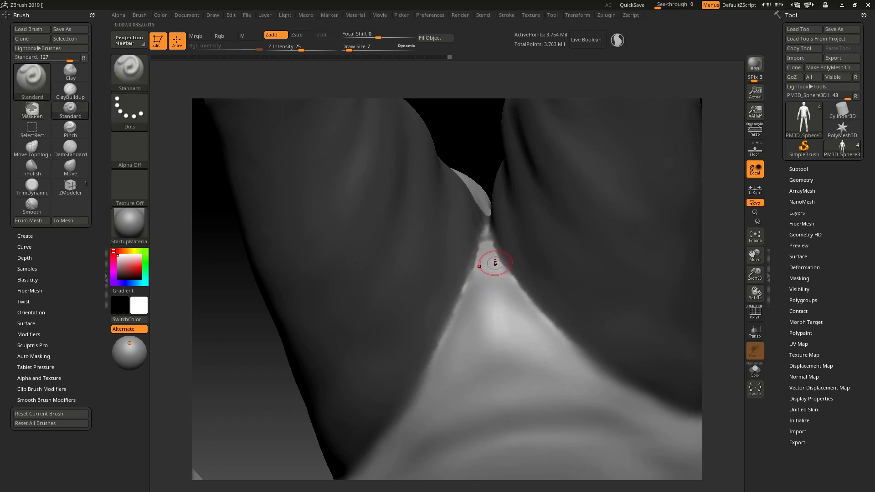
{"action": "key", "text": "ctrl"}
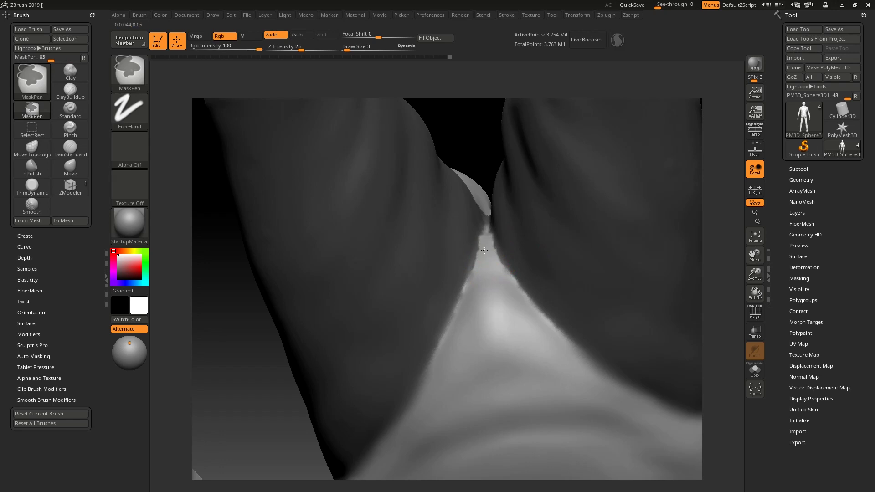
{"action": "left_click_drag", "start_coordinate": [477, 265], "coordinate": [459, 299], "text": "ctrl+alt"}
{"action": "left_click_drag", "start_coordinate": [722, 250], "coordinate": [726, 306]}
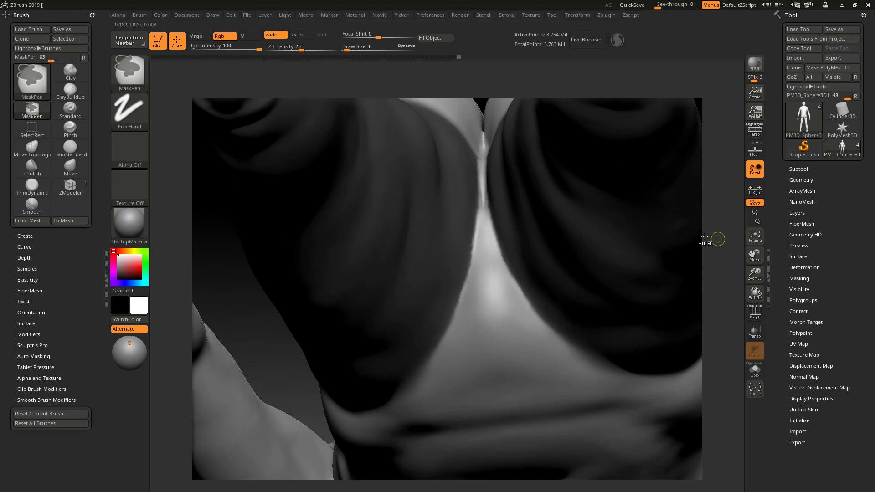
- Reshape the lower thigh mask border behind the knees into a curved edge with draw size 26
{"action": "mouse_move", "coordinate": [728, 254]}
{"action": "left_mouse_down"}
{"action": "mouse_move", "coordinate": [711, 274]}
{"action": "mouse_move", "coordinate": [615, 289]}
{"action": "mouse_move", "coordinate": [628, 349]}
{"action": "mouse_move", "coordinate": [612, 307]}
{"action": "mouse_move", "coordinate": [542, 304]}
{"action": "left_mouse_up"}
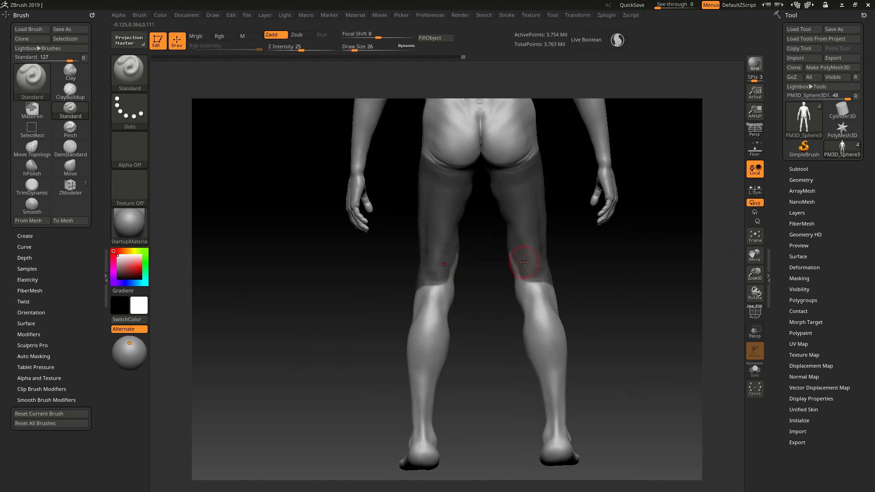
{"action": "scroll", "coordinate": [524, 262], "scroll_direction": "up", "scroll_amount": 5}
{"action": "key", "text": "ctrl"}
{"action": "mouse_move", "coordinate": [503, 257]}
{"action": "left_mouse_down", "text": "ctrl"}
{"action": "mouse_move", "coordinate": [520, 303]}
{"action": "mouse_move", "coordinate": [579, 308]}
{"action": "mouse_move", "coordinate": [513, 313]}
{"action": "mouse_move", "coordinate": [593, 316]}
{"action": "mouse_move", "coordinate": [502, 291]}
{"action": "mouse_move", "coordinate": [517, 333]}
{"action": "mouse_move", "coordinate": [549, 337]}
{"action": "mouse_move", "coordinate": [598, 310]}
{"action": "left_mouse_up", "text": "ctrl"}
{"action": "mouse_move", "coordinate": [306, 377]}
{"action": "left_mouse_down", "text": "ctrl+alt"}
{"action": "mouse_move", "coordinate": [314, 342]}
{"action": "mouse_move", "coordinate": [316, 355]}
{"action": "mouse_move", "coordinate": [303, 319]}
{"action": "mouse_move", "coordinate": [308, 343]}
{"action": "mouse_move", "coordinate": [279, 327]}
{"action": "mouse_move", "coordinate": [273, 365]}
{"action": "left_mouse_up", "text": "ctrl+alt"}
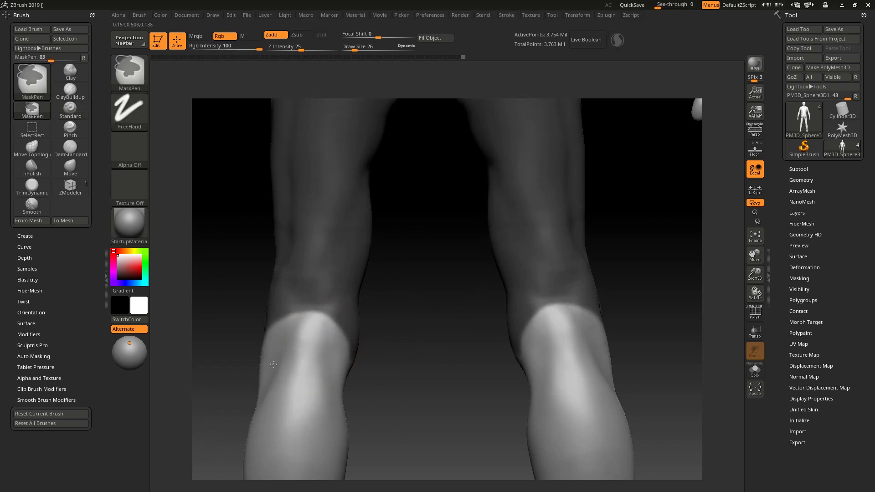
- Extend the thigh mask over the sides and fronts of both knees with draw size 26
{"action": "mouse_move", "coordinate": [504, 352]}
{"action": "left_mouse_down"}
{"action": "mouse_move", "coordinate": [415, 364]}
{"action": "mouse_move", "coordinate": [430, 363]}
{"action": "mouse_move", "coordinate": [423, 364]}
{"action": "left_mouse_up"}
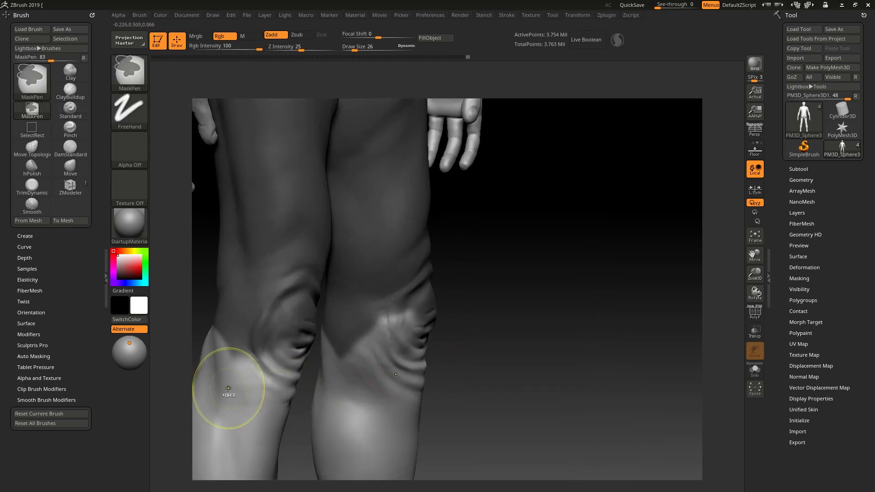
{"action": "mouse_move", "coordinate": [518, 332]}
{"action": "left_mouse_down"}
{"action": "mouse_move", "coordinate": [484, 318]}
{"action": "mouse_move", "coordinate": [383, 332]}
{"action": "left_mouse_up"}
{"action": "key", "text": "ctrl"}
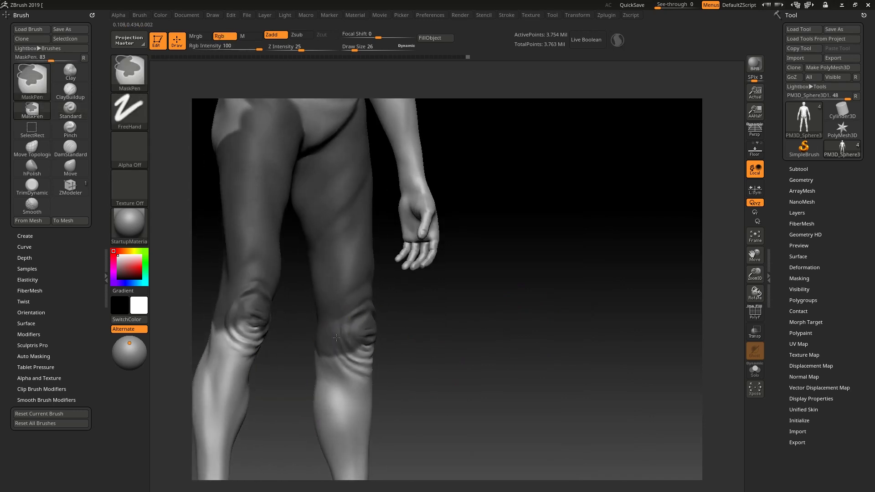
{"action": "left_click_drag", "start_coordinate": [336, 337], "coordinate": [372, 329], "text": "ctrl"}
{"action": "left_click_drag", "start_coordinate": [477, 332], "coordinate": [388, 330]}
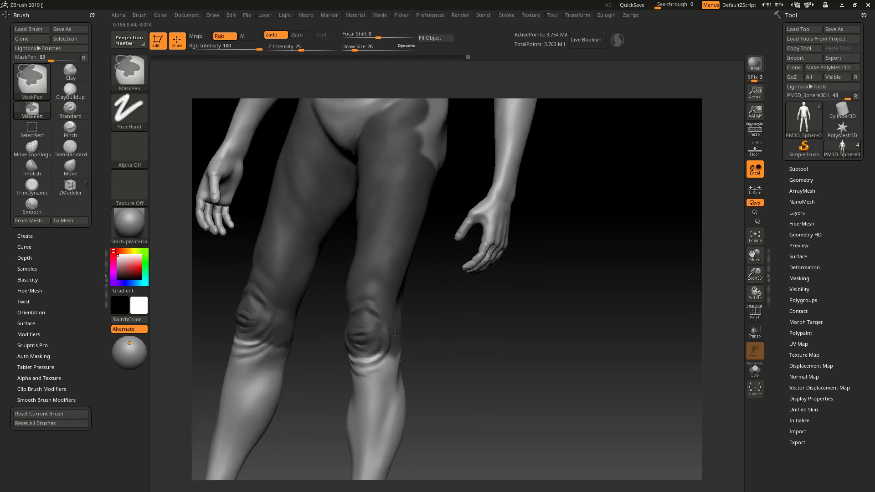
{"action": "left_click_drag", "start_coordinate": [488, 331], "coordinate": [404, 380]}
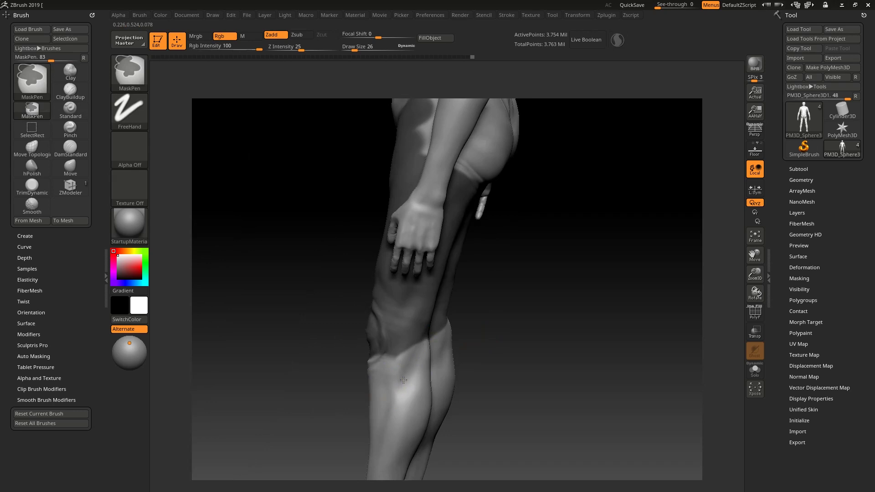
{"action": "left_click_drag", "start_coordinate": [547, 332], "coordinate": [568, 315]}
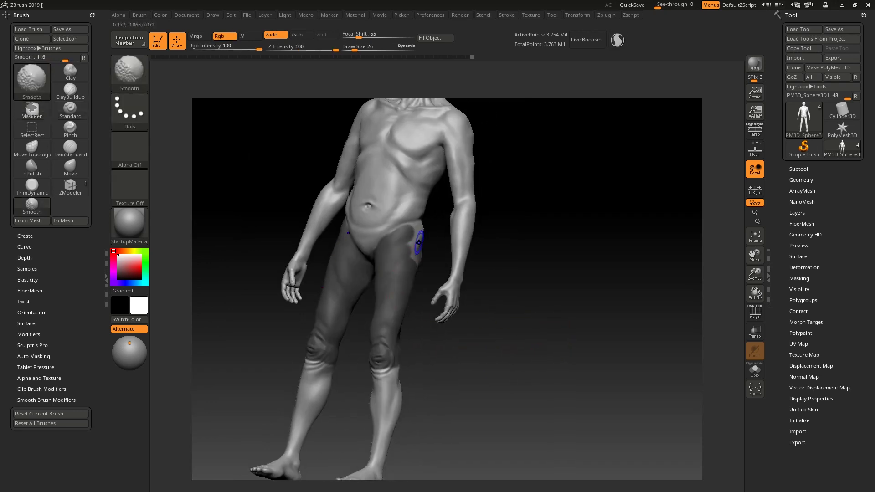
- Mask the unpainted patches on the outer hips with draw size 26
{"action": "left_click_drag", "start_coordinate": [417, 236], "coordinate": [411, 243], "text": "ctrl"}
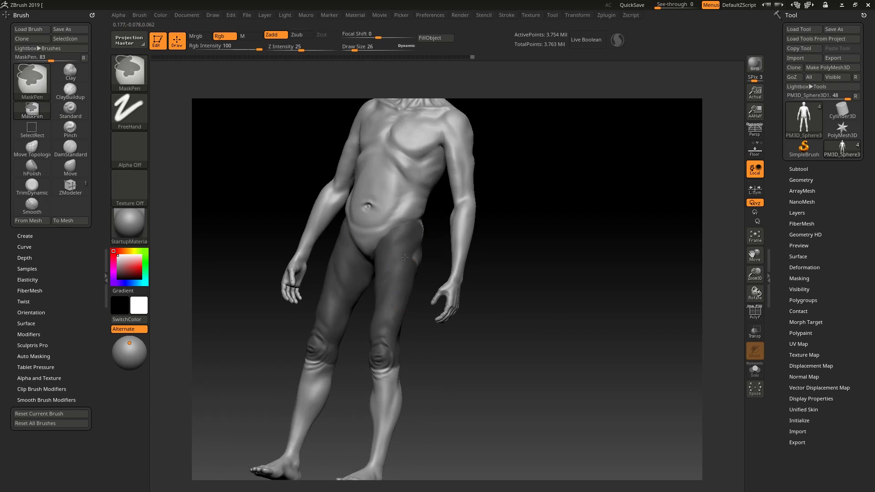
{"action": "left_click_drag", "start_coordinate": [570, 245], "coordinate": [489, 236]}
{"action": "left_click_drag", "start_coordinate": [416, 286], "coordinate": [411, 302], "text": "ctrl"}
- Extend the mask over both buttocks and into the cleft between them with draw size 26
{"action": "left_click_drag", "start_coordinate": [335, 352], "coordinate": [338, 315]}
{"action": "mouse_move", "coordinate": [450, 260]}
{"action": "right_mouse_down", "text": "ctrl"}
{"action": "mouse_move", "coordinate": [461, 253]}
{"action": "mouse_move", "coordinate": [431, 241]}
{"action": "mouse_move", "coordinate": [427, 207]}
{"action": "right_mouse_up", "text": "ctrl"}
{"action": "mouse_move", "coordinate": [427, 208]}
{"action": "left_mouse_down", "text": "ctrl"}
{"action": "mouse_move", "coordinate": [410, 268]}
{"action": "mouse_move", "coordinate": [435, 276]}
{"action": "mouse_move", "coordinate": [460, 259]}
{"action": "mouse_move", "coordinate": [424, 187]}
{"action": "mouse_move", "coordinate": [396, 202]}
{"action": "mouse_move", "coordinate": [440, 179]}
{"action": "mouse_move", "coordinate": [467, 207]}
{"action": "mouse_move", "coordinate": [474, 191]}
{"action": "mouse_move", "coordinate": [457, 202]}
{"action": "left_mouse_up", "text": "ctrl"}
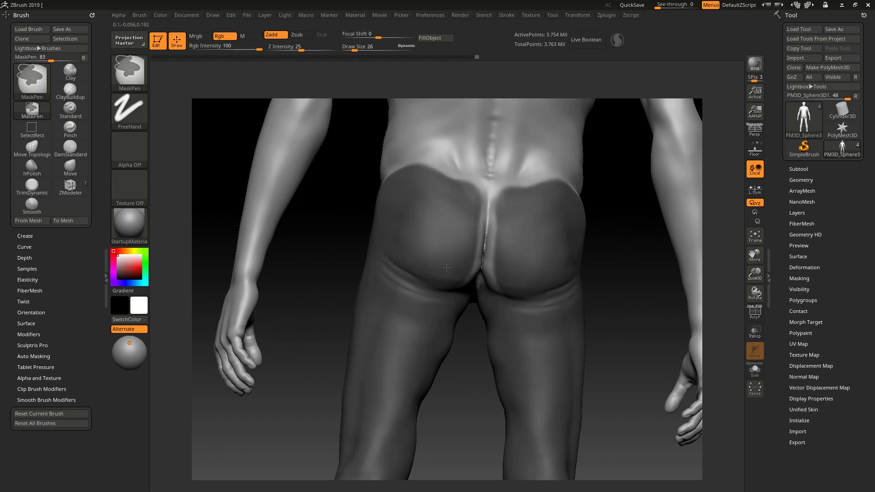
{"action": "left_click_drag", "start_coordinate": [452, 270], "coordinate": [453, 191], "text": "ctrl"}
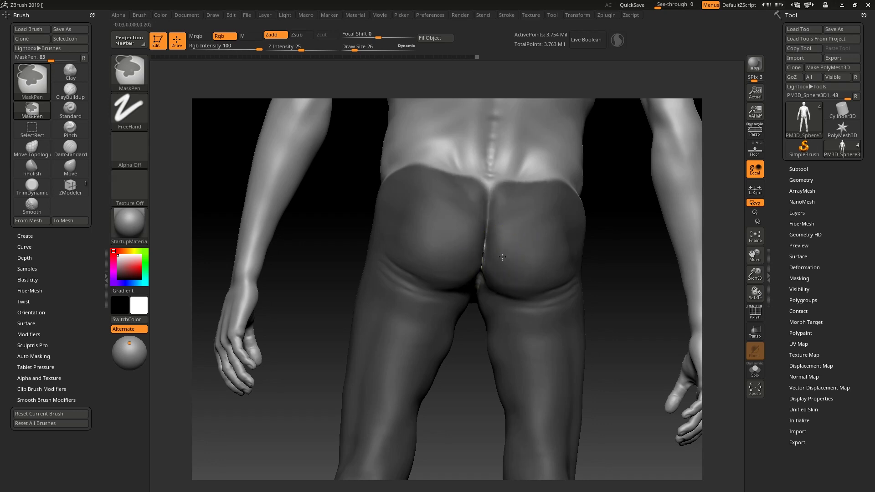
{"action": "mouse_move", "coordinate": [631, 254]}
{"action": "left_mouse_down"}
{"action": "mouse_move", "coordinate": [629, 227]}
{"action": "mouse_move", "coordinate": [606, 227]}
{"action": "left_mouse_up"}
{"action": "left_click_drag", "start_coordinate": [631, 275], "coordinate": [648, 332]}
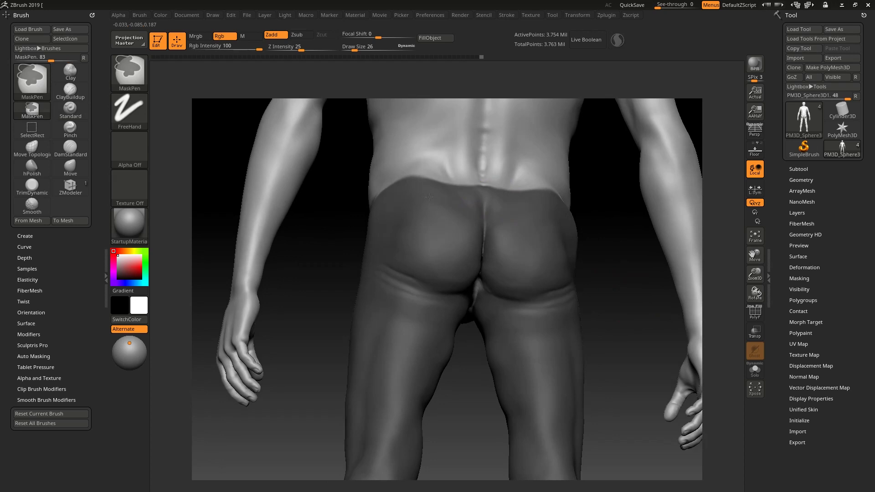
{"action": "left_click_drag", "start_coordinate": [611, 248], "coordinate": [661, 255]}
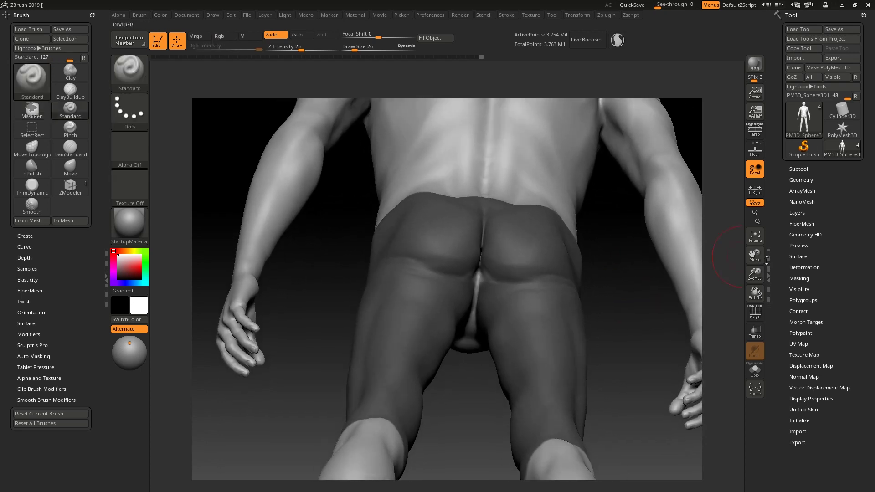
- Extend the mask across the lower back up to the torso polygroup border, using the polyframe display as a guide
{"action": "left_click", "coordinate": [755, 313]}
{"action": "left_click_drag", "start_coordinate": [605, 268], "coordinate": [607, 330]}
{"action": "key", "text": "ctrl"}
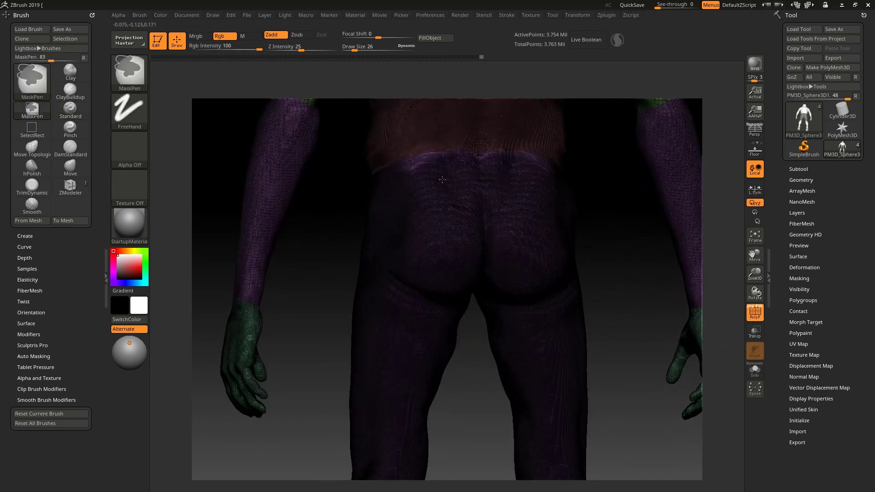
{"action": "left_click_drag", "start_coordinate": [403, 184], "coordinate": [461, 203], "text": "ctrl"}
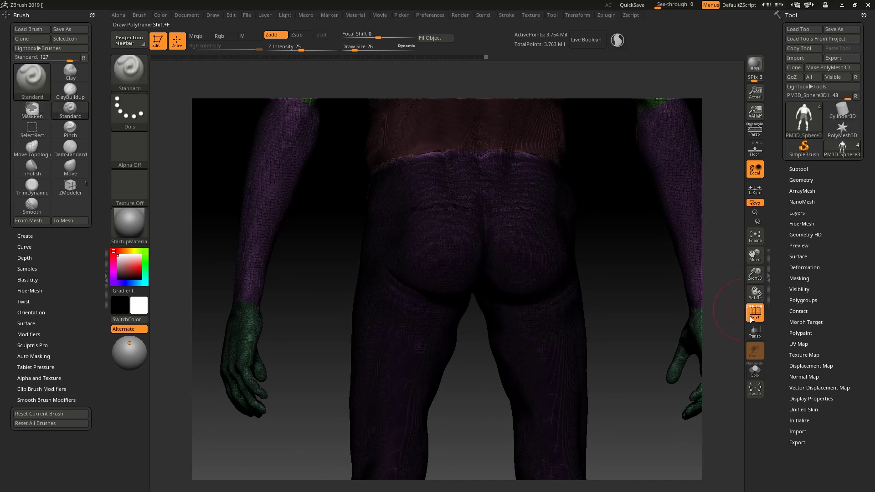
{"action": "left_click", "coordinate": [754, 315]}
{"action": "key", "text": "ctrl"}
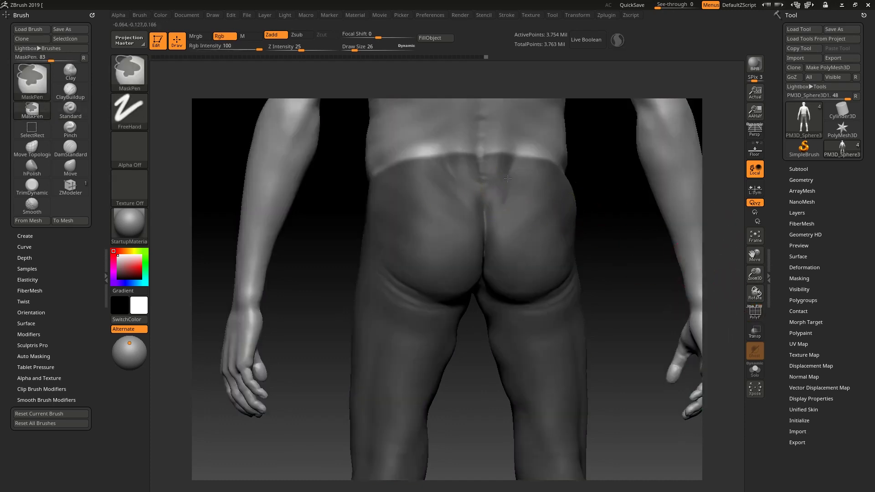
{"action": "mouse_move", "coordinate": [443, 176]}
{"action": "left_mouse_down", "text": "ctrl"}
{"action": "mouse_move", "coordinate": [435, 175]}
{"action": "mouse_move", "coordinate": [514, 177]}
{"action": "left_mouse_up", "text": "ctrl"}
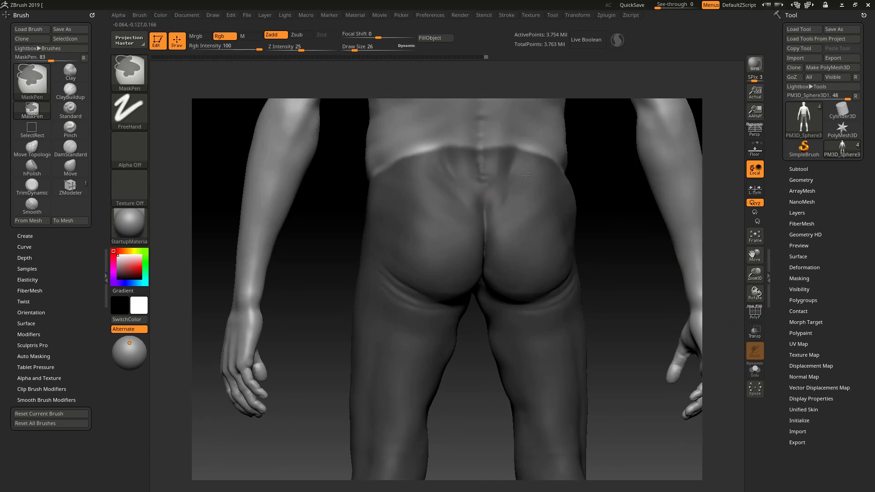
- Fill the gaps in the mask along the hip creases beside the lower belly with draw size 9
{"action": "left_click_drag", "start_coordinate": [625, 215], "coordinate": [532, 181]}
{"action": "left_click_drag", "start_coordinate": [659, 340], "coordinate": [574, 180], "text": "alt"}
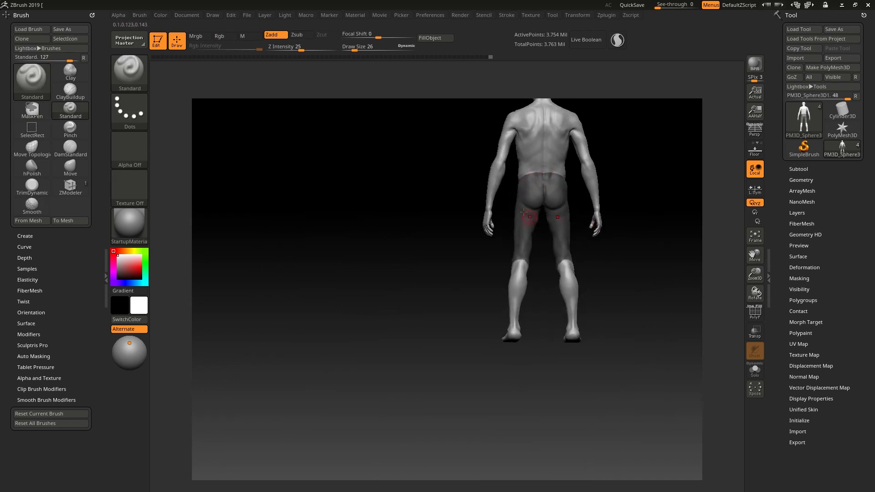
{"action": "left_click_drag", "start_coordinate": [628, 288], "coordinate": [734, 280], "text": "alt"}
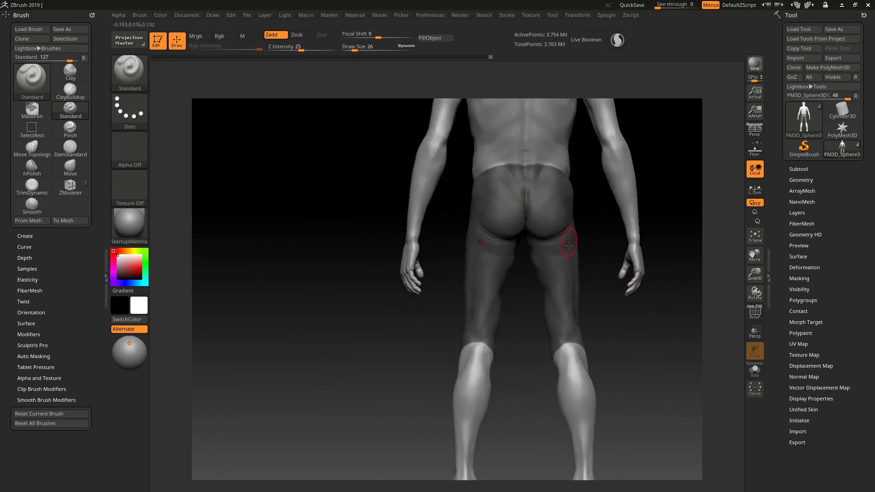
{"action": "left_click_drag", "start_coordinate": [636, 329], "coordinate": [729, 285]}
{"action": "left_click_drag", "start_coordinate": [611, 159], "coordinate": [614, 141], "text": "alt"}
{"action": "key", "text": "bracketleft"}
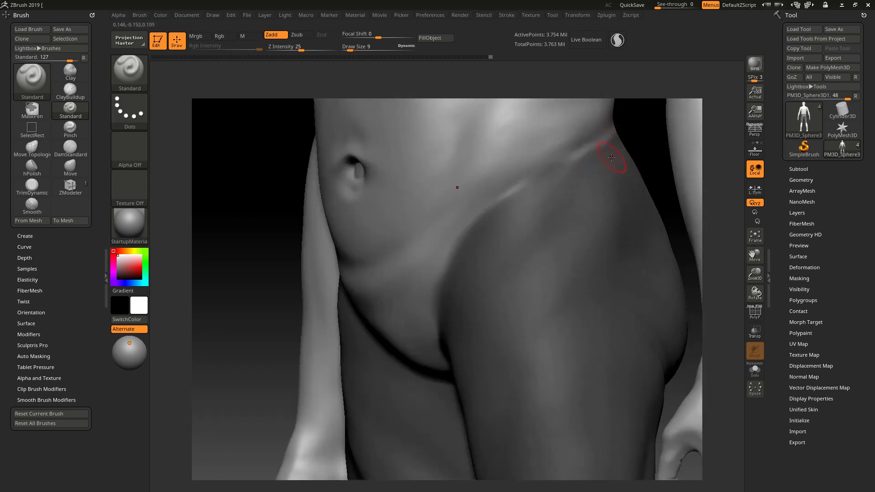
{"action": "key", "text": "ctrl"}
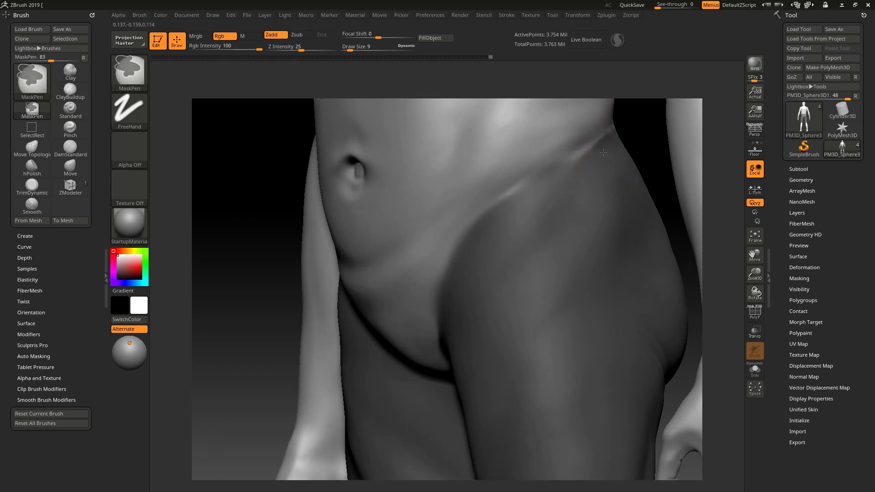
{"action": "left_click_drag", "start_coordinate": [605, 146], "coordinate": [520, 206], "text": "ctrl"}
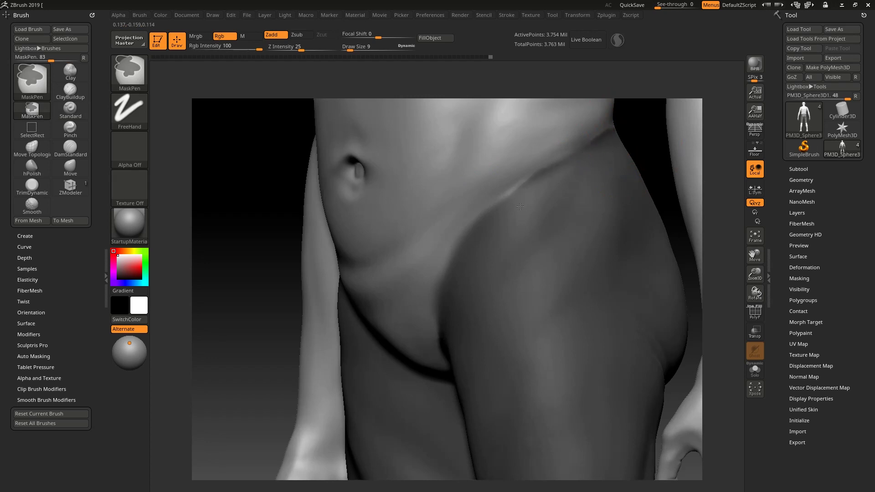
{"action": "left_click", "coordinate": [531, 198], "text": "ctrl"}
{"action": "left_click_drag", "start_coordinate": [509, 207], "coordinate": [501, 215], "text": "ctrl"}
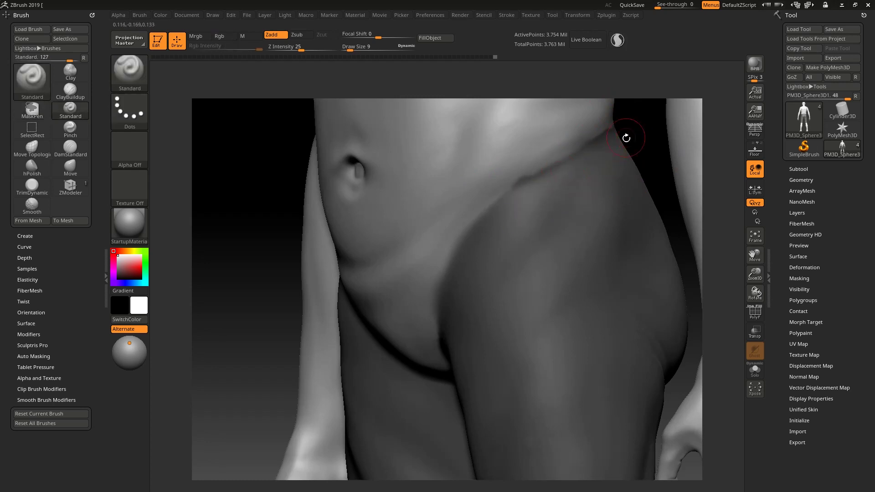
{"action": "left_click_drag", "start_coordinate": [643, 133], "coordinate": [673, 180], "text": "alt"}
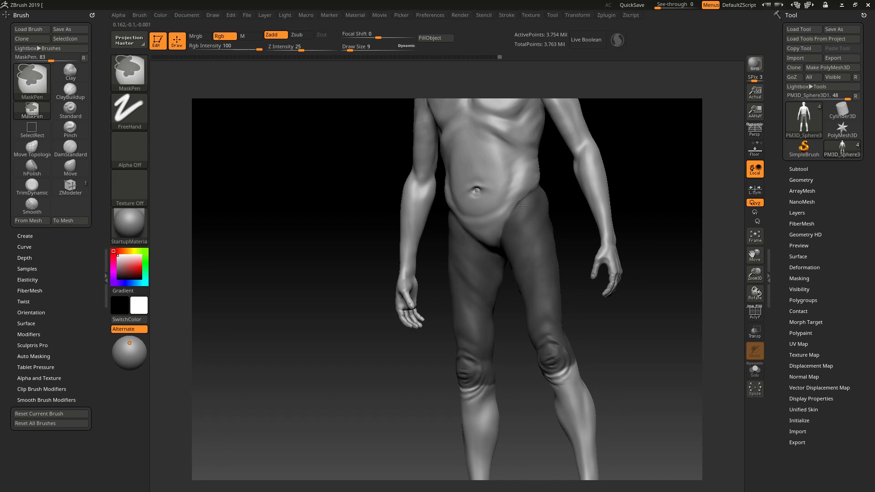
{"action": "left_click_drag", "start_coordinate": [528, 197], "coordinate": [539, 191], "text": "ctrl"}
{"action": "left_click_drag", "start_coordinate": [662, 184], "coordinate": [668, 197]}
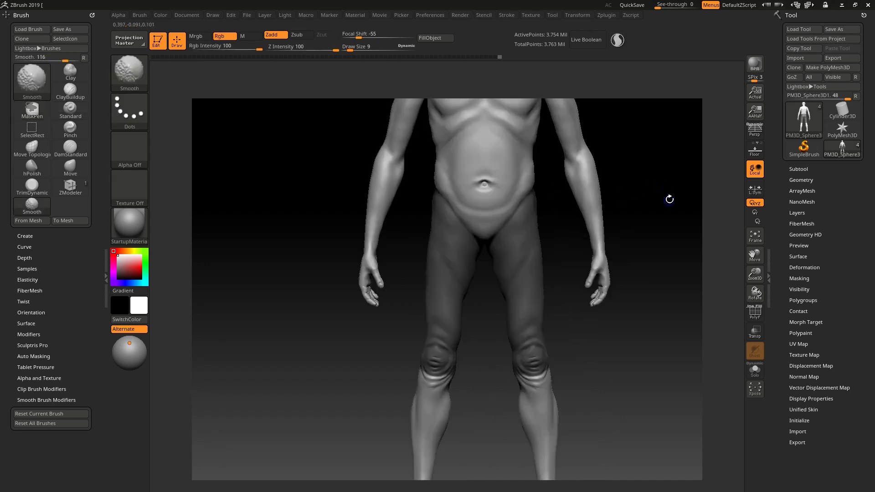
{"action": "mouse_move", "coordinate": [660, 230]}
{"action": "left_mouse_down"}
{"action": "mouse_move", "coordinate": [646, 197]}
{"action": "mouse_move", "coordinate": [664, 185]}
{"action": "mouse_move", "coordinate": [662, 228]}
{"action": "mouse_move", "coordinate": [670, 217]}
{"action": "mouse_move", "coordinate": [582, 220]}
{"action": "mouse_move", "coordinate": [631, 226]}
{"action": "left_mouse_up"}
- Touch up the mask edge below the kneecaps and turn the masked thighs and buttocks into their own polygroup
{"action": "key", "text": "ctrl"}
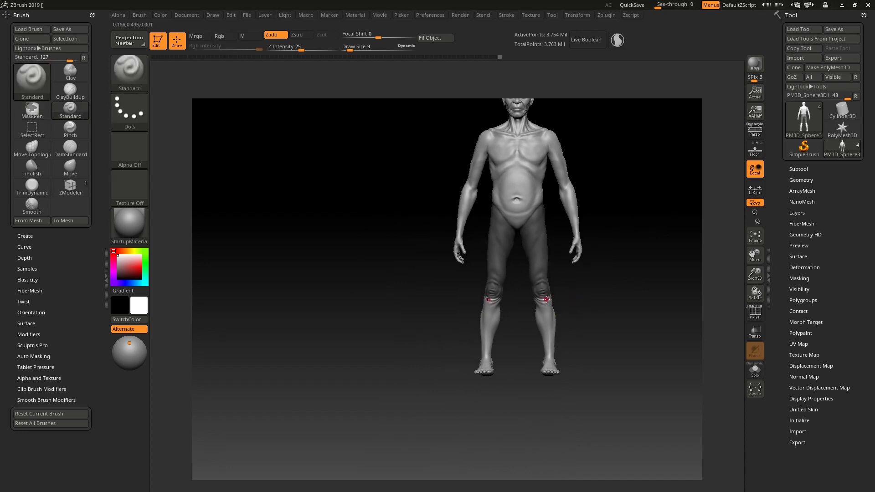
{"action": "key", "text": "ctrl"}
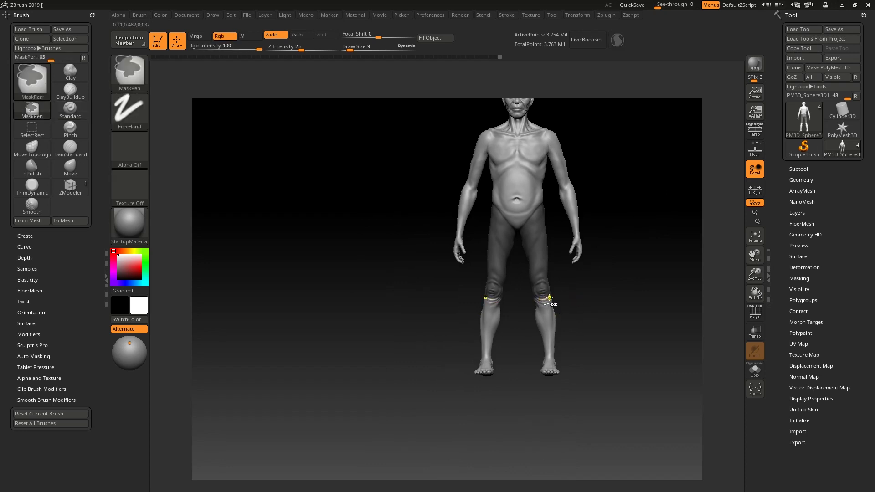
{"action": "left_click_drag", "start_coordinate": [551, 299], "coordinate": [553, 302], "text": "ctrl"}
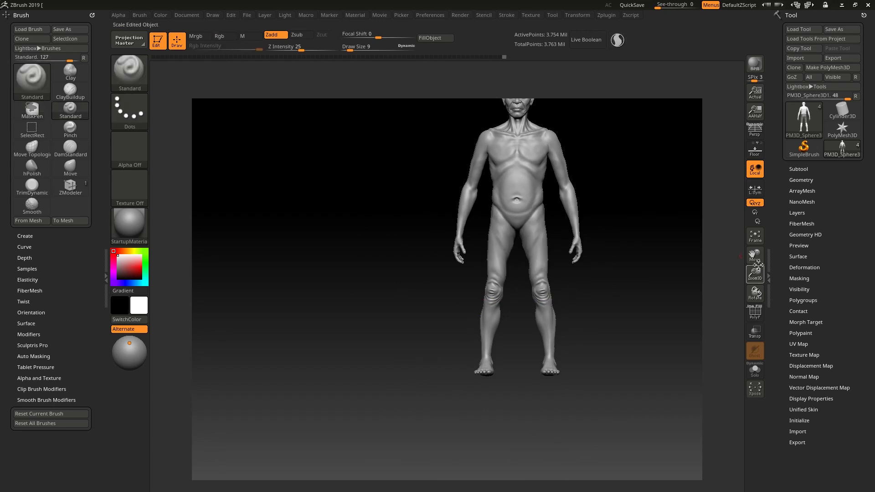
{"action": "left_click", "coordinate": [759, 312]}
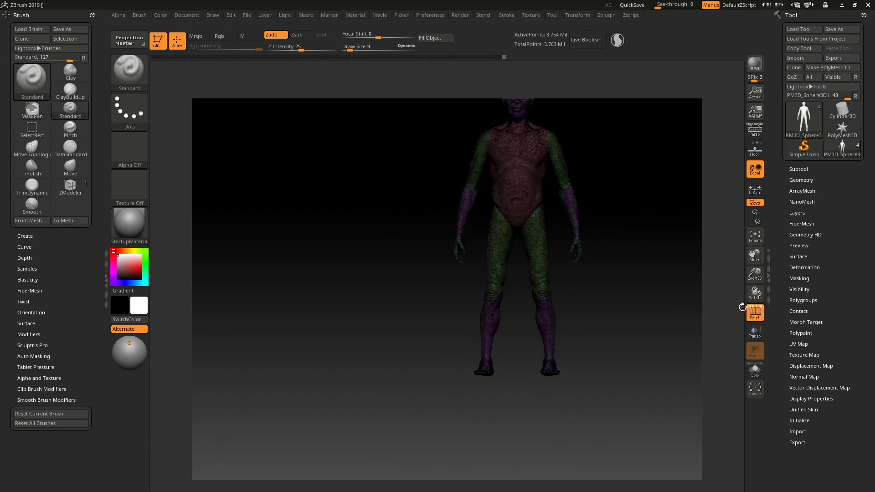
{"action": "left_click_drag", "start_coordinate": [590, 285], "coordinate": [642, 367]}
{"action": "left_click_drag", "start_coordinate": [584, 315], "coordinate": [544, 352], "text": "alt"}
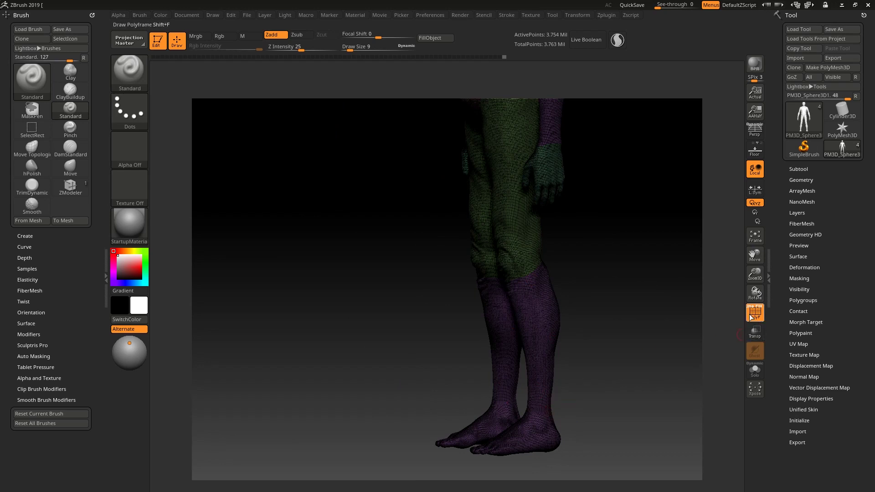
{"action": "key", "text": "shift+f"}
{"action": "left_click_drag", "start_coordinate": [609, 333], "coordinate": [597, 326], "text": "alt"}
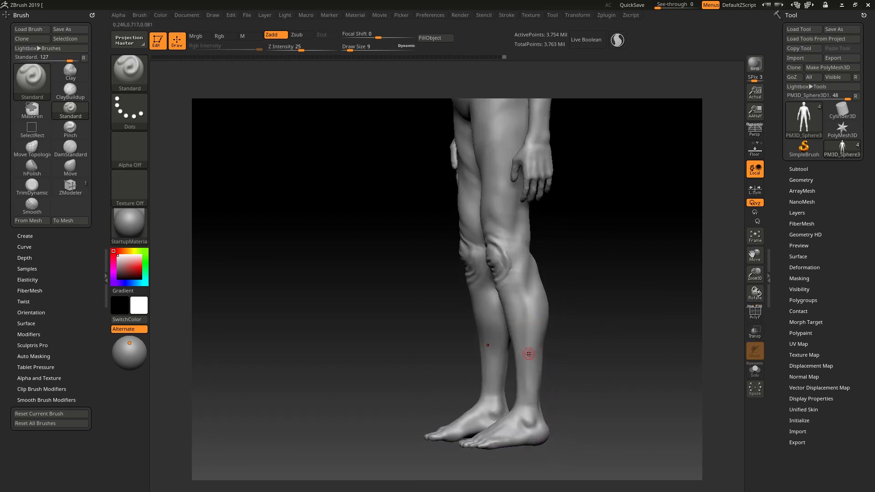
- Mask both lower legs from below the knees to the ankles with draw size 46, with polygroup colours displayed
{"action": "mouse_move", "coordinate": [541, 326]}
{"action": "left_mouse_down", "text": "ctrl"}
{"action": "mouse_move", "coordinate": [529, 401]}
{"action": "mouse_move", "coordinate": [535, 305]}
{"action": "mouse_move", "coordinate": [514, 304]}
{"action": "left_mouse_up", "text": "ctrl"}
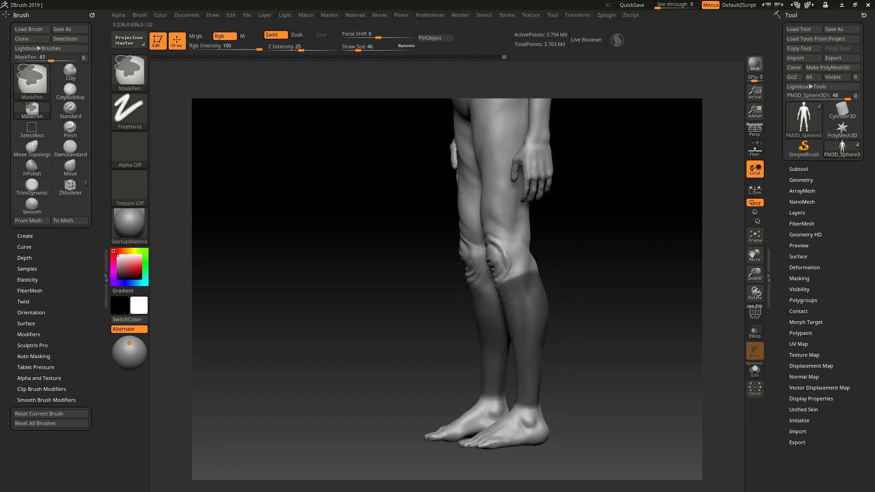
{"action": "key", "text": "shift+f"}
{"action": "left_click_drag", "start_coordinate": [601, 289], "coordinate": [569, 294]}
{"action": "left_click", "coordinate": [543, 290], "text": "ctrl"}
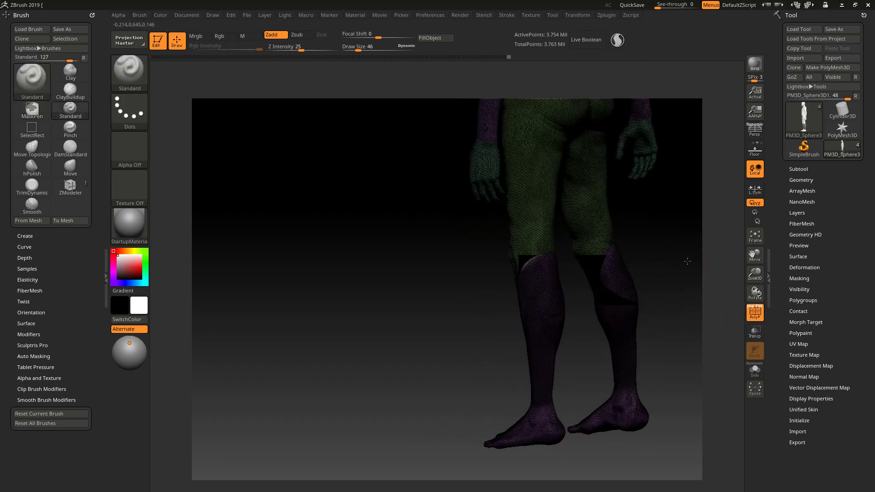
- Extend the lower-leg mask up to the thigh polygroup border below the knees with draw size 10
{"action": "left_click_drag", "start_coordinate": [687, 261], "coordinate": [656, 264]}
{"action": "right_click_drag", "start_coordinate": [558, 288], "coordinate": [576, 268], "text": "ctrl"}
{"action": "key", "text": "bracketleft"}
{"action": "key", "text": "bracketleft"}
{"action": "key", "text": "bracketleft"}
{"action": "key", "text": "bracketleft"}
{"action": "key", "text": "bracketleft"}
{"action": "key", "text": "bracketleft"}
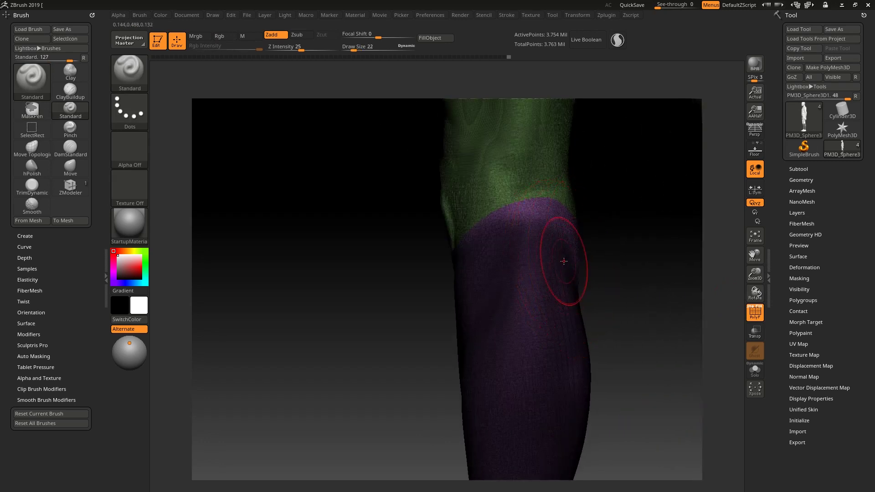
{"action": "key", "text": "ctrl"}
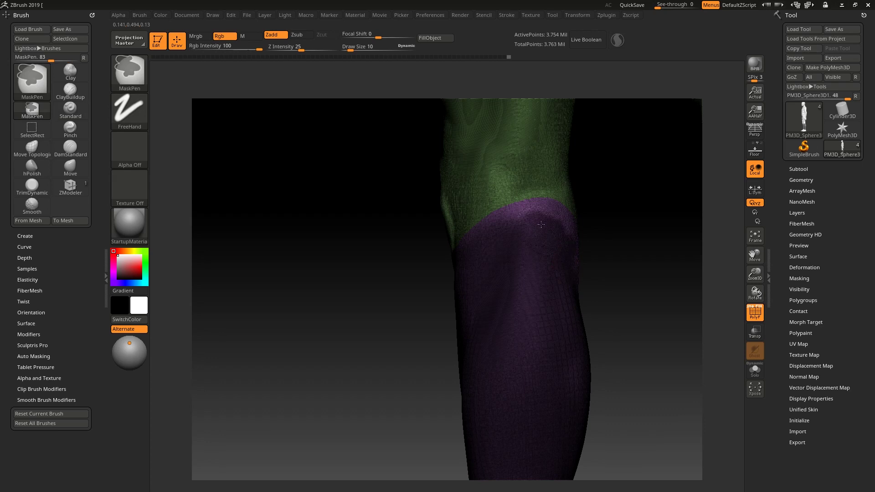
{"action": "left_click_drag", "start_coordinate": [531, 214], "coordinate": [571, 230], "text": "ctrl"}
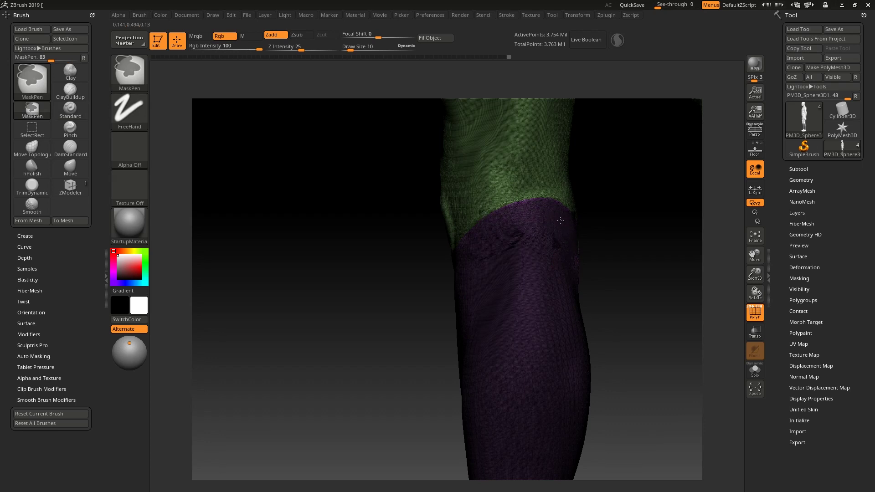
{"action": "left_click_drag", "start_coordinate": [471, 265], "coordinate": [482, 240], "text": "ctrl"}
- Fill the remaining mask gaps along the thigh polygroup border around the backs and sides of the knees
{"action": "mouse_move", "coordinate": [588, 268]}
{"action": "left_mouse_down"}
{"action": "mouse_move", "coordinate": [640, 265]}
{"action": "mouse_move", "coordinate": [592, 235]}
{"action": "mouse_move", "coordinate": [620, 262]}
{"action": "left_mouse_up"}
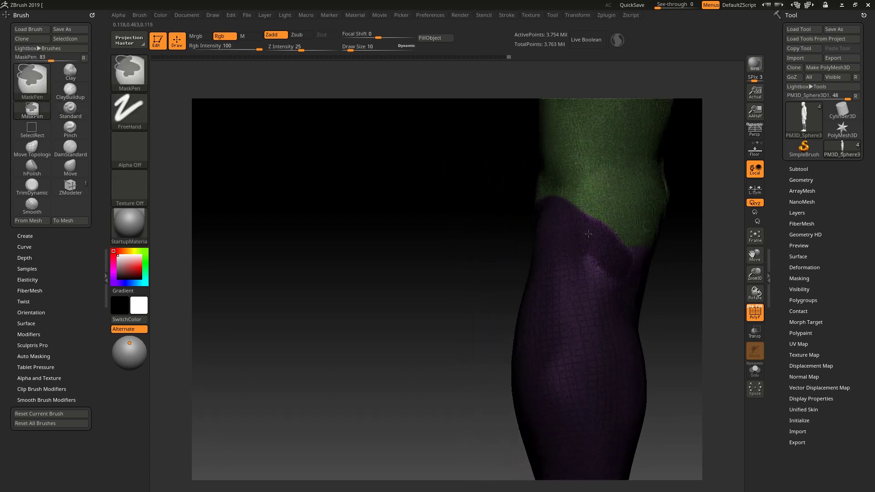
{"action": "mouse_move", "coordinate": [593, 285]}
{"action": "left_mouse_down", "text": "ctrl"}
{"action": "mouse_move", "coordinate": [627, 274]}
{"action": "mouse_move", "coordinate": [608, 272]}
{"action": "left_mouse_up", "text": "ctrl"}
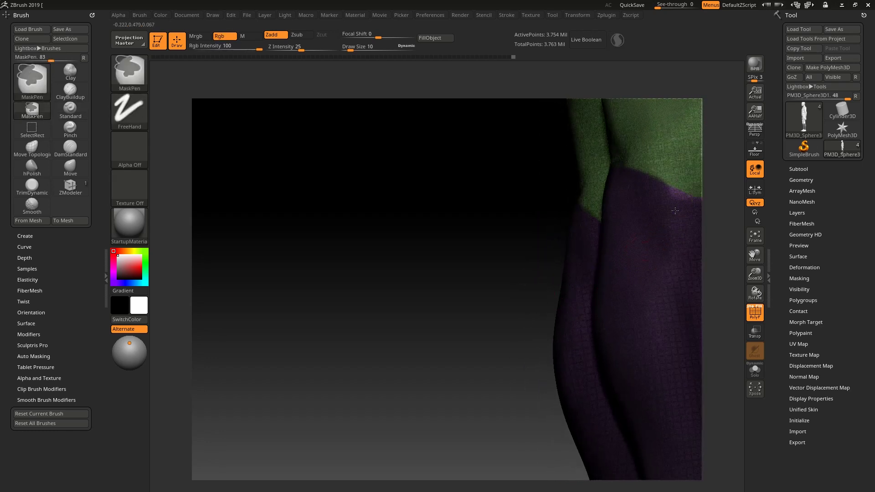
{"action": "mouse_move", "coordinate": [480, 277]}
{"action": "left_mouse_down"}
{"action": "mouse_move", "coordinate": [410, 289]}
{"action": "mouse_move", "coordinate": [549, 245]}
{"action": "mouse_move", "coordinate": [457, 221]}
{"action": "left_mouse_up"}
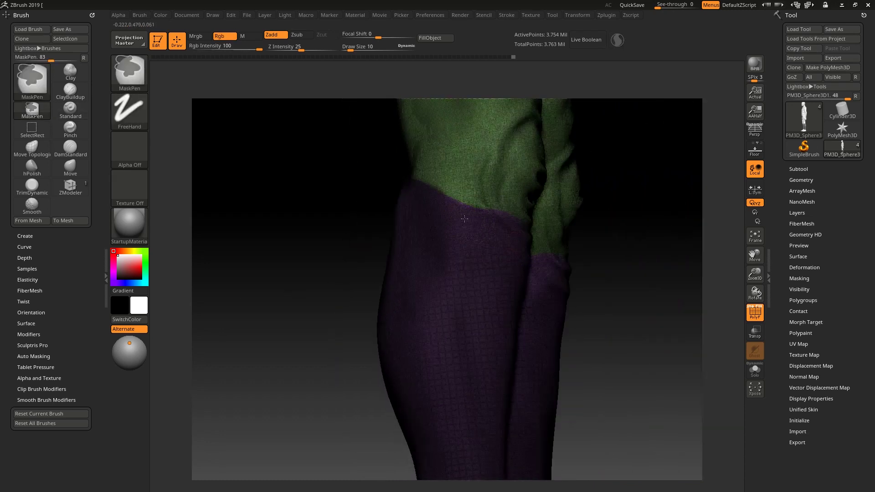
{"action": "mouse_move", "coordinate": [647, 264]}
{"action": "left_mouse_down"}
{"action": "mouse_move", "coordinate": [639, 281]}
{"action": "mouse_move", "coordinate": [590, 271]}
{"action": "left_mouse_up"}
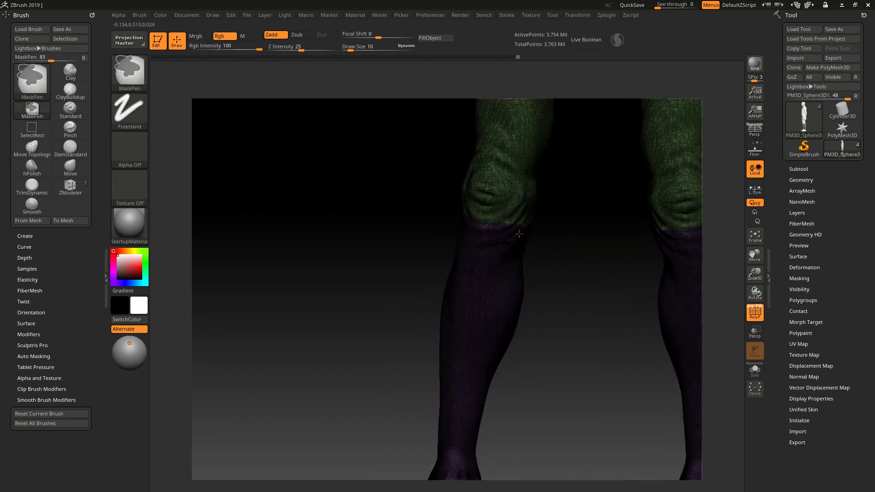
{"action": "mouse_move", "coordinate": [599, 273]}
{"action": "left_mouse_down"}
{"action": "mouse_move", "coordinate": [556, 268]}
{"action": "mouse_move", "coordinate": [539, 276]}
{"action": "left_mouse_up"}
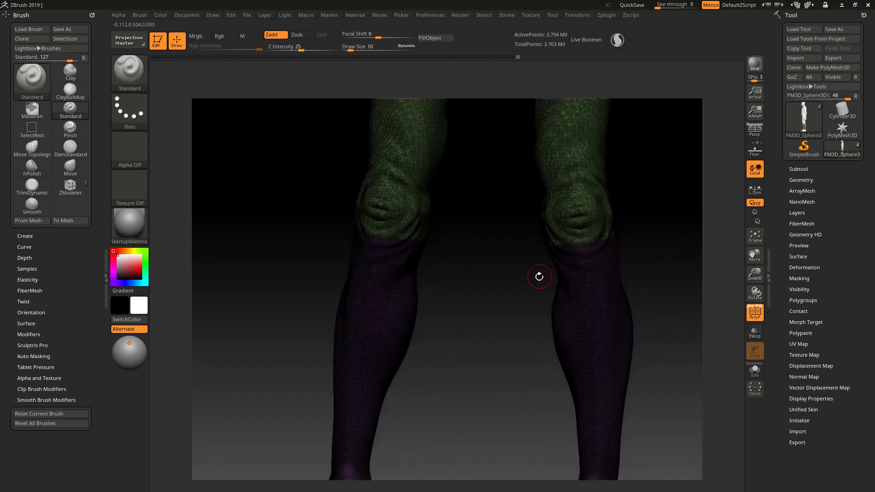
- Hide the polyframe display and clean up the lower-leg mask edge around the fronts and sides of the ankles with draw size 10
{"action": "left_click_drag", "start_coordinate": [655, 259], "coordinate": [508, 349]}
{"action": "key", "text": "]"}
{"action": "key", "text": "]"}
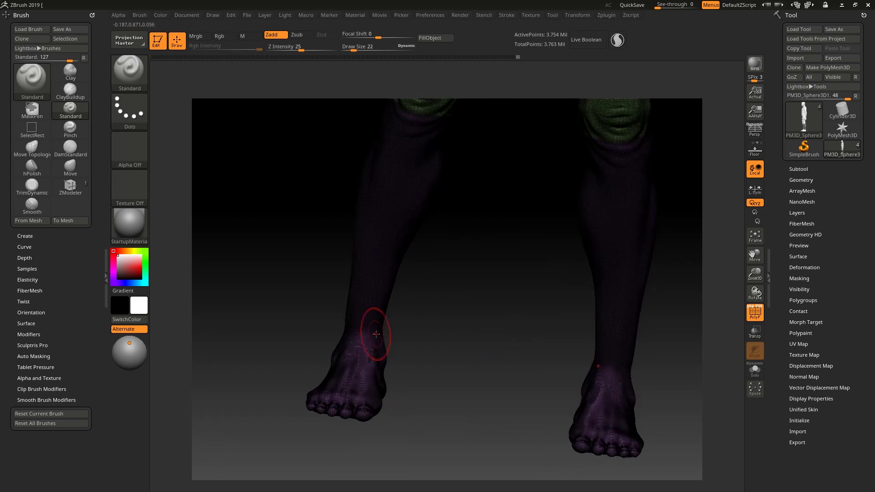
{"action": "mouse_move", "coordinate": [457, 327]}
{"action": "left_mouse_down"}
{"action": "mouse_move", "coordinate": [407, 321]}
{"action": "mouse_move", "coordinate": [424, 322]}
{"action": "mouse_move", "coordinate": [422, 335]}
{"action": "left_mouse_up"}
{"action": "key", "text": "ctrl"}
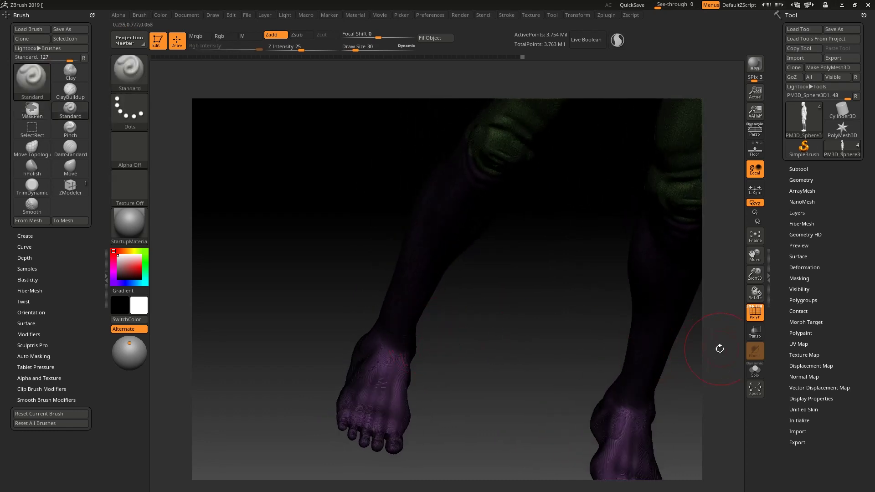
{"action": "left_click", "coordinate": [754, 312]}
{"action": "left_click_drag", "start_coordinate": [524, 375], "coordinate": [541, 316]}
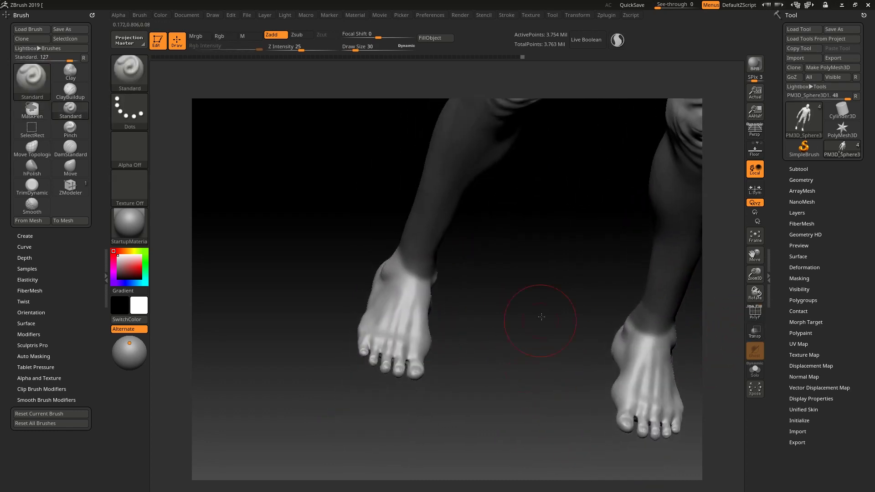
{"action": "mouse_move", "coordinate": [523, 393]}
{"action": "left_mouse_down"}
{"action": "mouse_move", "coordinate": [474, 397]}
{"action": "mouse_move", "coordinate": [407, 384]}
{"action": "mouse_move", "coordinate": [486, 370]}
{"action": "mouse_move", "coordinate": [577, 338]}
{"action": "mouse_move", "coordinate": [565, 339]}
{"action": "left_mouse_up"}
{"action": "left_click", "coordinate": [418, 326], "text": "ctrl"}
{"action": "key", "text": "bracketleft"}
{"action": "key", "text": "bracketleft"}
{"action": "mouse_move", "coordinate": [479, 321]}
{"action": "left_mouse_down"}
{"action": "mouse_move", "coordinate": [442, 320]}
{"action": "mouse_move", "coordinate": [433, 310]}
{"action": "mouse_move", "coordinate": [428, 324]}
{"action": "mouse_move", "coordinate": [460, 306]}
{"action": "left_mouse_up"}
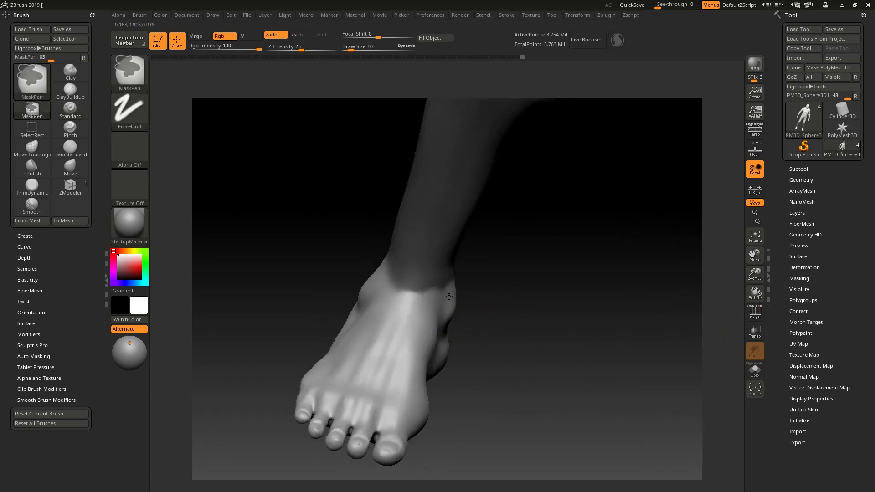
{"action": "mouse_move", "coordinate": [389, 279]}
{"action": "left_mouse_down", "text": "ctrl+alt"}
{"action": "mouse_move", "coordinate": [453, 292]}
{"action": "mouse_move", "coordinate": [524, 289]}
{"action": "mouse_move", "coordinate": [473, 279]}
{"action": "mouse_move", "coordinate": [465, 288]}
{"action": "mouse_move", "coordinate": [483, 266]}
{"action": "mouse_move", "coordinate": [464, 285]}
{"action": "mouse_move", "coordinate": [509, 269]}
{"action": "left_mouse_up", "text": "ctrl+alt"}
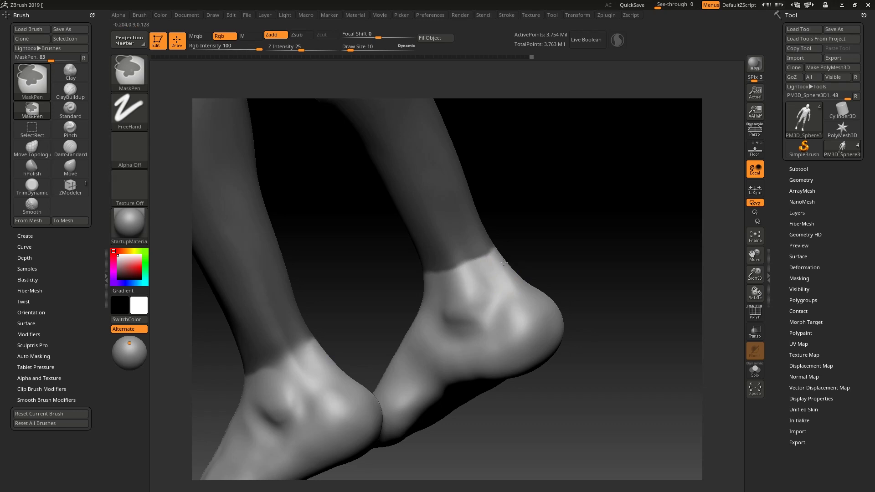
- Even out the mask edge across the backs of the ankles above the heels
{"action": "left_click_drag", "start_coordinate": [582, 250], "coordinate": [528, 274]}
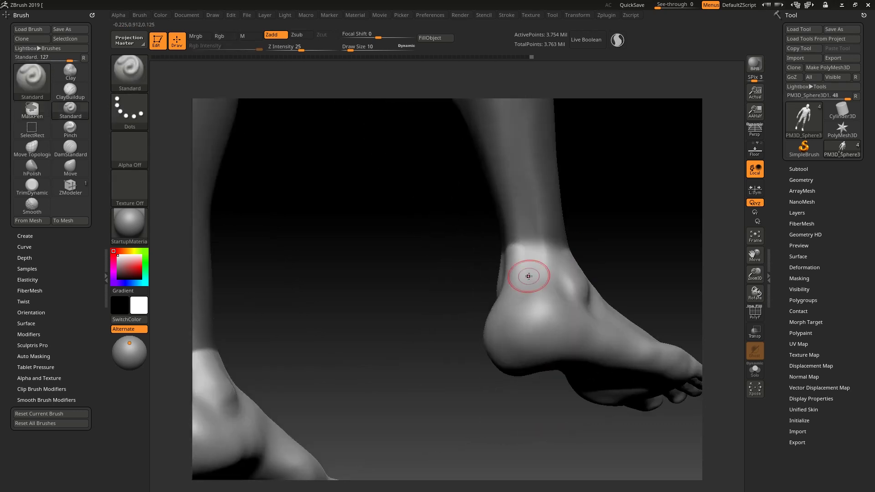
{"action": "mouse_move", "coordinate": [605, 225]}
{"action": "left_mouse_down"}
{"action": "mouse_move", "coordinate": [629, 250]}
{"action": "mouse_move", "coordinate": [527, 248]}
{"action": "left_mouse_up"}
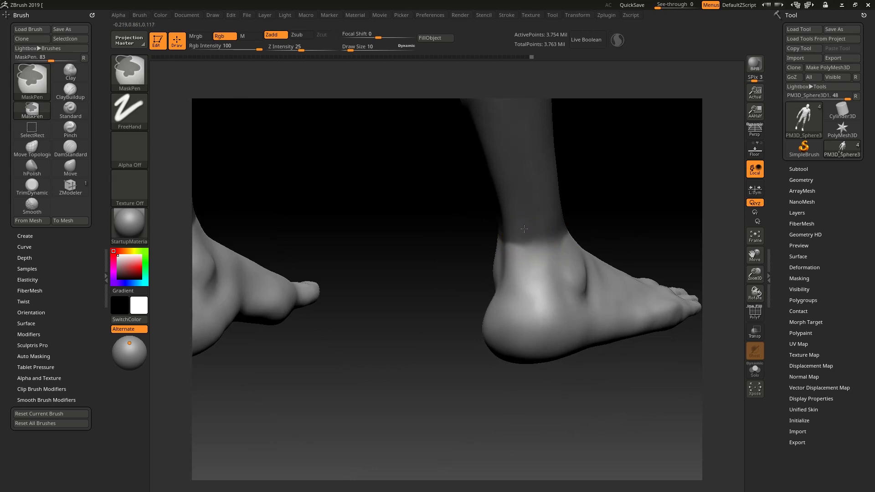
{"action": "mouse_move", "coordinate": [639, 211]}
{"action": "left_mouse_down"}
{"action": "mouse_move", "coordinate": [592, 210]}
{"action": "mouse_move", "coordinate": [580, 220]}
{"action": "mouse_move", "coordinate": [635, 231]}
{"action": "mouse_move", "coordinate": [617, 231]}
{"action": "mouse_move", "coordinate": [571, 258]}
{"action": "mouse_move", "coordinate": [582, 256]}
{"action": "left_mouse_up"}
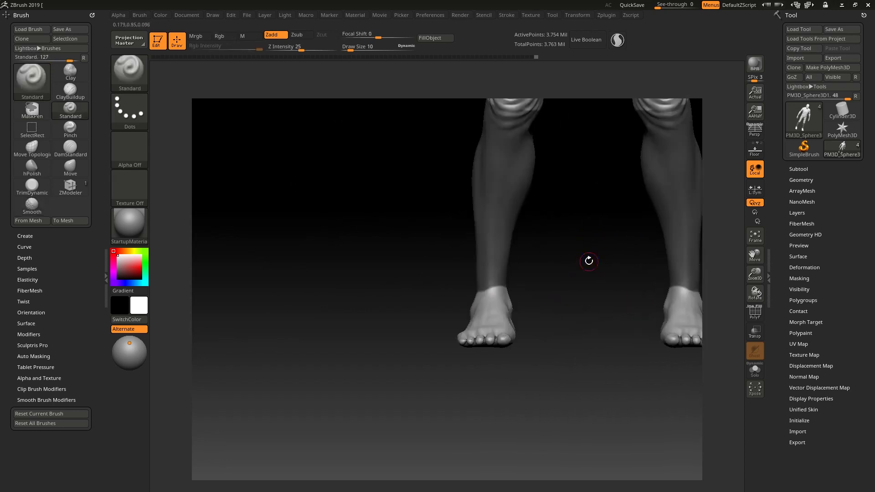
- Turn the masked lower legs into their own polygroup and bring the face into close view with polygroup colours displayed
{"action": "key", "text": "ctrl"}
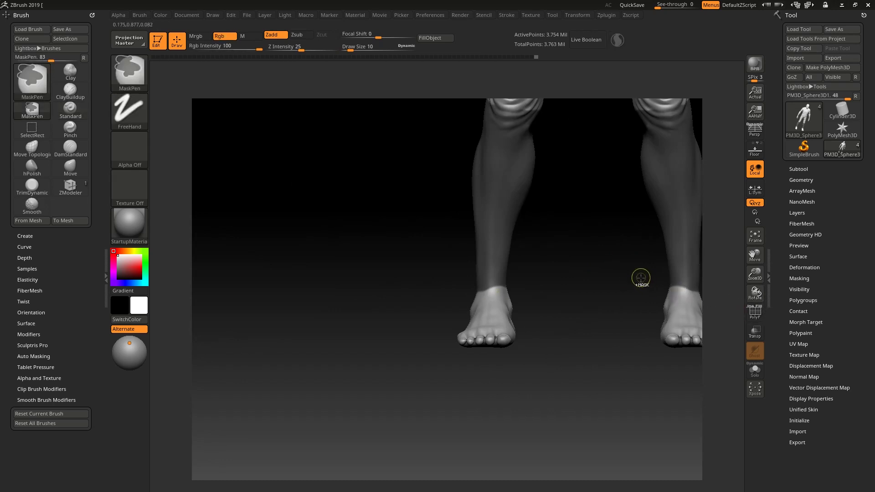
{"action": "left_click", "coordinate": [749, 313]}
{"action": "left_click_drag", "start_coordinate": [611, 271], "coordinate": [518, 337], "text": "alt"}
{"action": "mouse_move", "coordinate": [474, 340]}
{"action": "left_mouse_down"}
{"action": "mouse_move", "coordinate": [554, 333]}
{"action": "mouse_move", "coordinate": [457, 329]}
{"action": "left_mouse_up"}
{"action": "mouse_move", "coordinate": [562, 313]}
{"action": "left_mouse_down"}
{"action": "mouse_move", "coordinate": [584, 318]}
{"action": "mouse_move", "coordinate": [566, 324]}
{"action": "left_mouse_up"}
{"action": "left_click_drag", "start_coordinate": [478, 352], "coordinate": [642, 199]}
{"action": "left_click_drag", "start_coordinate": [587, 185], "coordinate": [549, 225], "text": "alt"}
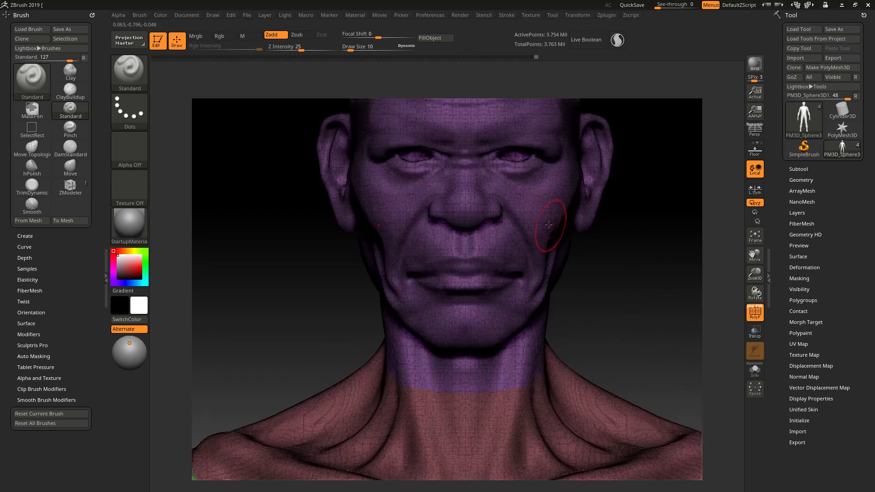
- Mask the area around the mouth and chin inside the smile folds with draw size 10 and turn it into its own polygroup
{"action": "left_click", "coordinate": [755, 314]}
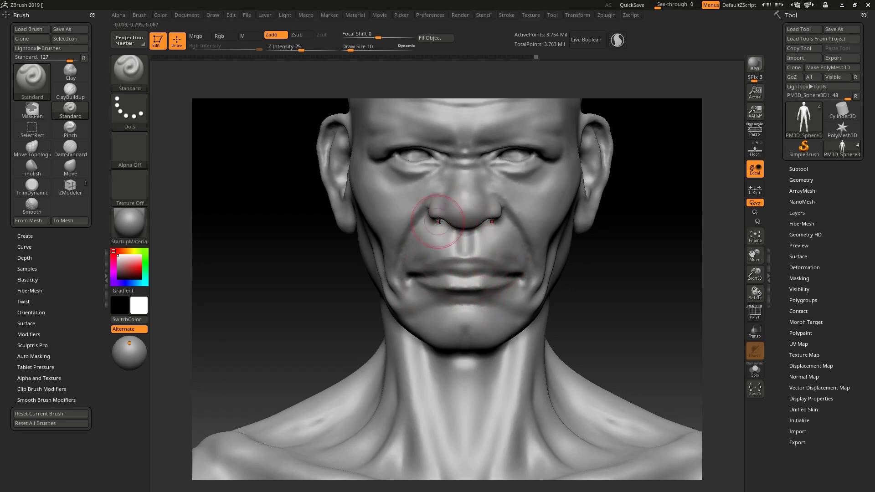
{"action": "mouse_move", "coordinate": [434, 253]}
{"action": "left_mouse_down", "text": "ctrl"}
{"action": "mouse_move", "coordinate": [434, 234]}
{"action": "mouse_move", "coordinate": [412, 283]}
{"action": "mouse_move", "coordinate": [430, 315]}
{"action": "mouse_move", "coordinate": [443, 296]}
{"action": "mouse_move", "coordinate": [484, 277]}
{"action": "left_mouse_up", "text": "ctrl"}
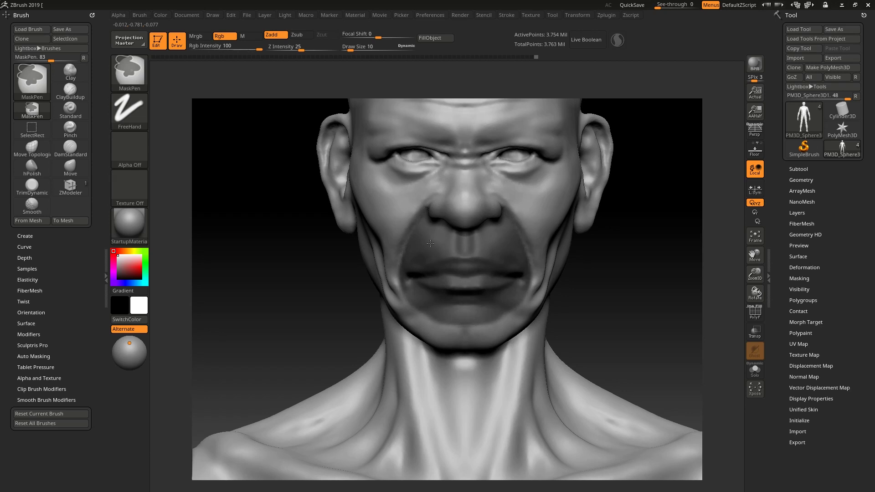
{"action": "mouse_move", "coordinate": [432, 298]}
{"action": "left_mouse_down", "text": "ctrl"}
{"action": "mouse_move", "coordinate": [520, 301]}
{"action": "mouse_move", "coordinate": [427, 305]}
{"action": "left_mouse_up", "text": "ctrl"}
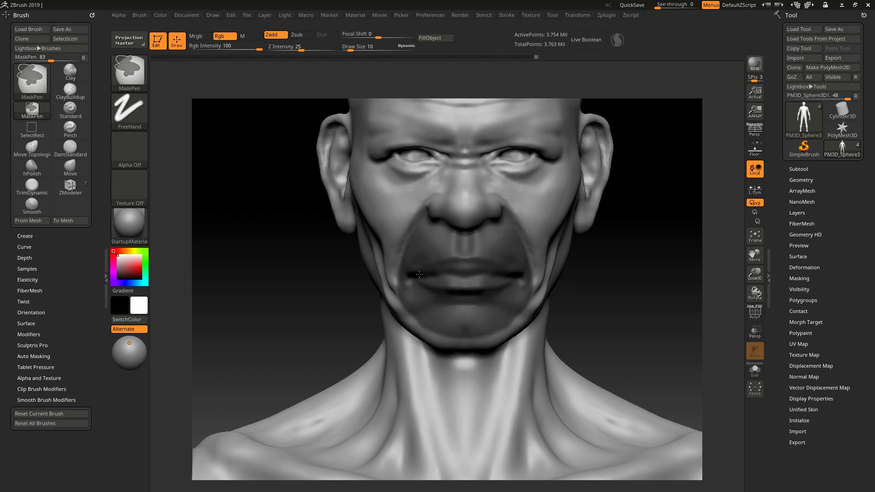
{"action": "left_click_drag", "start_coordinate": [415, 267], "coordinate": [410, 285], "text": "ctrl"}
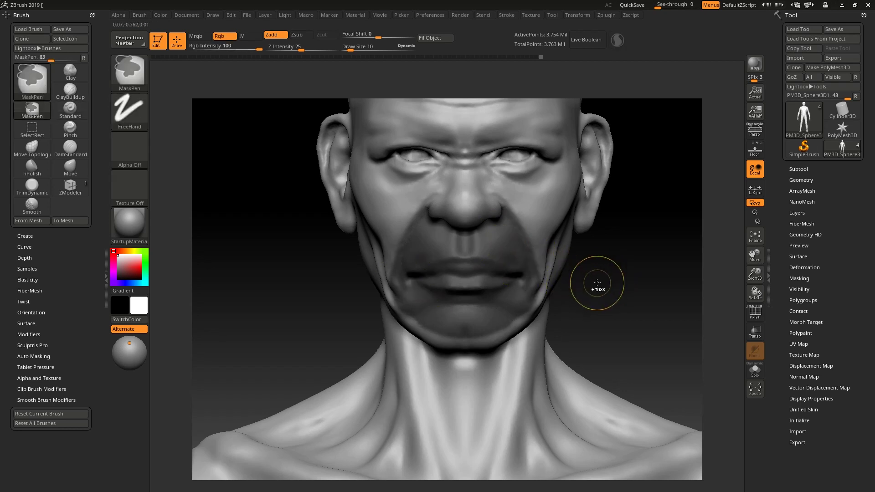
{"action": "left_click_drag", "start_coordinate": [604, 287], "coordinate": [622, 277], "text": "ctrl"}
{"action": "left_click", "coordinate": [755, 312]}
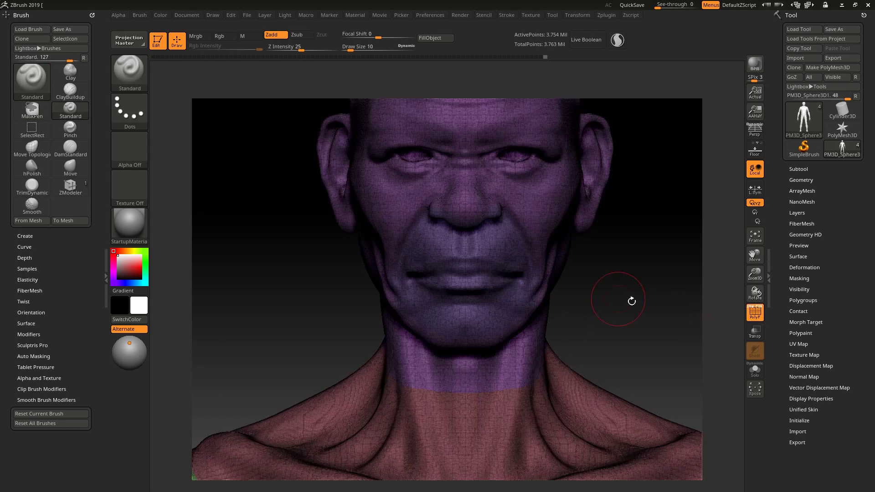
- Mask the nose from the nostril wings up to the lower bridge with draw size 5, working without the polyframe display
{"action": "left_click_drag", "start_coordinate": [654, 264], "coordinate": [492, 235]}
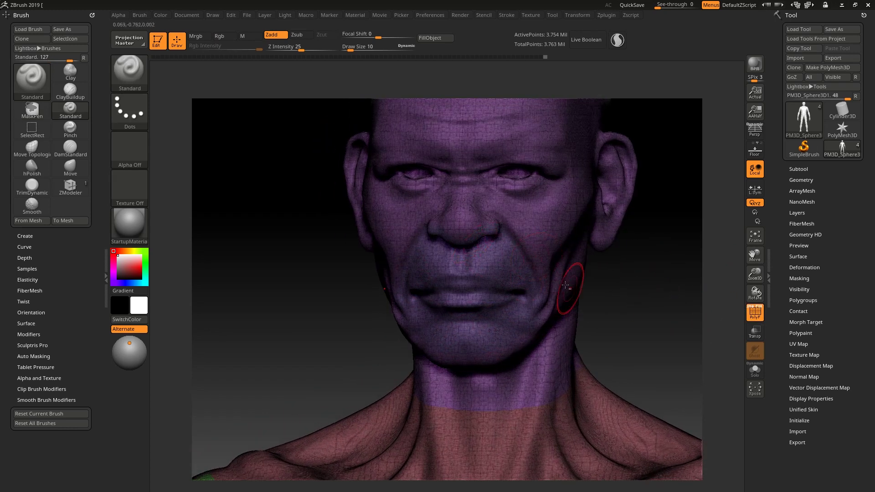
{"action": "left_click_drag", "start_coordinate": [632, 287], "coordinate": [638, 275], "text": "alt"}
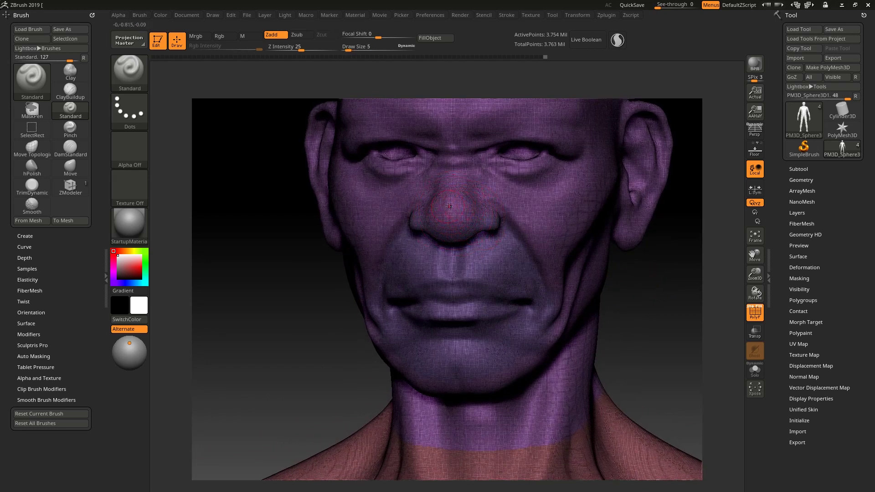
{"action": "mouse_move", "coordinate": [442, 196]}
{"action": "left_mouse_down", "text": "ctrl"}
{"action": "mouse_move", "coordinate": [456, 225]}
{"action": "mouse_move", "coordinate": [480, 220]}
{"action": "mouse_move", "coordinate": [435, 205]}
{"action": "mouse_move", "coordinate": [419, 212]}
{"action": "mouse_move", "coordinate": [454, 176]}
{"action": "mouse_move", "coordinate": [465, 186]}
{"action": "mouse_move", "coordinate": [476, 180]}
{"action": "mouse_move", "coordinate": [490, 226]}
{"action": "left_mouse_up", "text": "ctrl"}
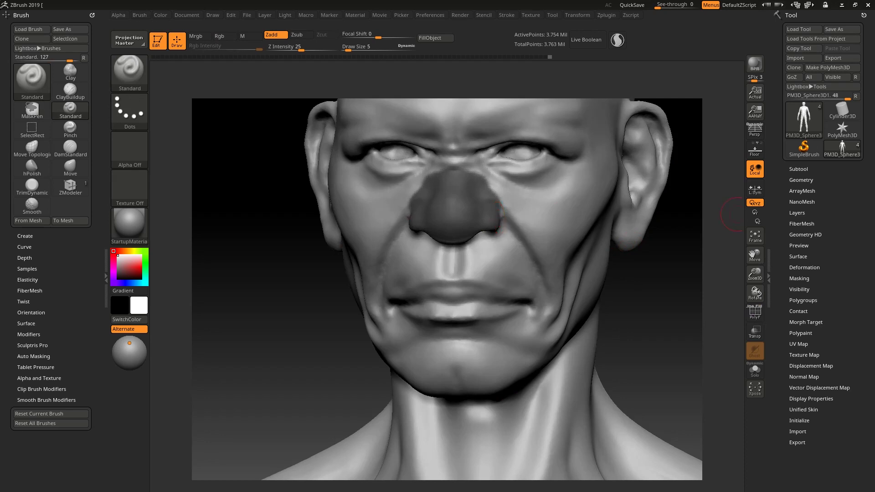
{"action": "left_click_drag", "start_coordinate": [641, 273], "coordinate": [645, 275]}
{"action": "left_click", "coordinate": [459, 180], "text": "ctrl"}
{"action": "left_click_drag", "start_coordinate": [441, 179], "coordinate": [432, 181], "text": "ctrl"}
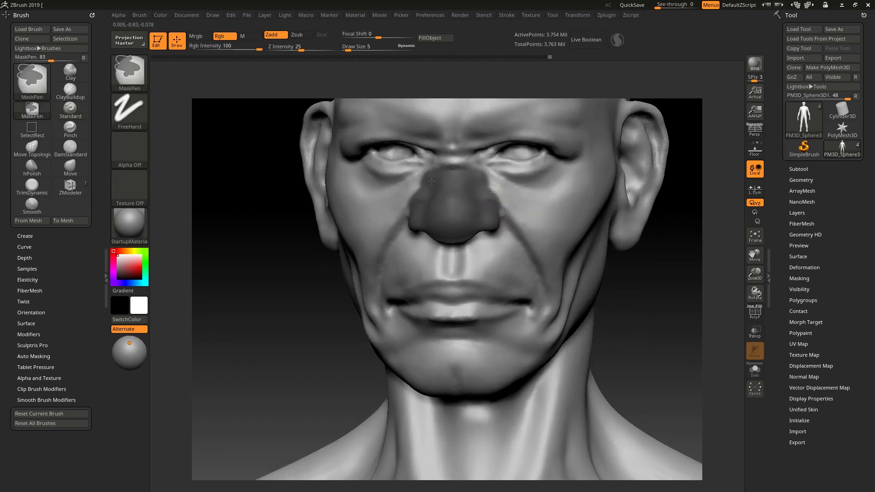
{"action": "left_click_drag", "start_coordinate": [483, 197], "coordinate": [481, 184], "text": "ctrl"}
- Mask the underside of the nose and refine the edge around the nostrils with draw size 1
{"action": "left_click_drag", "start_coordinate": [648, 272], "coordinate": [645, 214]}
{"action": "left_click_drag", "start_coordinate": [459, 211], "coordinate": [447, 219], "text": "ctrl"}
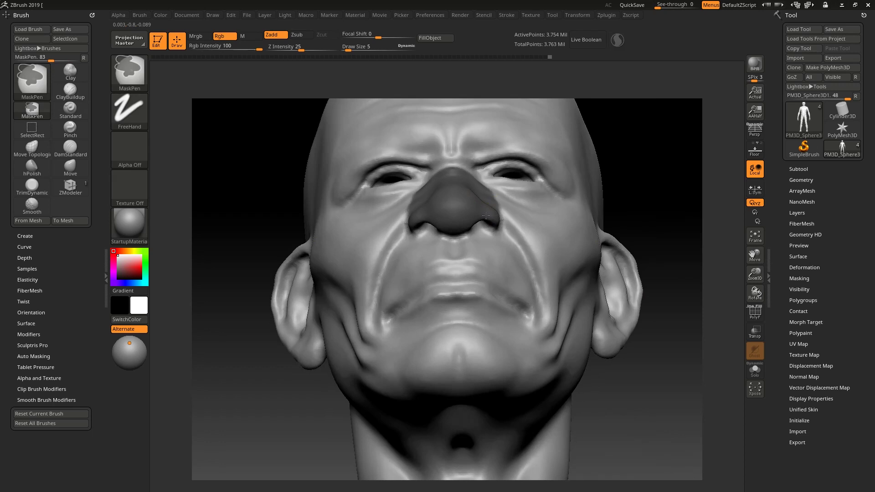
{"action": "mouse_move", "coordinate": [656, 221]}
{"action": "left_mouse_down"}
{"action": "mouse_move", "coordinate": [470, 237]}
{"action": "mouse_move", "coordinate": [492, 227]}
{"action": "mouse_move", "coordinate": [482, 232]}
{"action": "left_mouse_up"}
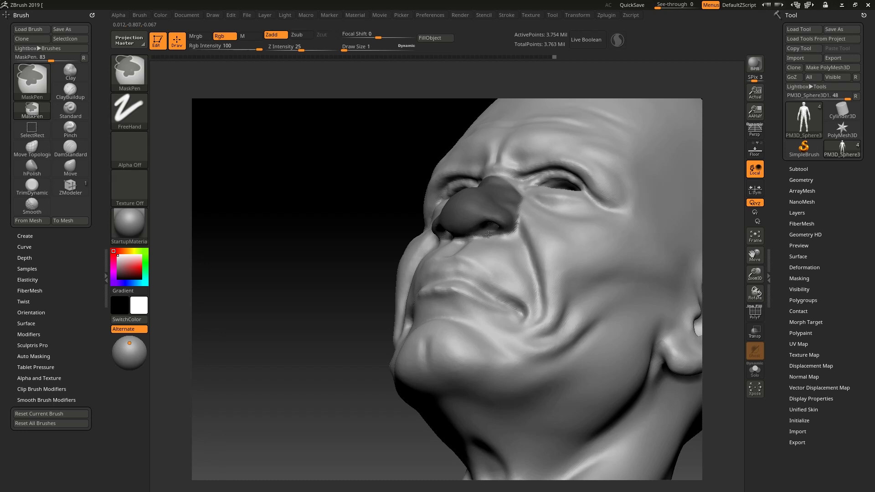
{"action": "mouse_move", "coordinate": [301, 262]}
{"action": "left_mouse_down"}
{"action": "mouse_move", "coordinate": [546, 273]}
{"action": "mouse_move", "coordinate": [584, 248]}
{"action": "left_mouse_up"}
{"action": "left_click_drag", "start_coordinate": [647, 255], "coordinate": [495, 215]}
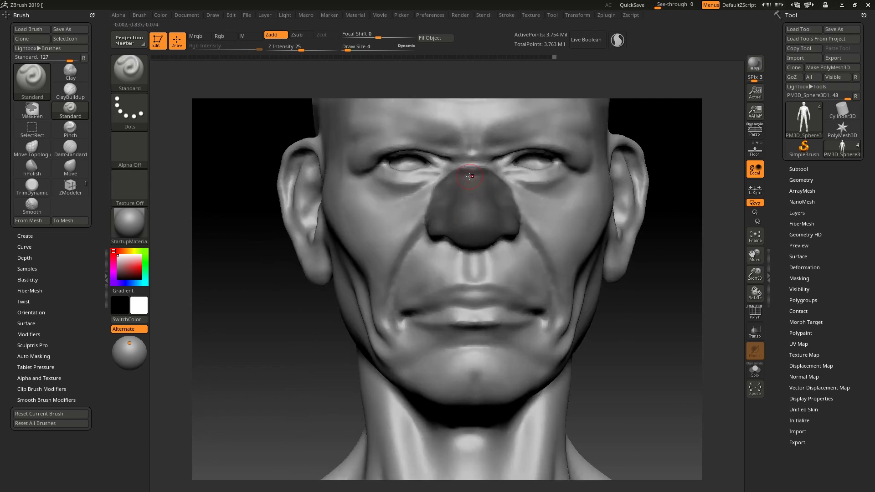
- Reshape the upper edge of the nose mask across the bridge with draw size 4
{"action": "key", "text": "ctrl"}
{"action": "left_click_drag", "start_coordinate": [486, 163], "coordinate": [467, 161], "text": "ctrl"}
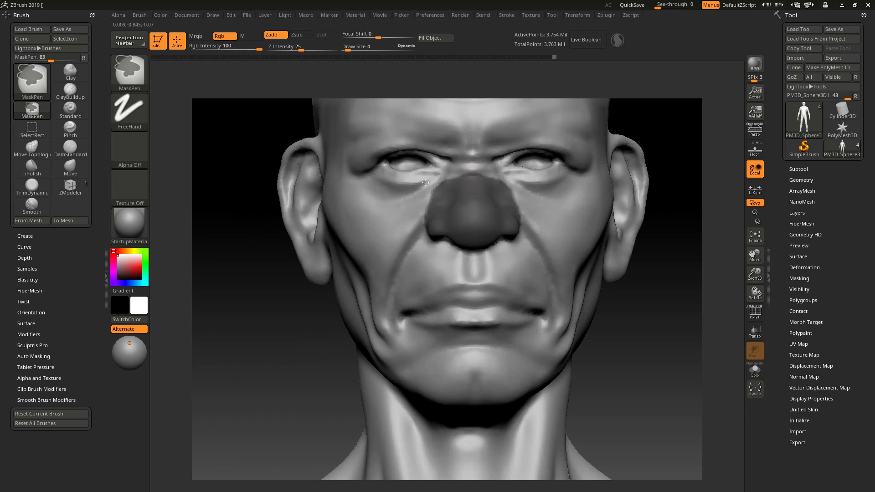
{"action": "mouse_move", "coordinate": [431, 182]}
{"action": "left_mouse_down", "text": "ctrl+alt"}
{"action": "mouse_move", "coordinate": [506, 176]}
{"action": "mouse_move", "coordinate": [463, 178]}
{"action": "left_mouse_up", "text": "ctrl+alt"}
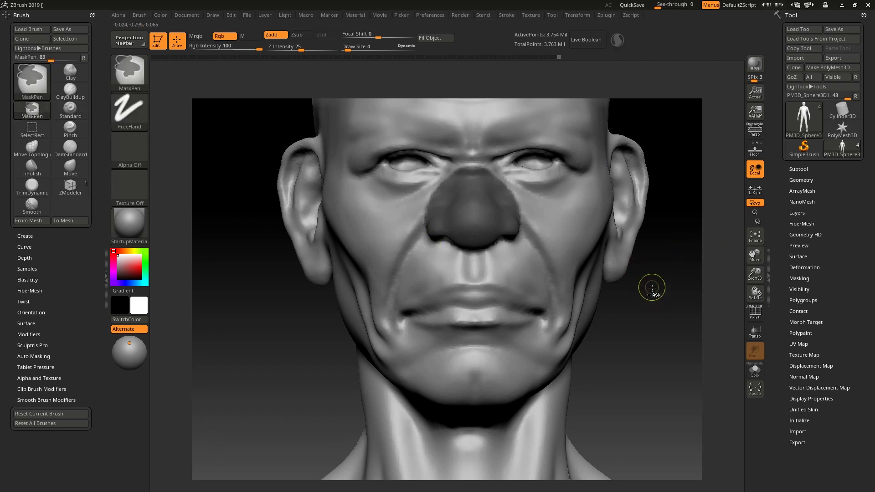
- Turn the masked nose into its own polygroup and check its borders from below using the polyframe display
{"action": "left_click_drag", "start_coordinate": [646, 286], "coordinate": [647, 287], "text": "ctrl"}
{"action": "left_click_drag", "start_coordinate": [755, 293], "coordinate": [761, 297]}
{"action": "left_click", "coordinate": [755, 313]}
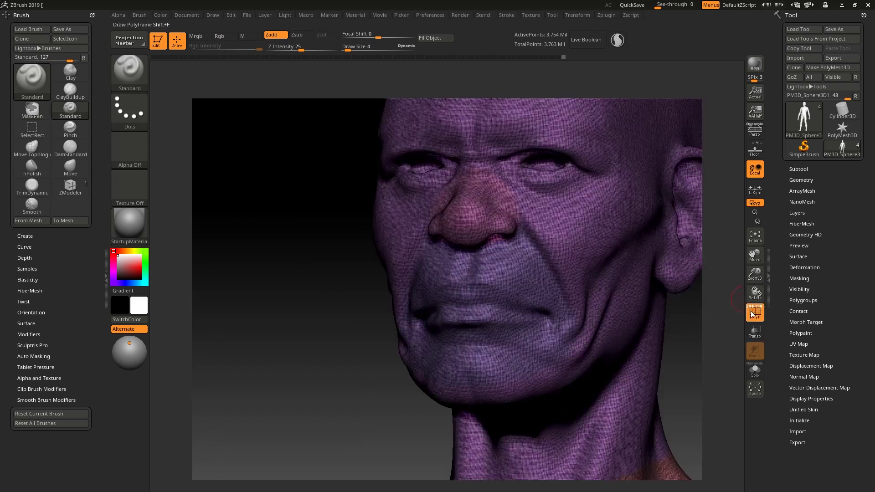
{"action": "left_click_drag", "start_coordinate": [696, 314], "coordinate": [672, 300]}
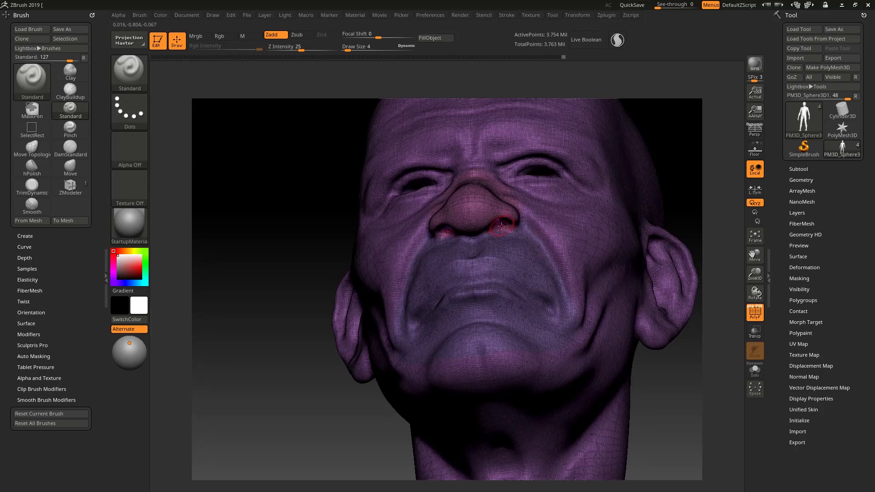
{"action": "left_click", "coordinate": [755, 315]}
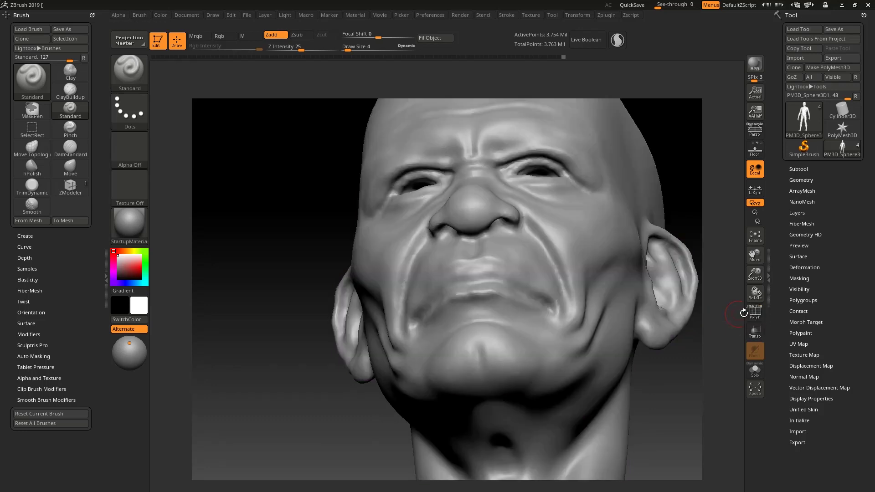
- Undo the nose's grouping to restore its mask, correct the nostril edge, regroup the nose and check it with the polyframe display
{"action": "key", "text": "ctrl"}
{"action": "key", "text": "ctrl+z"}
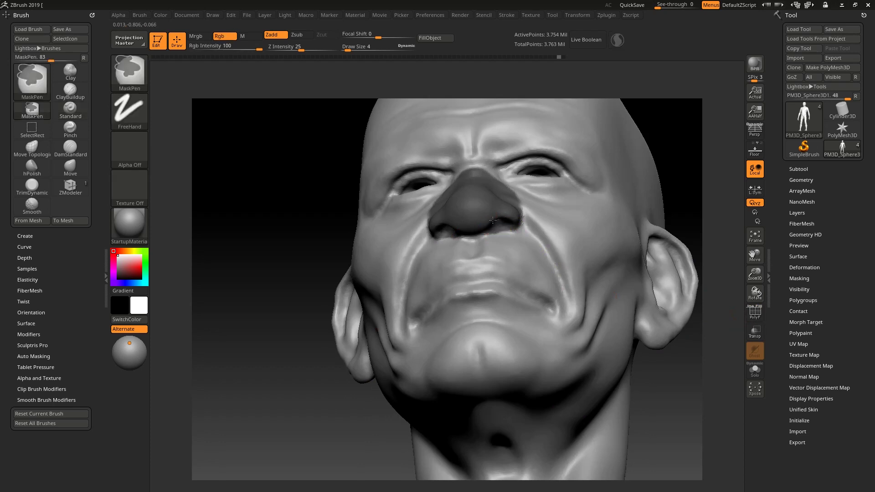
{"action": "mouse_move", "coordinate": [264, 280]}
{"action": "left_mouse_down"}
{"action": "mouse_move", "coordinate": [279, 239]}
{"action": "mouse_move", "coordinate": [271, 256]}
{"action": "mouse_move", "coordinate": [278, 311]}
{"action": "left_mouse_up"}
{"action": "key", "text": "ctrl"}
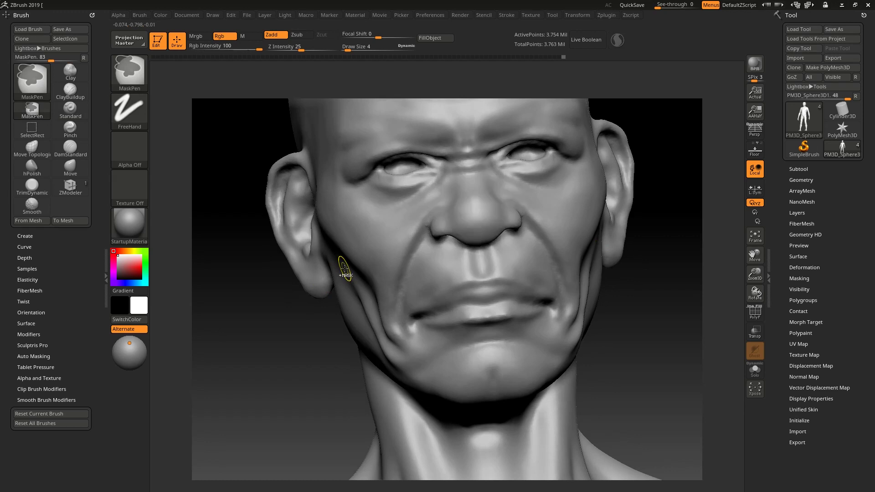
{"action": "left_click", "coordinate": [754, 313]}
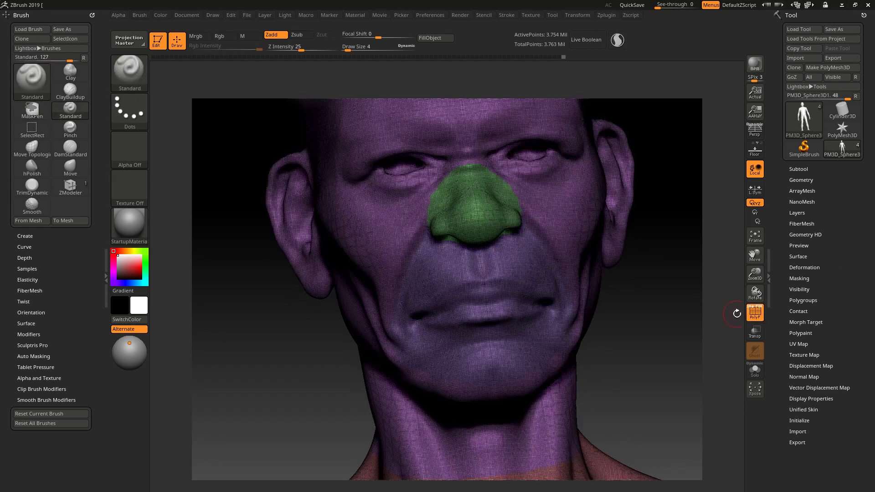
{"action": "left_click_drag", "start_coordinate": [640, 295], "coordinate": [655, 283]}
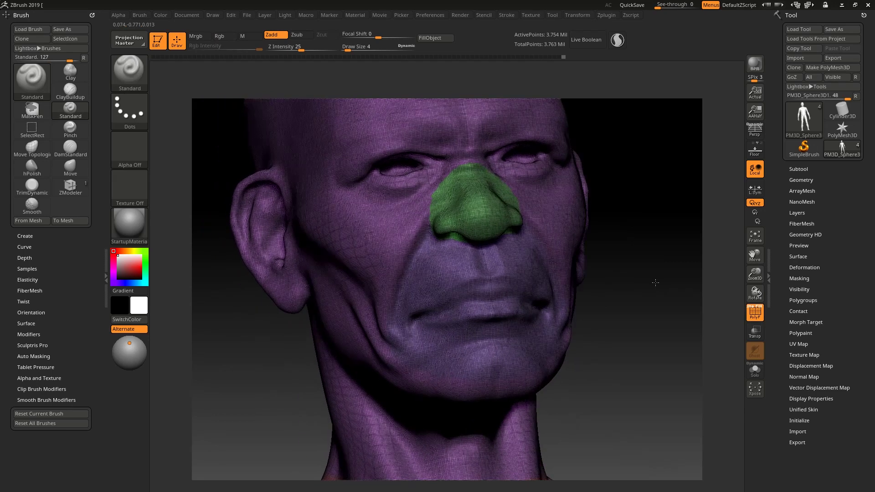
{"action": "left_click", "coordinate": [755, 313]}
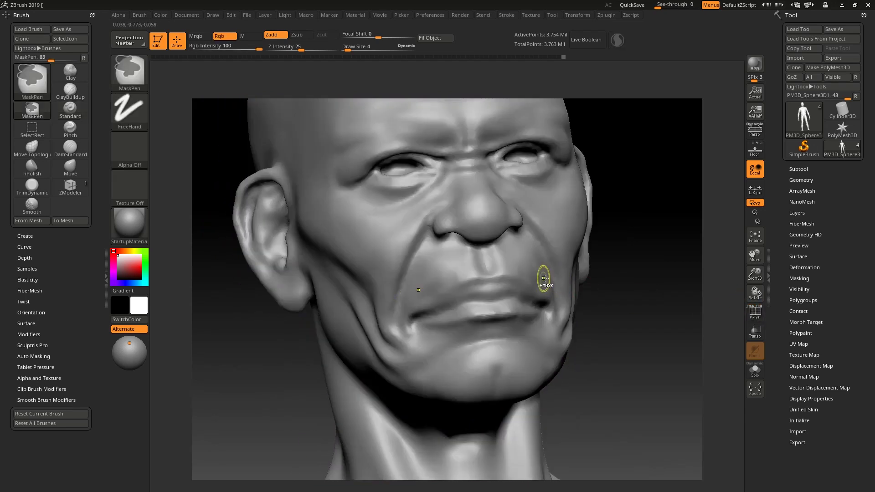
- Touch up the nose mask around both nostril wings with draw size 4 and turn it into a polygroup again
{"action": "left_click", "coordinate": [462, 232], "text": "ctrl"}
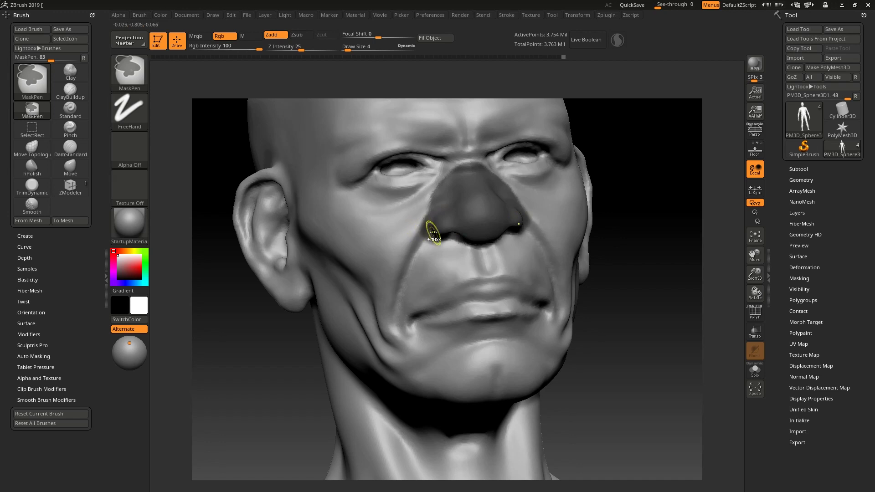
{"action": "left_click", "coordinate": [444, 224], "text": "ctrl+alt"}
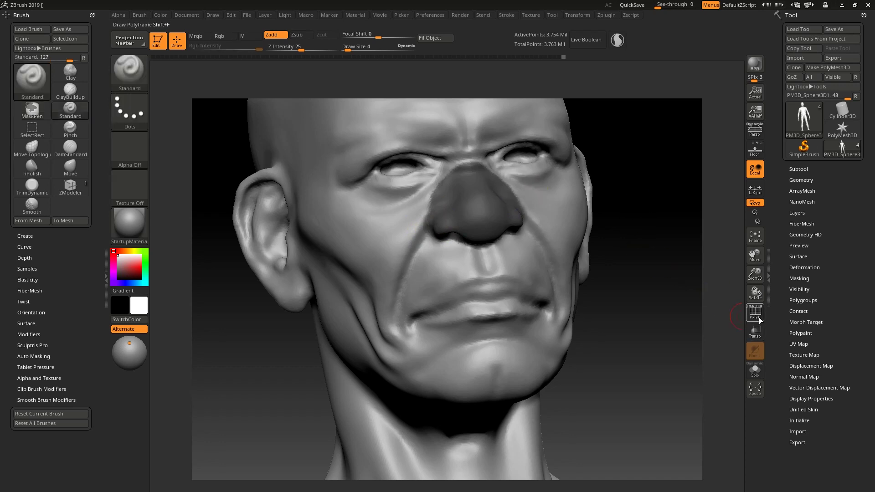
{"action": "key", "text": "ctrl+shift+a"}
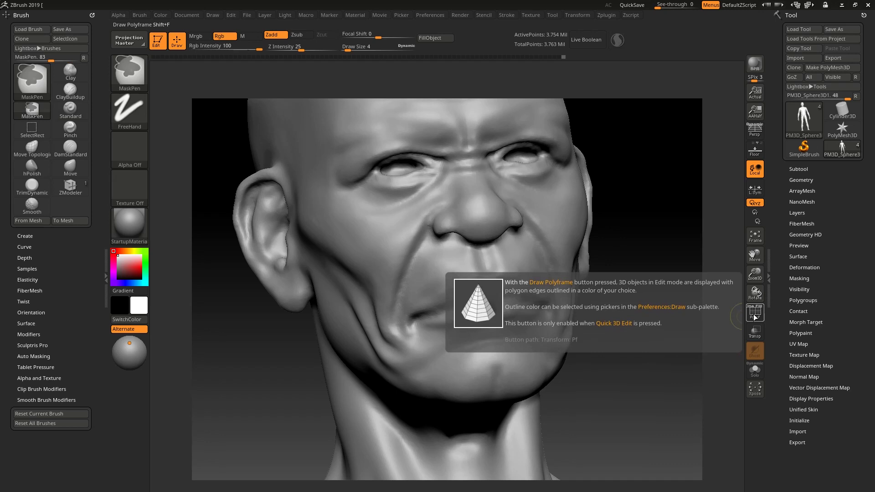
{"action": "left_click", "coordinate": [755, 315]}
{"action": "left_click_drag", "start_coordinate": [670, 303], "coordinate": [731, 318]}
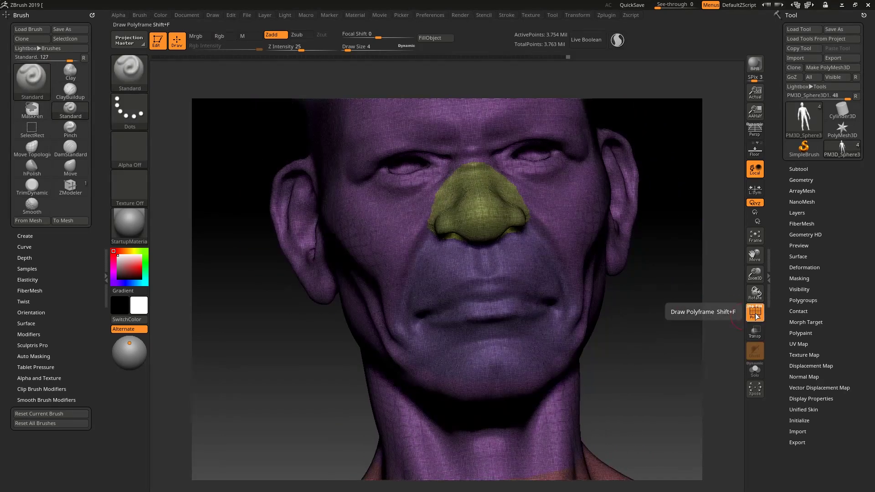
- Mask both eye sockets and the upper nose bridge between them with draw size 4, with the polyframe display off
{"action": "left_click", "coordinate": [755, 315]}
{"action": "mouse_move", "coordinate": [667, 293]}
{"action": "left_mouse_down", "text": "alt"}
{"action": "mouse_move", "coordinate": [660, 326]}
{"action": "mouse_move", "coordinate": [661, 316]}
{"action": "mouse_move", "coordinate": [685, 340]}
{"action": "mouse_move", "coordinate": [652, 440]}
{"action": "left_mouse_up", "text": "alt"}
{"action": "key", "text": "shift"}
{"action": "key", "text": "shift"}
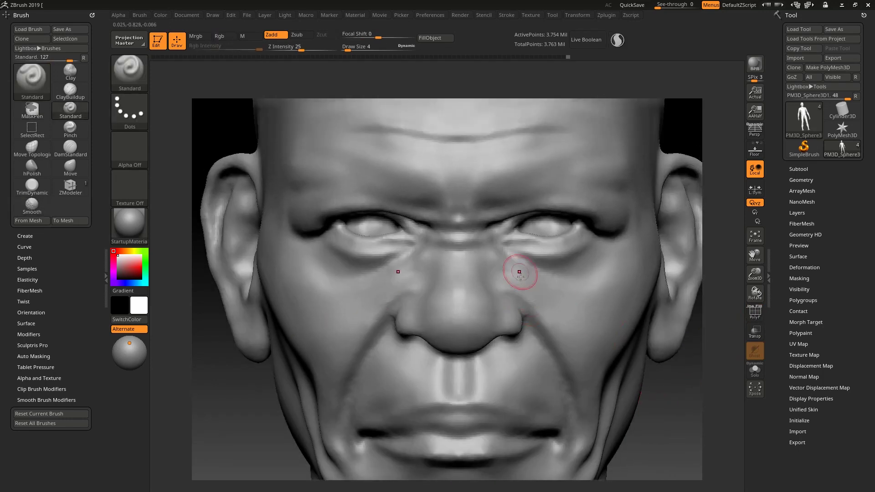
{"action": "mouse_move", "coordinate": [504, 222]}
{"action": "left_mouse_down", "text": "ctrl"}
{"action": "mouse_move", "coordinate": [570, 253]}
{"action": "mouse_move", "coordinate": [585, 246]}
{"action": "mouse_move", "coordinate": [561, 224]}
{"action": "mouse_move", "coordinate": [557, 237]}
{"action": "mouse_move", "coordinate": [479, 231]}
{"action": "mouse_move", "coordinate": [464, 215]}
{"action": "mouse_move", "coordinate": [552, 207]}
{"action": "mouse_move", "coordinate": [492, 215]}
{"action": "mouse_move", "coordinate": [606, 218]}
{"action": "mouse_move", "coordinate": [571, 197]}
{"action": "mouse_move", "coordinate": [482, 212]}
{"action": "left_mouse_up", "text": "ctrl"}
{"action": "mouse_move", "coordinate": [612, 222]}
{"action": "left_mouse_down", "text": "ctrl"}
{"action": "mouse_move", "coordinate": [622, 241]}
{"action": "mouse_move", "coordinate": [601, 255]}
{"action": "mouse_move", "coordinate": [554, 253]}
{"action": "mouse_move", "coordinate": [542, 271]}
{"action": "mouse_move", "coordinate": [488, 255]}
{"action": "mouse_move", "coordinate": [520, 267]}
{"action": "mouse_move", "coordinate": [619, 231]}
{"action": "left_mouse_up", "text": "ctrl"}
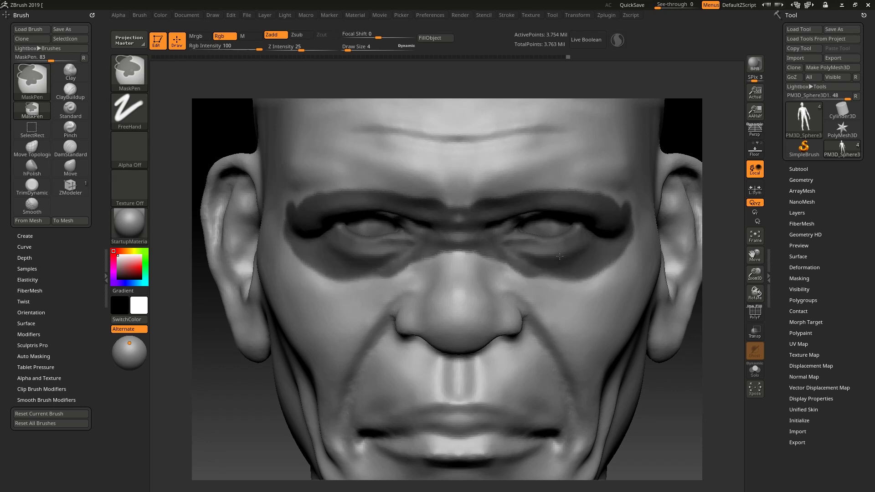
- Extend the eye mask up over the brows and round off its upper, outer and lower edges
{"action": "mouse_move", "coordinate": [513, 207]}
{"action": "left_mouse_down", "text": "ctrl"}
{"action": "mouse_move", "coordinate": [529, 187]}
{"action": "mouse_move", "coordinate": [510, 185]}
{"action": "mouse_move", "coordinate": [592, 182]}
{"action": "mouse_move", "coordinate": [618, 217]}
{"action": "mouse_move", "coordinate": [519, 182]}
{"action": "mouse_move", "coordinate": [556, 173]}
{"action": "mouse_move", "coordinate": [593, 187]}
{"action": "mouse_move", "coordinate": [465, 198]}
{"action": "left_mouse_up", "text": "ctrl"}
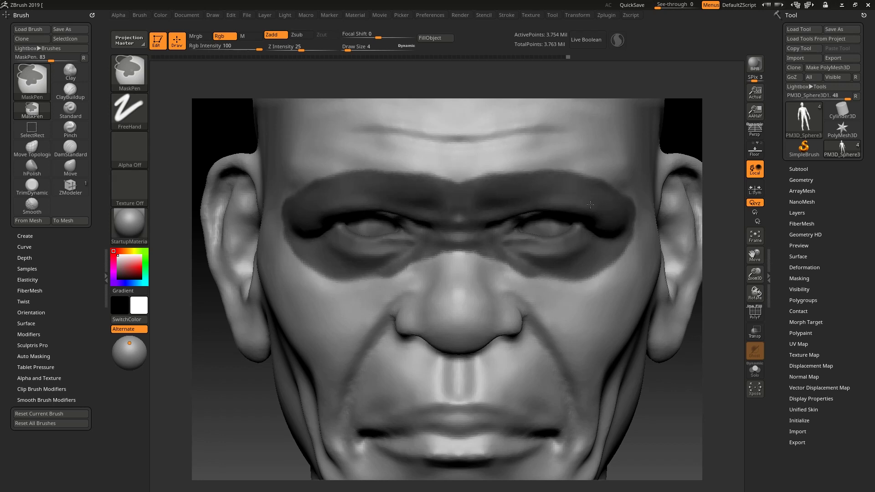
{"action": "mouse_move", "coordinate": [593, 191]}
{"action": "left_mouse_down", "text": "ctrl"}
{"action": "mouse_move", "coordinate": [619, 191]}
{"action": "mouse_move", "coordinate": [501, 171]}
{"action": "mouse_move", "coordinate": [472, 194]}
{"action": "left_mouse_up", "text": "ctrl"}
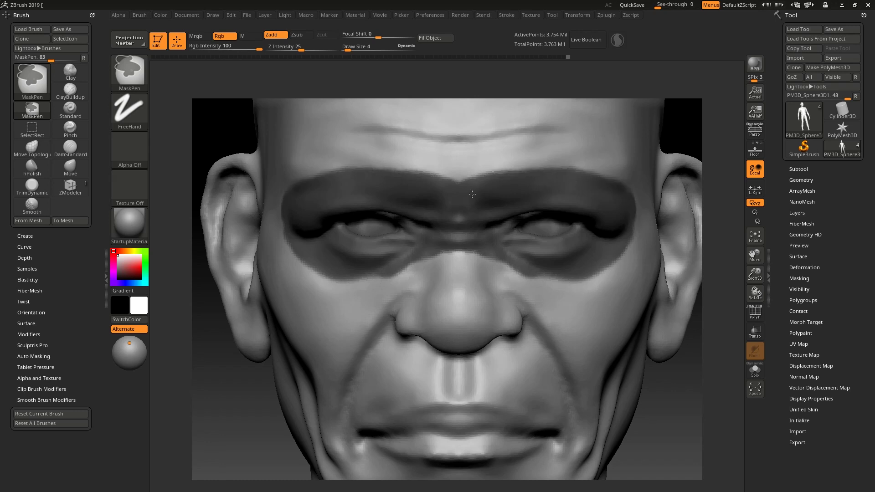
{"action": "left_click_drag", "start_coordinate": [616, 195], "coordinate": [542, 183], "text": "ctrl"}
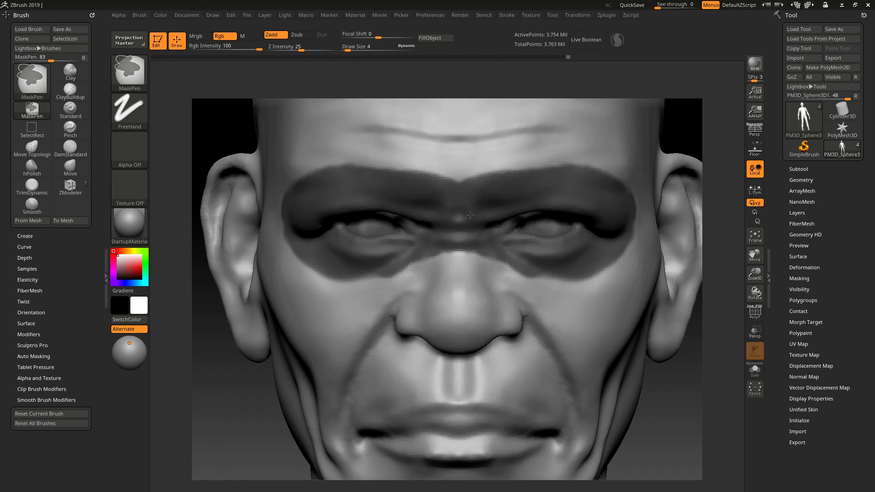
{"action": "mouse_move", "coordinate": [387, 276]}
{"action": "left_mouse_down", "text": "ctrl"}
{"action": "mouse_move", "coordinate": [315, 278]}
{"action": "mouse_move", "coordinate": [288, 240]}
{"action": "mouse_move", "coordinate": [286, 211]}
{"action": "mouse_move", "coordinate": [347, 179]}
{"action": "mouse_move", "coordinate": [367, 181]}
{"action": "left_mouse_up", "text": "ctrl"}
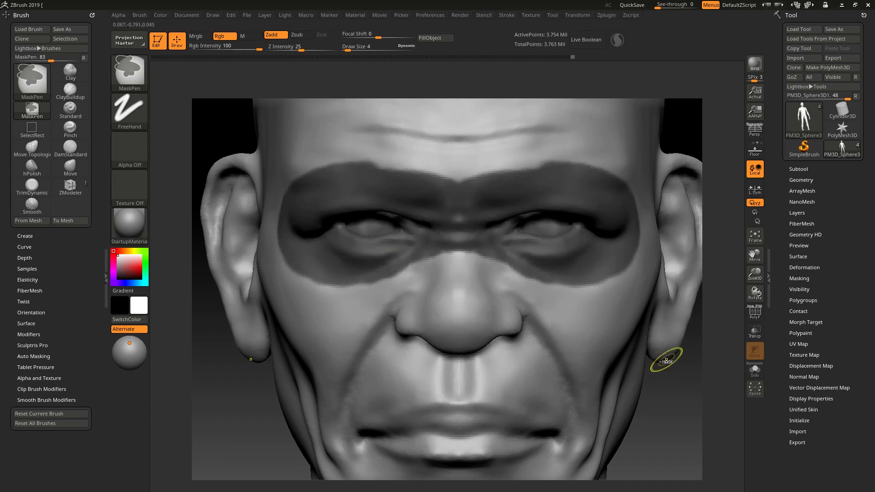
- Refine the border of the eye mask at the temples and cheekbones from front and side views
{"action": "mouse_move", "coordinate": [677, 412]}
{"action": "left_mouse_down", "text": "alt"}
{"action": "mouse_move", "coordinate": [651, 397]}
{"action": "mouse_move", "coordinate": [531, 228]}
{"action": "left_mouse_up", "text": "alt"}
{"action": "mouse_move", "coordinate": [504, 199]}
{"action": "left_mouse_down", "text": "ctrl"}
{"action": "mouse_move", "coordinate": [480, 202]}
{"action": "mouse_move", "coordinate": [528, 196]}
{"action": "mouse_move", "coordinate": [553, 227]}
{"action": "left_mouse_up", "text": "ctrl"}
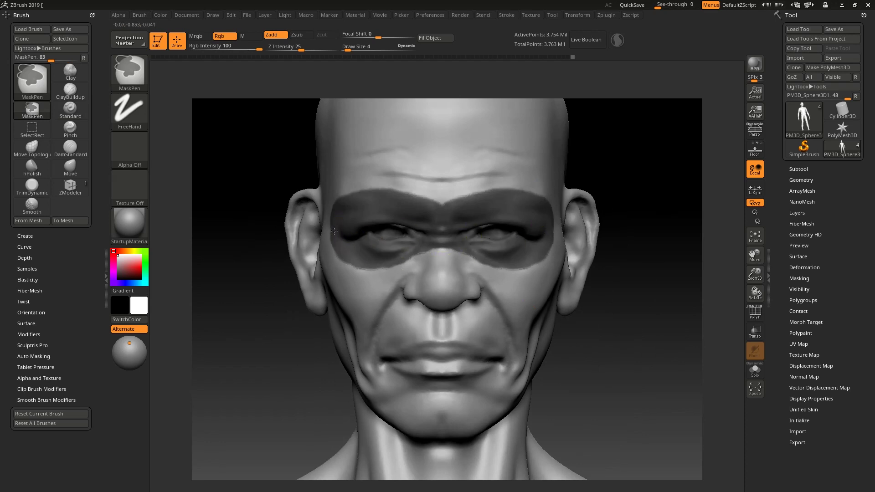
{"action": "mouse_move", "coordinate": [608, 356]}
{"action": "left_mouse_down", "text": "alt"}
{"action": "mouse_move", "coordinate": [595, 330]}
{"action": "mouse_move", "coordinate": [549, 339]}
{"action": "mouse_move", "coordinate": [541, 362]}
{"action": "mouse_move", "coordinate": [573, 361]}
{"action": "left_mouse_up", "text": "alt"}
{"action": "left_click_drag", "start_coordinate": [471, 251], "coordinate": [476, 259], "text": "ctrl"}
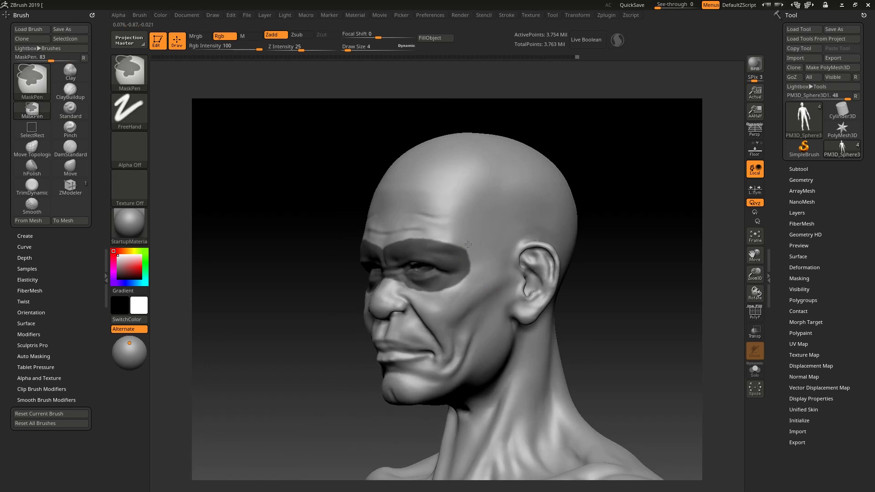
{"action": "left_click_drag", "start_coordinate": [611, 321], "coordinate": [629, 319]}
{"action": "left_click_drag", "start_coordinate": [551, 350], "coordinate": [576, 353]}
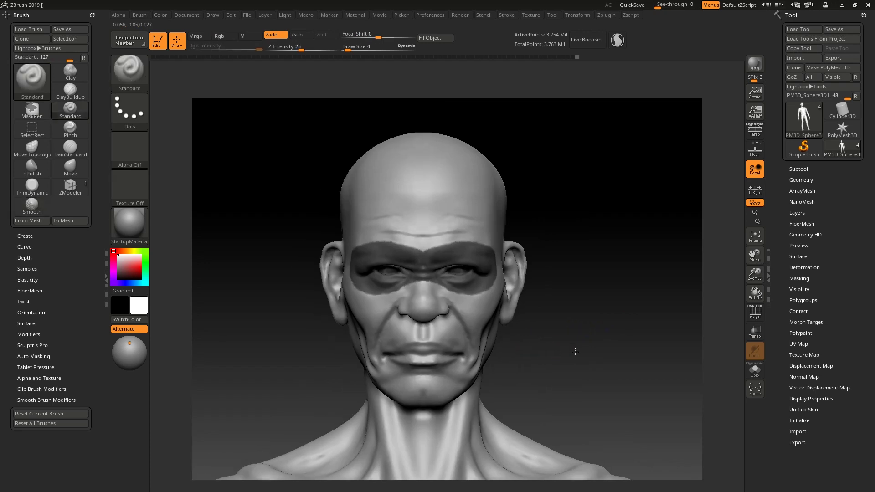
{"action": "left_click_drag", "start_coordinate": [413, 277], "coordinate": [382, 292], "text": "ctrl"}
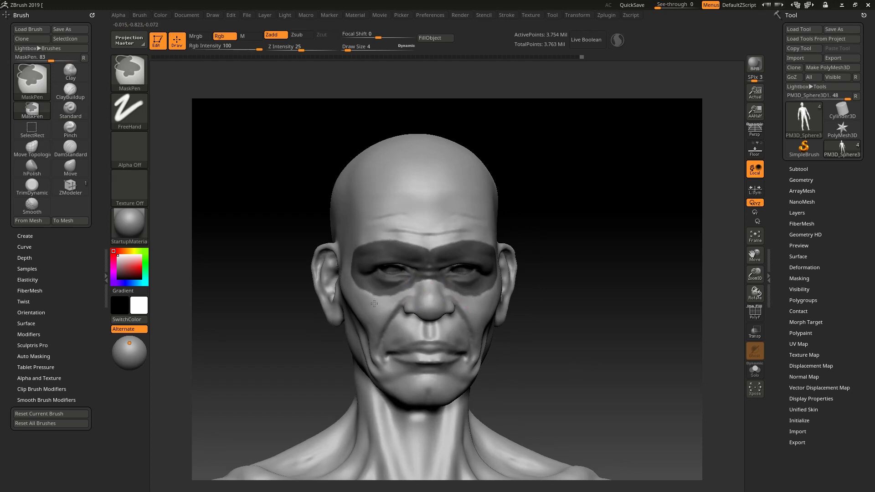
- Turn the masked eye region into its own polygroup and check it with the polyframe display
{"action": "mouse_move", "coordinate": [541, 324]}
{"action": "left_mouse_down", "text": "shift"}
{"action": "mouse_move", "coordinate": [575, 317]}
{"action": "mouse_move", "coordinate": [570, 338]}
{"action": "mouse_move", "coordinate": [594, 330]}
{"action": "mouse_move", "coordinate": [607, 342]}
{"action": "mouse_move", "coordinate": [600, 354]}
{"action": "mouse_move", "coordinate": [575, 337]}
{"action": "mouse_move", "coordinate": [638, 338]}
{"action": "mouse_move", "coordinate": [524, 273]}
{"action": "left_mouse_up", "text": "shift"}
{"action": "left_click", "coordinate": [755, 312]}
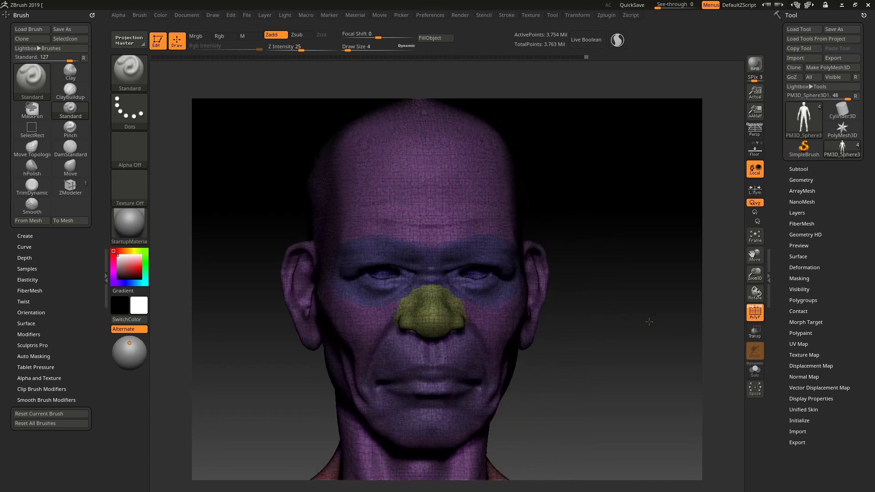
{"action": "left_click_drag", "start_coordinate": [602, 285], "coordinate": [631, 307], "text": "alt"}
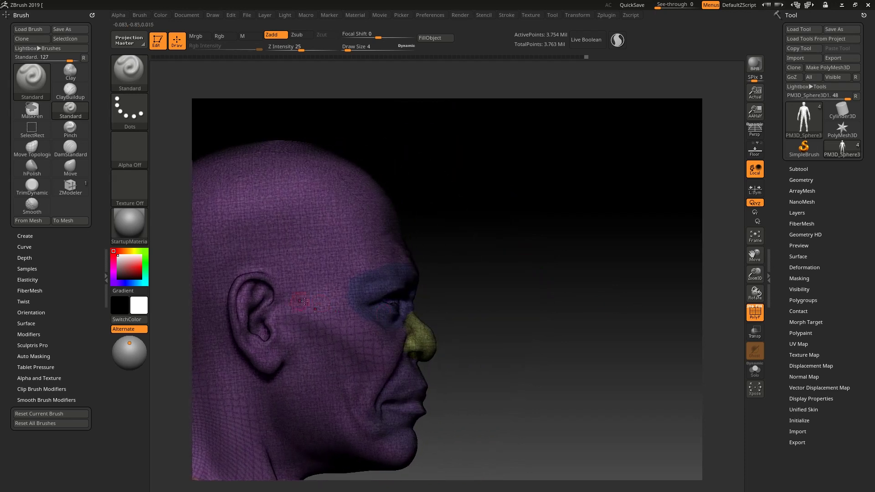
- Mask the outer face of the ear with draw size 9, with the polyframe display off
{"action": "left_click", "coordinate": [751, 315]}
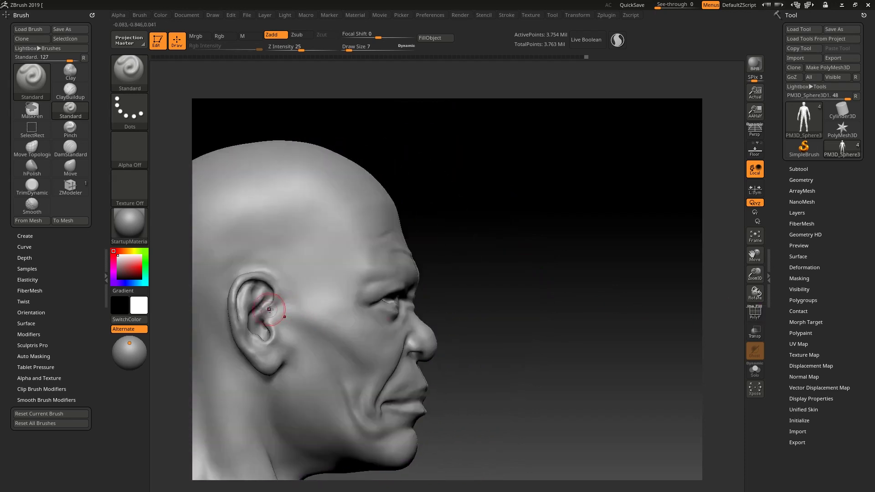
{"action": "key", "text": "ctrl"}
{"action": "mouse_move", "coordinate": [263, 302]}
{"action": "left_mouse_down", "text": "ctrl"}
{"action": "mouse_move", "coordinate": [242, 310]}
{"action": "mouse_move", "coordinate": [269, 360]}
{"action": "mouse_move", "coordinate": [278, 291]}
{"action": "mouse_move", "coordinate": [234, 291]}
{"action": "mouse_move", "coordinate": [263, 360]}
{"action": "left_mouse_up", "text": "ctrl"}
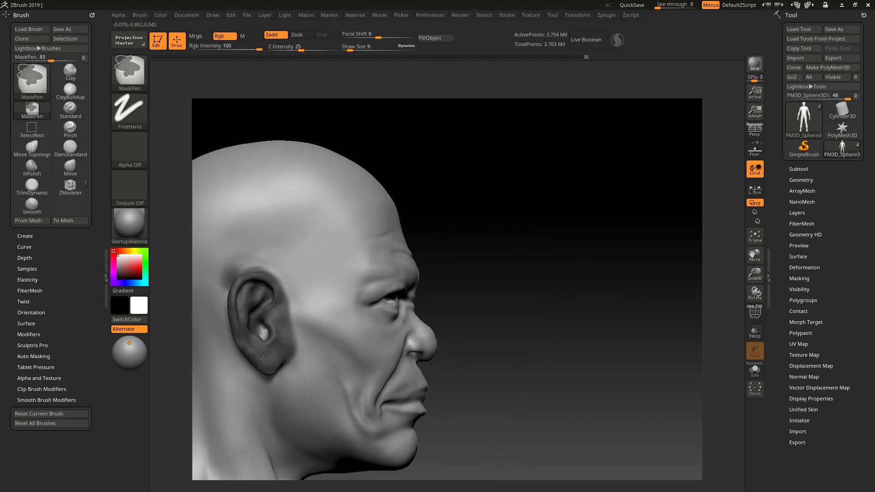
{"action": "left_click_drag", "start_coordinate": [236, 304], "coordinate": [268, 331], "text": "ctrl"}
- Extend the ear mask over the back of the ear and onto the skin directly behind it
{"action": "left_click_drag", "start_coordinate": [482, 273], "coordinate": [504, 270]}
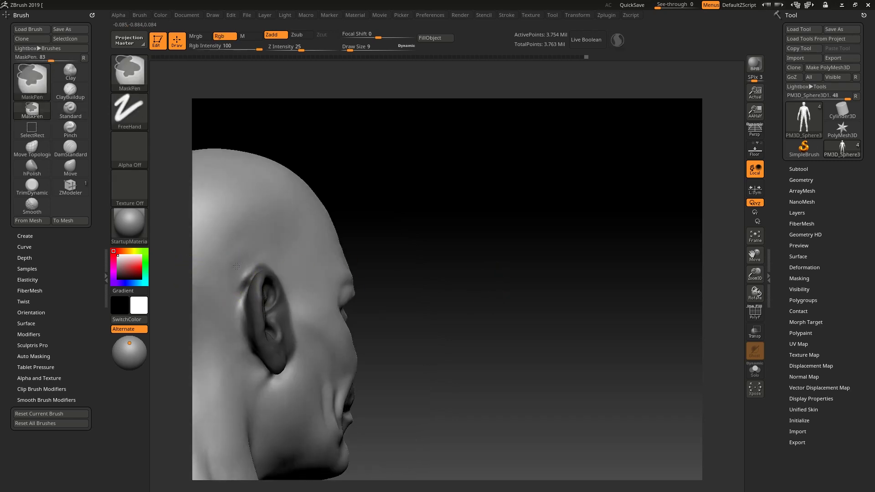
{"action": "left_click_drag", "start_coordinate": [440, 283], "coordinate": [449, 273]}
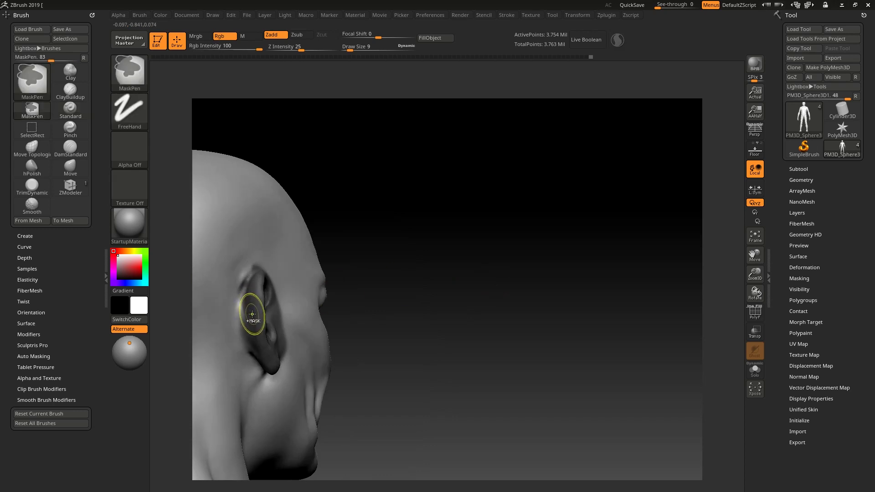
{"action": "left_click_drag", "start_coordinate": [250, 301], "coordinate": [246, 305], "text": "ctrl"}
{"action": "mouse_move", "coordinate": [259, 273]}
{"action": "left_mouse_down", "text": "ctrl"}
{"action": "mouse_move", "coordinate": [234, 291]}
{"action": "mouse_move", "coordinate": [242, 341]}
{"action": "mouse_move", "coordinate": [254, 352]}
{"action": "left_mouse_up", "text": "ctrl"}
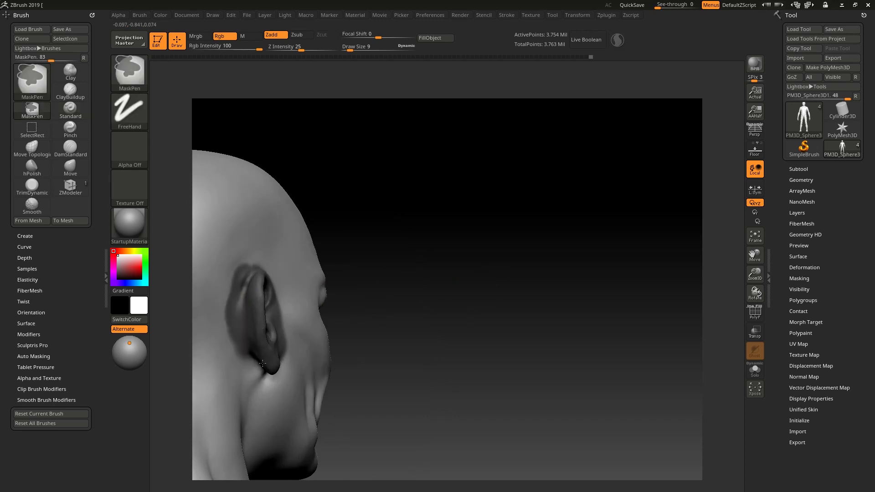
{"action": "left_click_drag", "start_coordinate": [250, 288], "coordinate": [254, 273], "text": "ctrl"}
- Mask around the earlobe and trim the mask's border above, behind and in front of the ear
{"action": "mouse_move", "coordinate": [398, 306]}
{"action": "left_mouse_down"}
{"action": "mouse_move", "coordinate": [414, 246]}
{"action": "mouse_move", "coordinate": [409, 262]}
{"action": "mouse_move", "coordinate": [260, 368]}
{"action": "mouse_move", "coordinate": [268, 372]}
{"action": "mouse_move", "coordinate": [230, 332]}
{"action": "mouse_move", "coordinate": [254, 296]}
{"action": "mouse_move", "coordinate": [282, 358]}
{"action": "mouse_move", "coordinate": [269, 381]}
{"action": "left_mouse_up"}
{"action": "mouse_move", "coordinate": [436, 305]}
{"action": "left_mouse_down"}
{"action": "mouse_move", "coordinate": [467, 314]}
{"action": "mouse_move", "coordinate": [445, 328]}
{"action": "left_mouse_up"}
{"action": "left_click_drag", "start_coordinate": [284, 370], "coordinate": [279, 372], "text": "ctrl"}
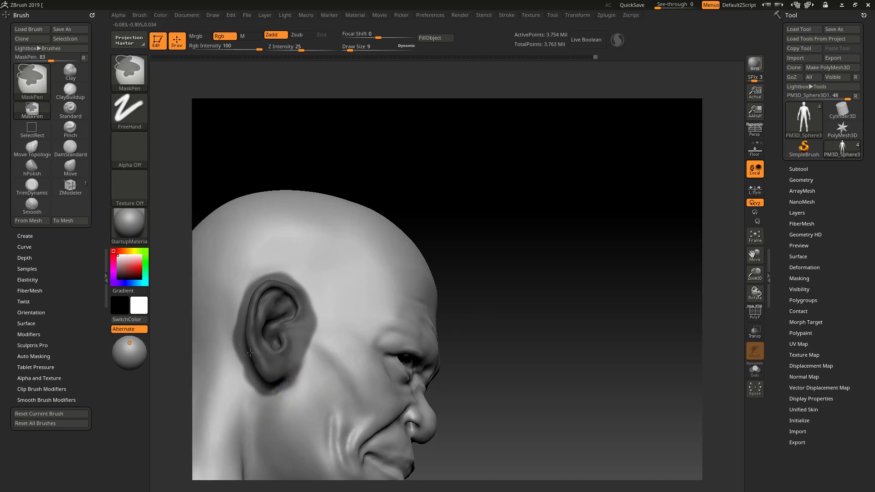
{"action": "mouse_move", "coordinate": [247, 314]}
{"action": "left_mouse_down", "text": "ctrl"}
{"action": "mouse_move", "coordinate": [238, 345]}
{"action": "mouse_move", "coordinate": [217, 311]}
{"action": "left_mouse_up", "text": "ctrl"}
{"action": "mouse_move", "coordinate": [227, 298]}
{"action": "left_mouse_down", "text": "ctrl+alt"}
{"action": "mouse_move", "coordinate": [245, 273]}
{"action": "mouse_move", "coordinate": [285, 257]}
{"action": "left_mouse_up", "text": "ctrl+alt"}
{"action": "left_click_drag", "start_coordinate": [341, 300], "coordinate": [283, 261], "text": "ctrl+alt"}
{"action": "left_click_drag", "start_coordinate": [534, 279], "coordinate": [529, 214]}
{"action": "left_click_drag", "start_coordinate": [298, 303], "coordinate": [291, 294], "text": "ctrl"}
- Turn the masked ears into their own polygroup and check them from the side with the polyframe display
{"action": "mouse_move", "coordinate": [462, 282]}
{"action": "left_mouse_down"}
{"action": "mouse_move", "coordinate": [525, 324]}
{"action": "mouse_move", "coordinate": [529, 293]}
{"action": "mouse_move", "coordinate": [545, 305]}
{"action": "mouse_move", "coordinate": [540, 314]}
{"action": "mouse_move", "coordinate": [520, 280]}
{"action": "mouse_move", "coordinate": [539, 307]}
{"action": "left_mouse_up"}
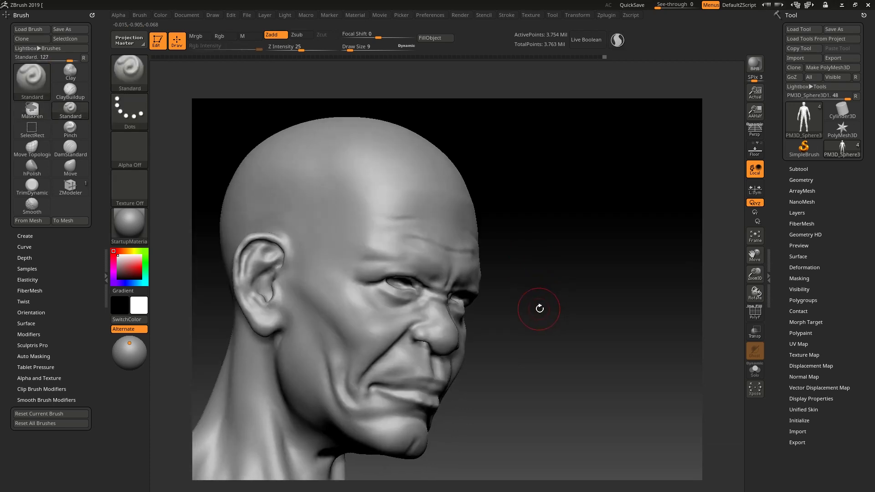
{"action": "left_click", "coordinate": [754, 318]}
{"action": "mouse_move", "coordinate": [595, 312]}
{"action": "left_mouse_down"}
{"action": "mouse_move", "coordinate": [514, 307]}
{"action": "mouse_move", "coordinate": [518, 318]}
{"action": "mouse_move", "coordinate": [510, 315]}
{"action": "mouse_move", "coordinate": [533, 306]}
{"action": "mouse_move", "coordinate": [530, 294]}
{"action": "mouse_move", "coordinate": [520, 314]}
{"action": "mouse_move", "coordinate": [527, 316]}
{"action": "mouse_move", "coordinate": [393, 313]}
{"action": "left_mouse_up"}
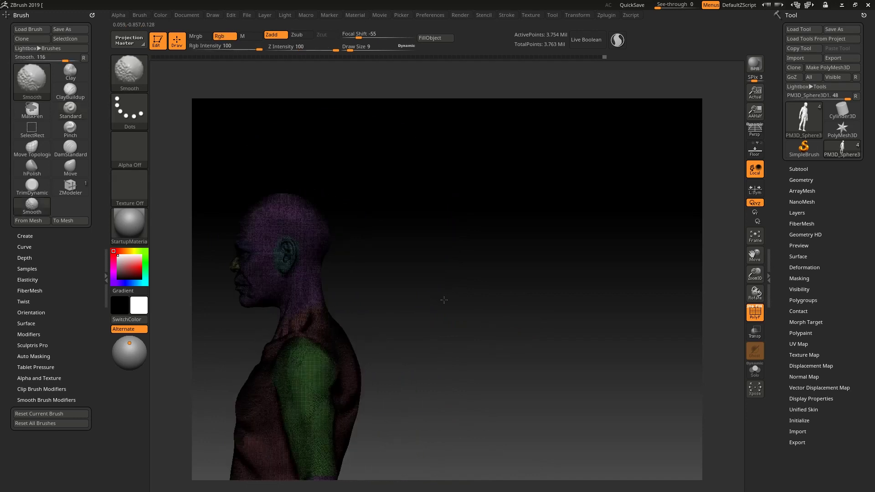
{"action": "left_click_drag", "start_coordinate": [465, 307], "coordinate": [682, 306]}
{"action": "left_click", "coordinate": [755, 314]}
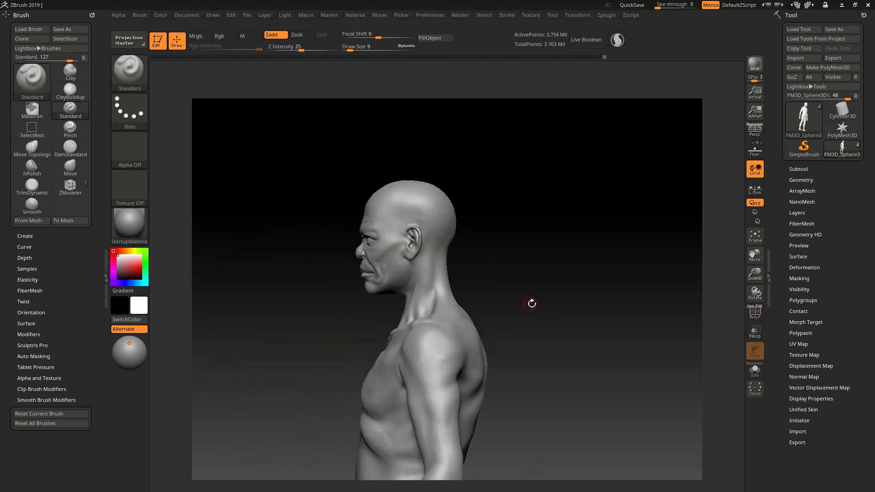
- Show the polygroup colours without wireframe lines and examine the grouping of the full body, head and torso
{"action": "left_click_drag", "start_coordinate": [527, 303], "coordinate": [401, 303]}
{"action": "left_click", "coordinate": [755, 313]}
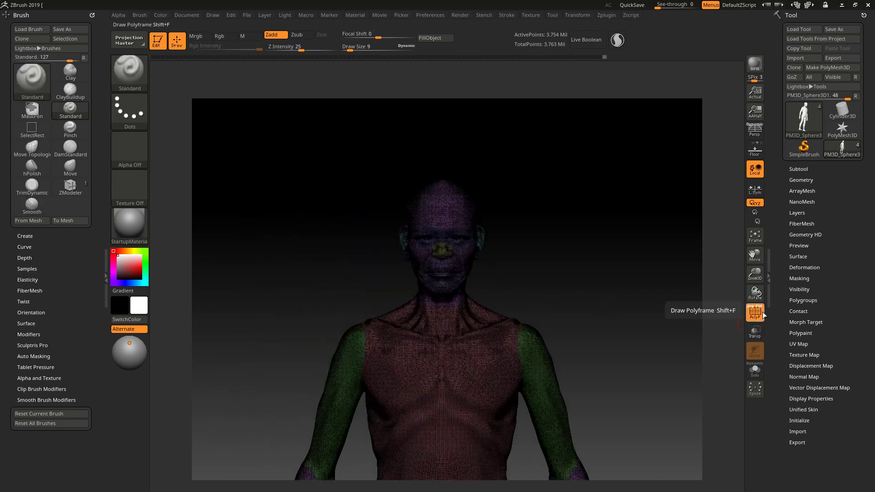
{"action": "left_click_drag", "start_coordinate": [593, 310], "coordinate": [520, 214], "text": "alt"}
{"action": "mouse_move", "coordinate": [522, 349]}
{"action": "left_mouse_down"}
{"action": "mouse_move", "coordinate": [538, 363]}
{"action": "mouse_move", "coordinate": [519, 361]}
{"action": "left_mouse_up"}
{"action": "left_click_drag", "start_coordinate": [515, 324], "coordinate": [466, 295], "text": "shift"}
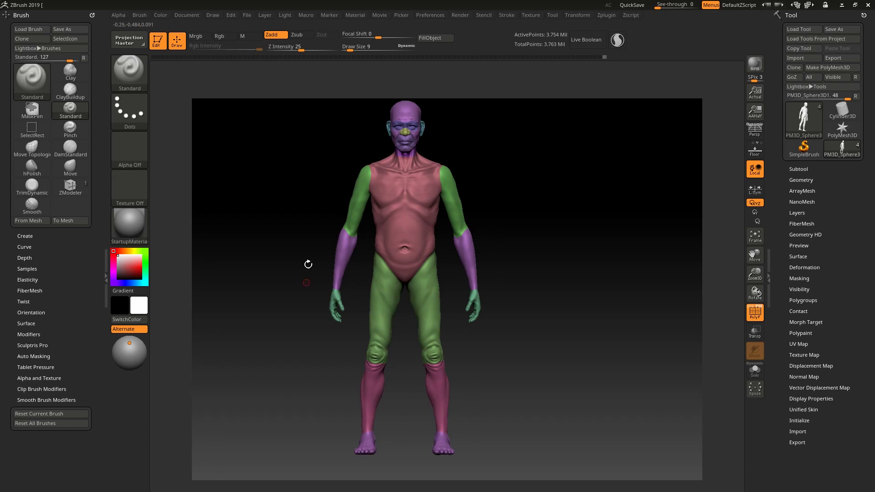
{"action": "left_click_drag", "start_coordinate": [505, 169], "coordinate": [454, 143], "text": "alt"}
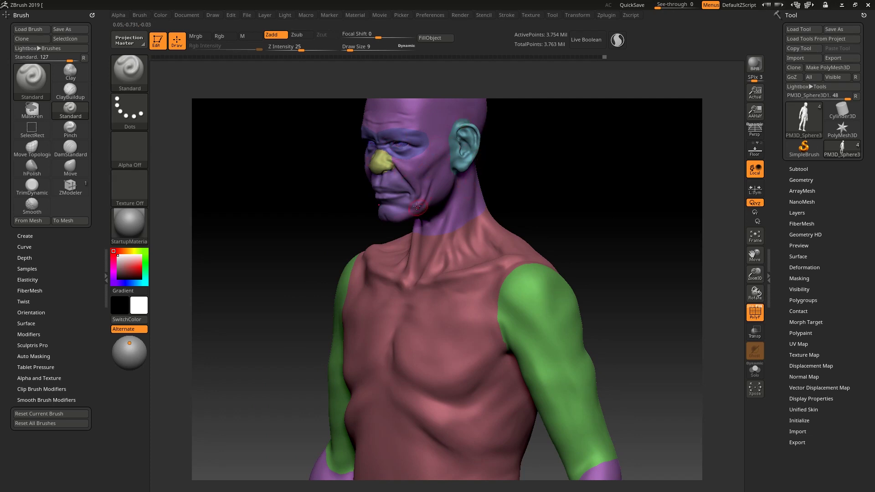
{"action": "left_click_drag", "start_coordinate": [601, 209], "coordinate": [613, 201], "text": "shift"}
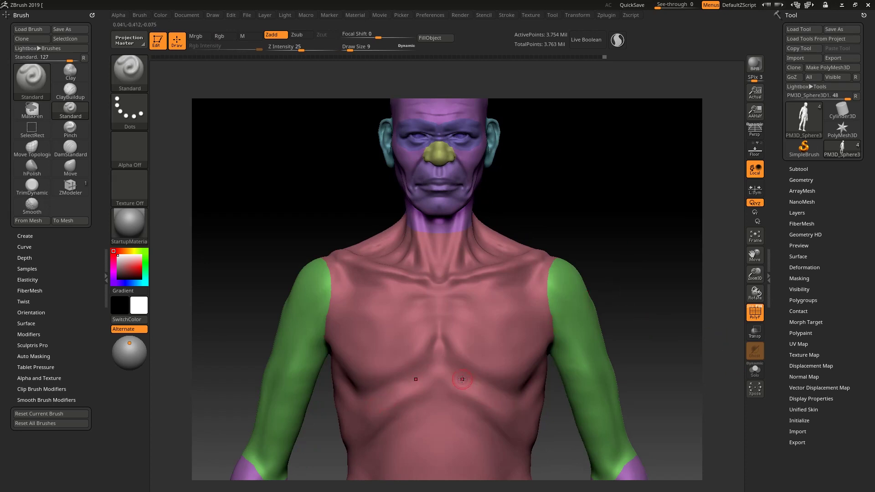
- Choose the ZRemesherGuides brush and draw a symmetrical guide curve from the side of the nose around the mouth to the chin
{"action": "key", "text": "b"}
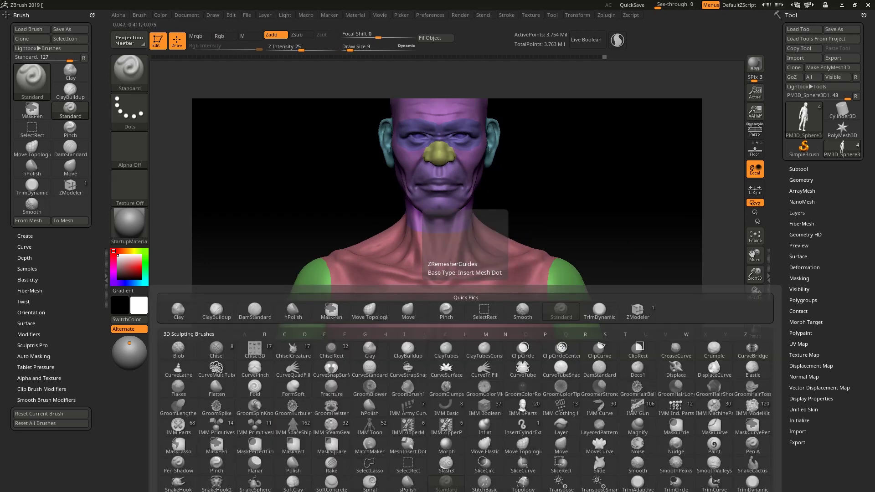
{"action": "left_click", "coordinate": [410, 491]}
{"action": "left_click_drag", "start_coordinate": [492, 179], "coordinate": [483, 178]}
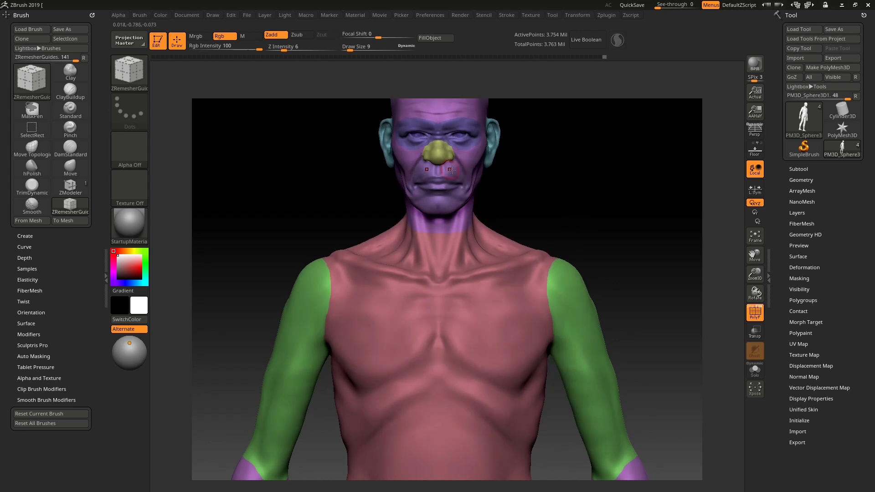
{"action": "right_click_drag", "start_coordinate": [454, 171], "coordinate": [450, 150], "text": "ctrl"}
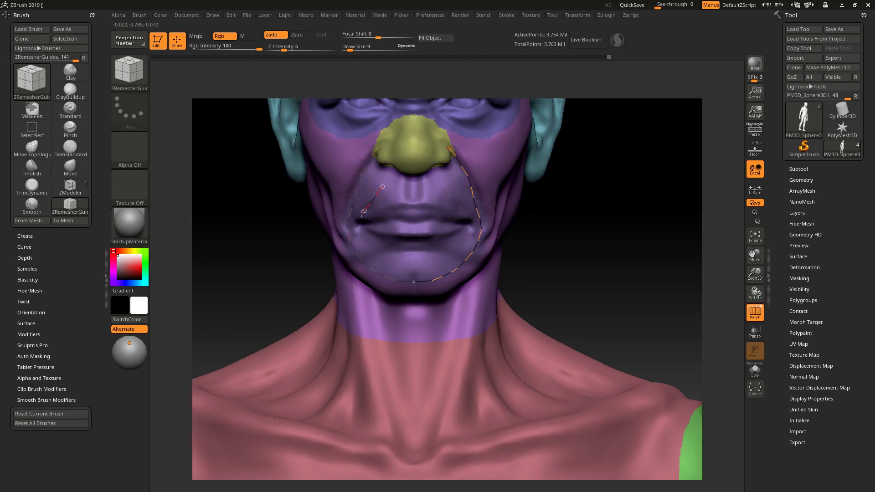
- Undo the stray lip stroke and draw a closed guide loop around the outer edge of both lips
{"action": "left_click_drag", "start_coordinate": [395, 241], "coordinate": [414, 242]}
{"action": "key", "text": "ctrl+z"}
{"action": "scroll", "coordinate": [362, 214], "scroll_direction": "up", "scroll_amount": 5}
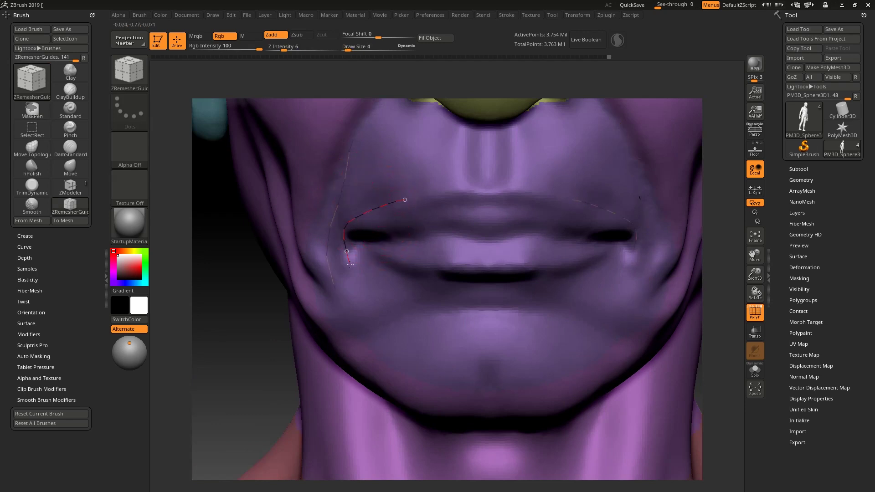
{"action": "left_click_drag", "start_coordinate": [525, 298], "coordinate": [526, 298]}
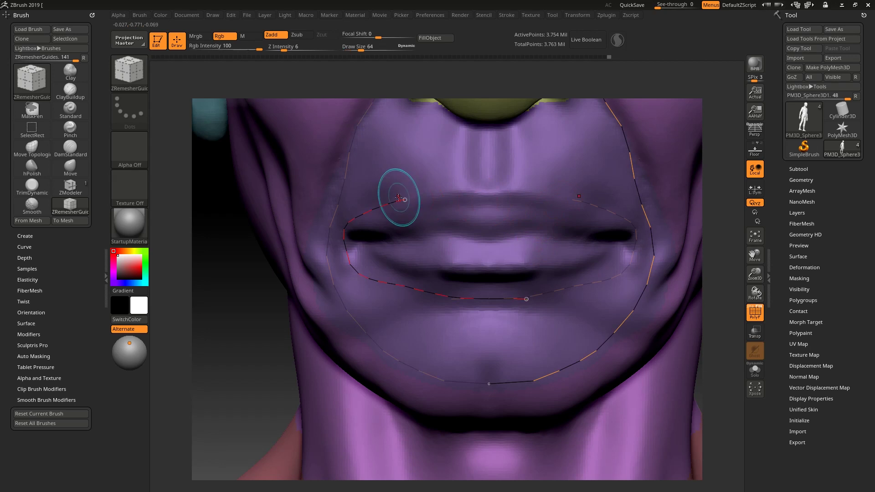
{"action": "left_click_drag", "start_coordinate": [475, 189], "coordinate": [538, 195]}
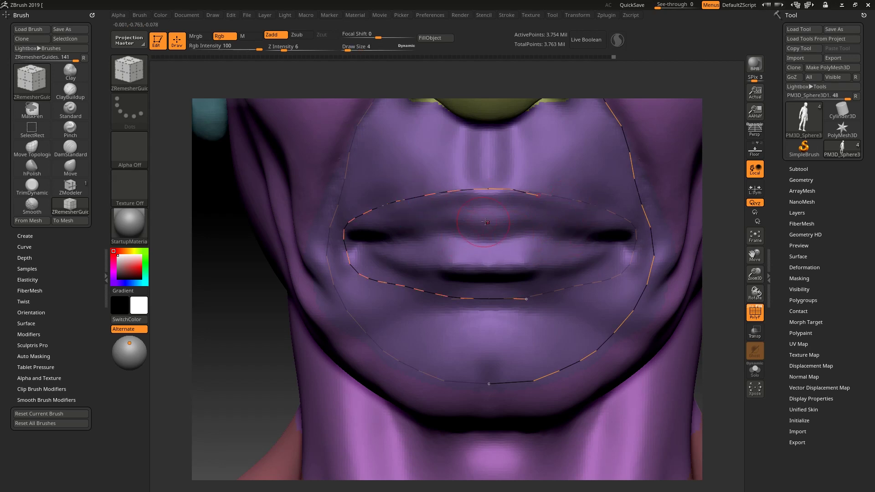
- Try to draw a guide loop around the eye, following the lids inside the eye polygroup
{"action": "left_click_drag", "start_coordinate": [716, 250], "coordinate": [359, 259], "text": "alt"}
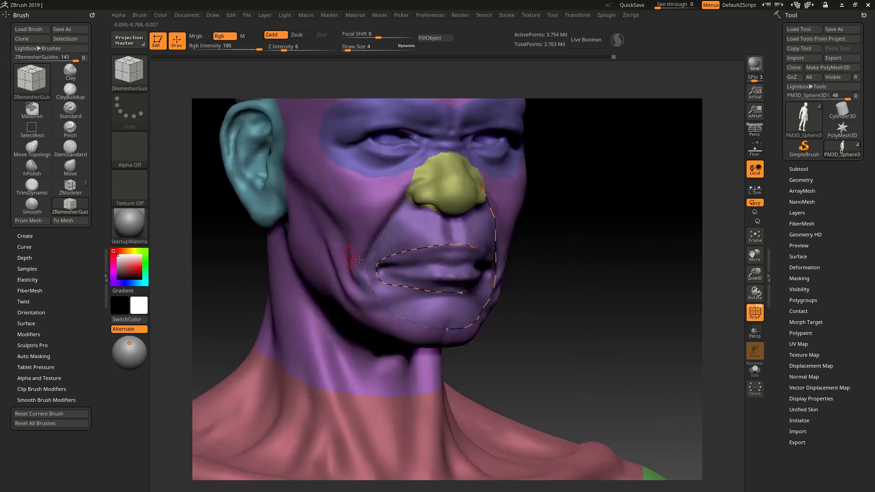
{"action": "left_click_drag", "start_coordinate": [611, 256], "coordinate": [716, 255]}
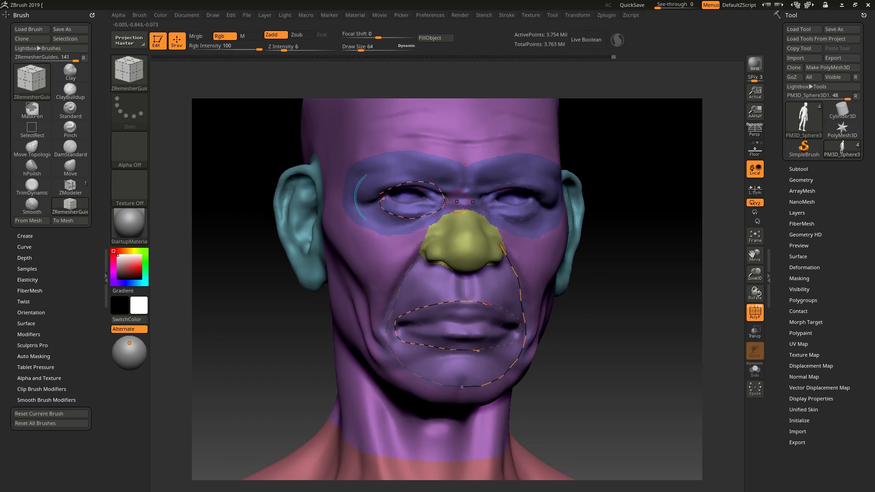
{"action": "mouse_move", "coordinate": [654, 222]}
{"action": "left_mouse_down"}
{"action": "mouse_move", "coordinate": [663, 224]}
{"action": "mouse_move", "coordinate": [650, 212]}
{"action": "left_mouse_up"}
{"action": "key", "text": "ctrl"}
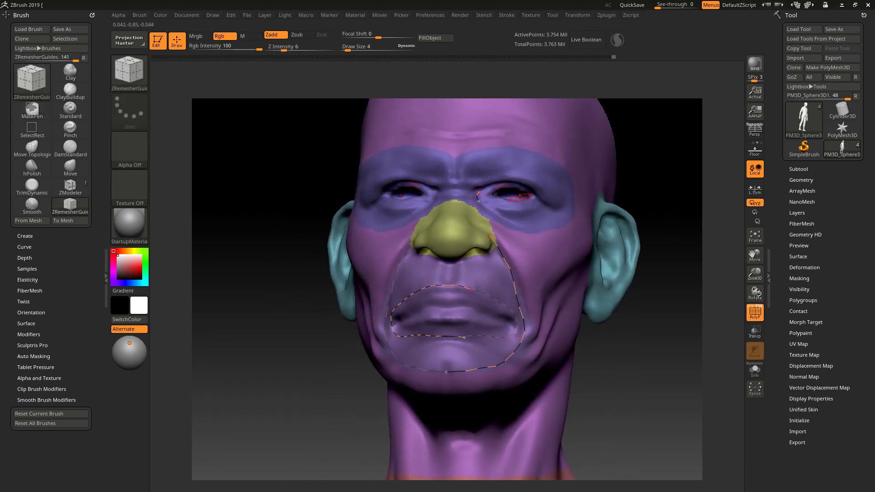
{"action": "left_click_drag", "start_coordinate": [691, 190], "coordinate": [629, 187]}
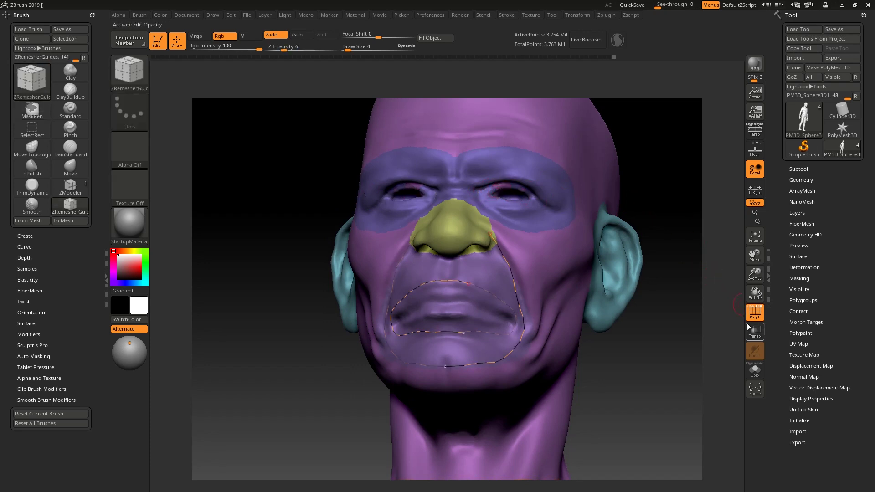
- Hide the polygroup colours, mask the eye sockets and the area between them, and show the colours again
{"action": "left_click", "coordinate": [756, 313]}
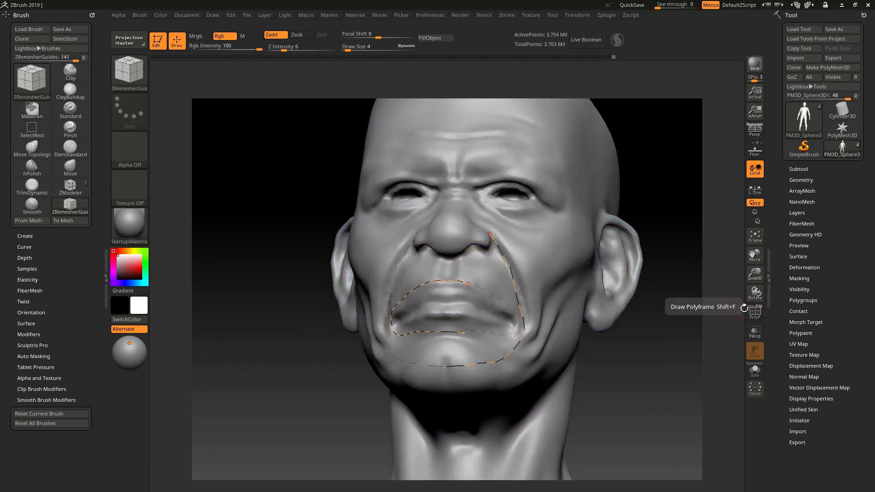
{"action": "key", "text": "ctrl"}
{"action": "mouse_move", "coordinate": [489, 195]}
{"action": "left_mouse_down", "text": "ctrl"}
{"action": "mouse_move", "coordinate": [512, 184]}
{"action": "mouse_move", "coordinate": [538, 191]}
{"action": "mouse_move", "coordinate": [475, 182]}
{"action": "mouse_move", "coordinate": [520, 176]}
{"action": "mouse_move", "coordinate": [533, 192]}
{"action": "mouse_move", "coordinate": [474, 196]}
{"action": "mouse_move", "coordinate": [546, 211]}
{"action": "mouse_move", "coordinate": [444, 198]}
{"action": "mouse_move", "coordinate": [462, 187]}
{"action": "mouse_move", "coordinate": [453, 182]}
{"action": "mouse_move", "coordinate": [379, 182]}
{"action": "mouse_move", "coordinate": [362, 211]}
{"action": "mouse_move", "coordinate": [417, 218]}
{"action": "mouse_move", "coordinate": [372, 228]}
{"action": "mouse_move", "coordinate": [361, 216]}
{"action": "left_mouse_up", "text": "ctrl"}
{"action": "mouse_move", "coordinate": [372, 230]}
{"action": "left_mouse_down"}
{"action": "mouse_move", "coordinate": [360, 218]}
{"action": "mouse_move", "coordinate": [392, 168]}
{"action": "mouse_move", "coordinate": [366, 189]}
{"action": "mouse_move", "coordinate": [455, 162]}
{"action": "mouse_move", "coordinate": [370, 177]}
{"action": "mouse_move", "coordinate": [456, 154]}
{"action": "left_mouse_up"}
{"action": "left_click", "coordinate": [755, 313]}
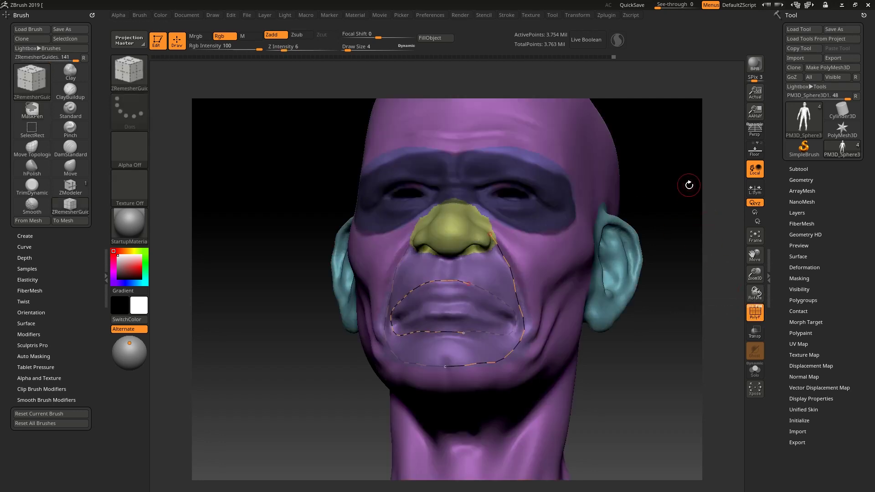
- Extend the eye mask over the brows and under-eye skin so it covers the whole eye area down to the nose
{"action": "left_click_drag", "start_coordinate": [688, 186], "coordinate": [658, 190], "text": "shift"}
{"action": "key", "text": "ctrl"}
{"action": "mouse_move", "coordinate": [510, 163]}
{"action": "left_mouse_down", "text": "ctrl"}
{"action": "mouse_move", "coordinate": [538, 155]}
{"action": "mouse_move", "coordinate": [478, 152]}
{"action": "mouse_move", "coordinate": [549, 169]}
{"action": "mouse_move", "coordinate": [524, 149]}
{"action": "mouse_move", "coordinate": [408, 165]}
{"action": "mouse_move", "coordinate": [381, 159]}
{"action": "mouse_move", "coordinate": [344, 193]}
{"action": "mouse_move", "coordinate": [360, 227]}
{"action": "left_mouse_up", "text": "ctrl"}
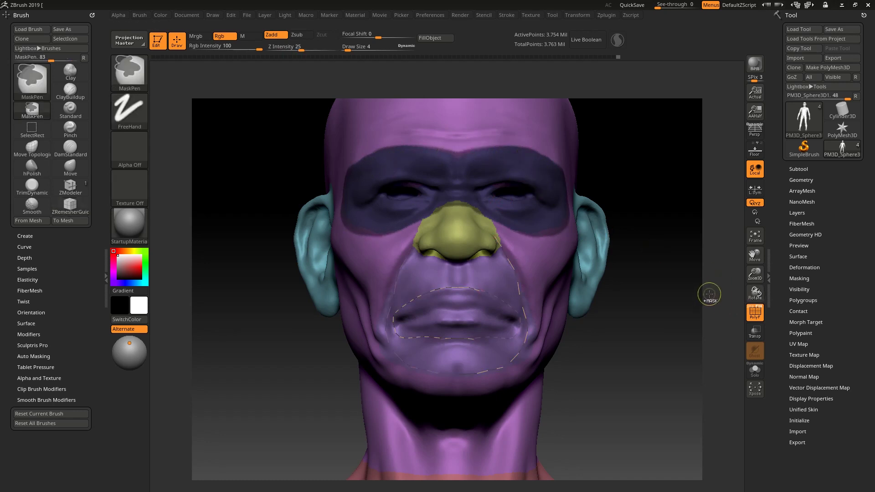
{"action": "left_click_drag", "start_coordinate": [708, 290], "coordinate": [690, 292], "text": "ctrl"}
{"action": "mouse_move", "coordinate": [662, 266]}
{"action": "left_mouse_down"}
{"action": "mouse_move", "coordinate": [657, 295]}
{"action": "mouse_move", "coordinate": [650, 285]}
{"action": "left_mouse_up"}
- Step back and forth through the history to compare the masked eye area with its new polygroup, then return to the mask
{"action": "key", "text": "ctrl+z"}
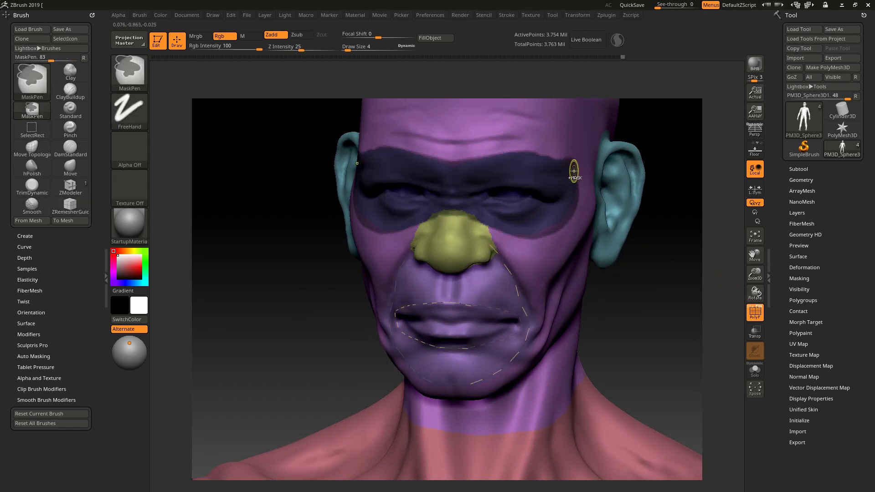
{"action": "key", "text": "ctrl+shift+z"}
{"action": "key", "text": "ctrl+shift+z"}
{"action": "left_click_drag", "start_coordinate": [663, 280], "coordinate": [623, 264]}
{"action": "key", "text": "ctrl+z"}
{"action": "key", "text": "ctrl+z"}
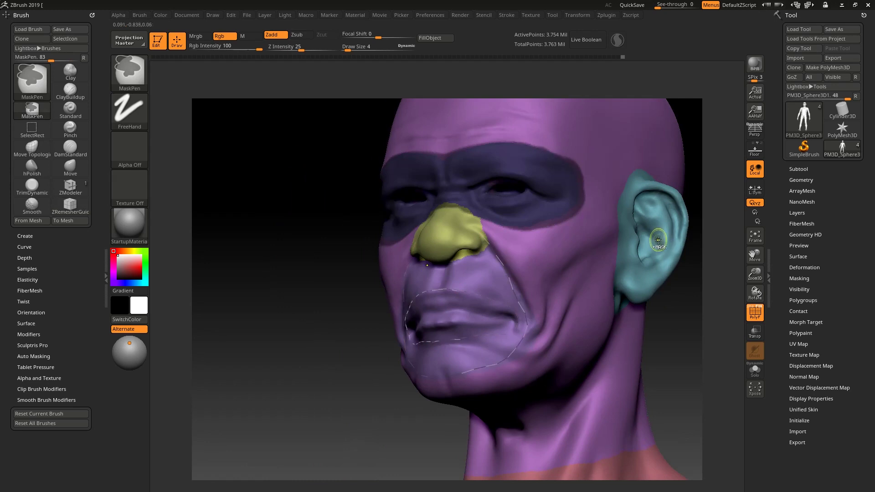
{"action": "key", "text": "ctrl+shift+z"}
{"action": "left_click_drag", "start_coordinate": [680, 331], "coordinate": [701, 342]}
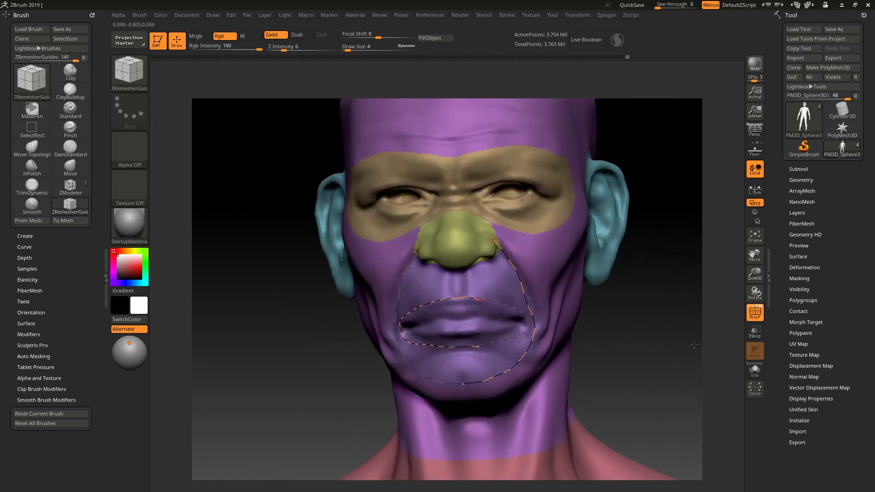
{"action": "left_click_drag", "start_coordinate": [638, 324], "coordinate": [630, 345]}
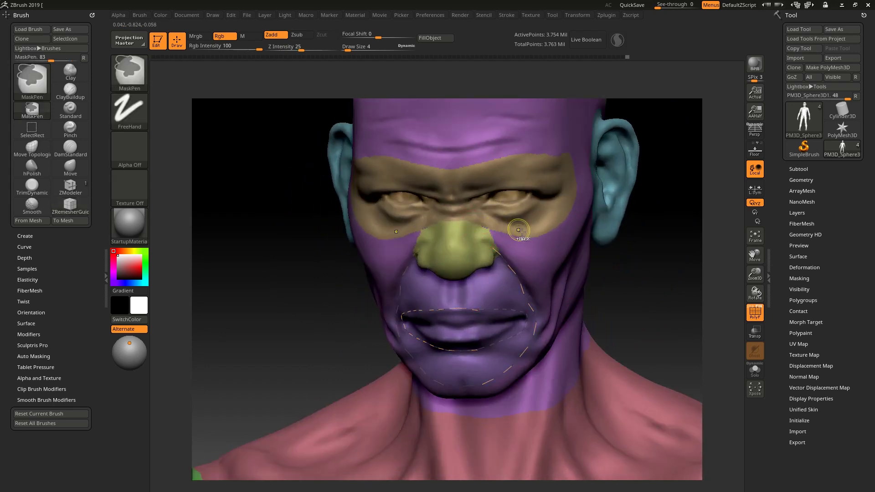
{"action": "key", "text": "ctrl+z"}
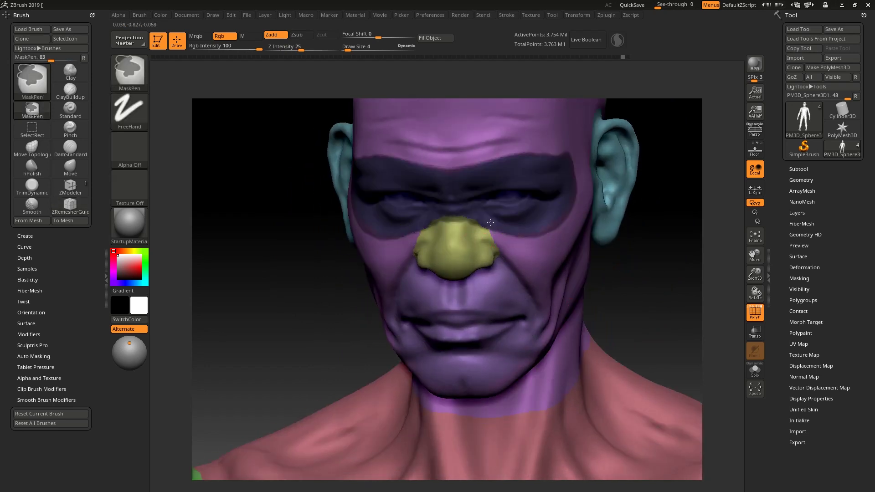
- Extend the lower edge of the eye mask onto the upper cheeks and turn the masked area into its own polygroup
{"action": "mouse_move", "coordinate": [522, 231]}
{"action": "left_mouse_down", "text": "ctrl"}
{"action": "mouse_move", "coordinate": [542, 234]}
{"action": "mouse_move", "coordinate": [557, 218]}
{"action": "left_mouse_up", "text": "ctrl"}
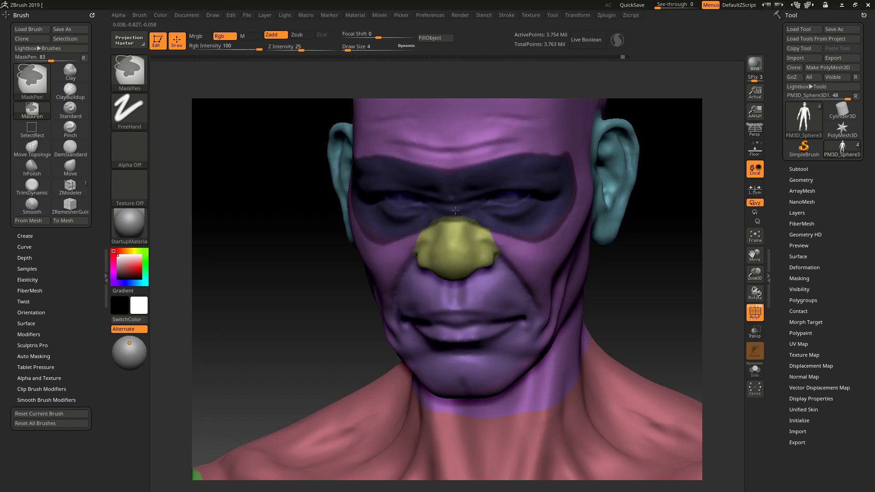
{"action": "mouse_move", "coordinate": [623, 258]}
{"action": "left_mouse_down"}
{"action": "mouse_move", "coordinate": [632, 257]}
{"action": "mouse_move", "coordinate": [626, 250]}
{"action": "left_mouse_up"}
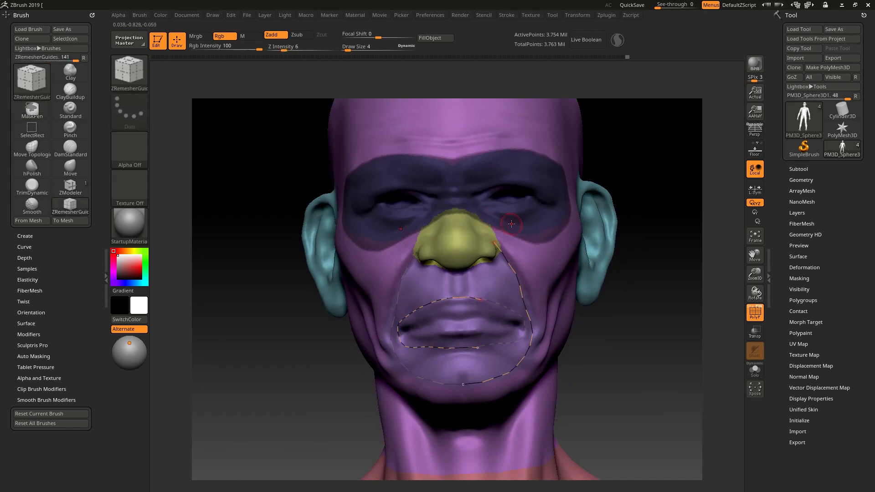
{"action": "key", "text": "ctrl+w"}
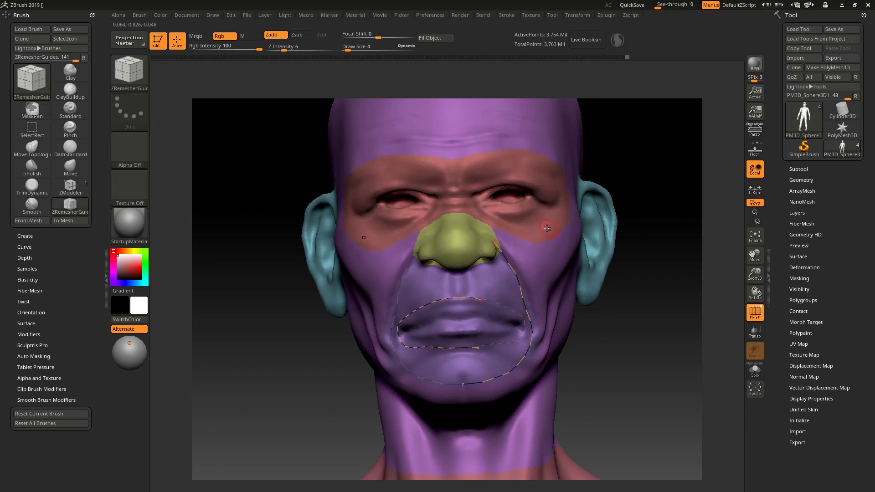
- Draw a ZRemesher guide along the border of the eye polygroup, from between the brows around the socket to the nose bridge
{"action": "mouse_move", "coordinate": [639, 297]}
{"action": "left_mouse_down", "text": "alt"}
{"action": "mouse_move", "coordinate": [570, 296]}
{"action": "mouse_move", "coordinate": [629, 293]}
{"action": "mouse_move", "coordinate": [638, 276]}
{"action": "mouse_move", "coordinate": [567, 283]}
{"action": "left_mouse_up", "text": "alt"}
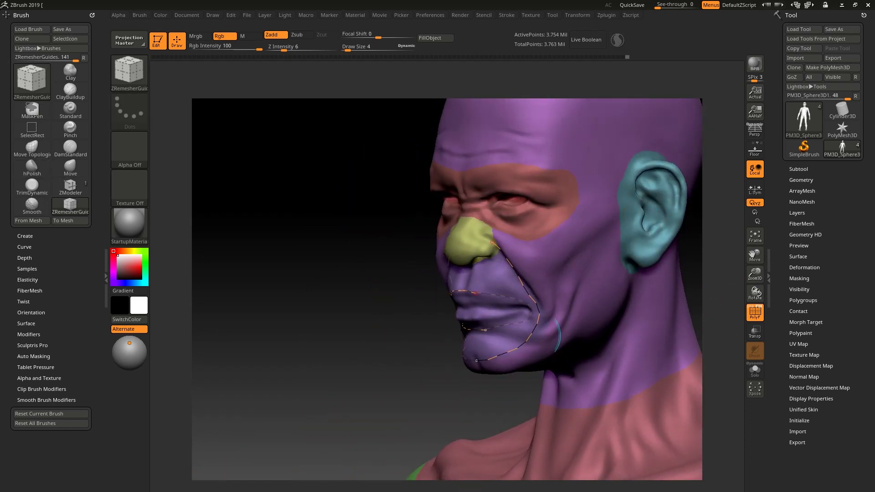
{"action": "key", "text": "b"}
{"action": "left_click", "coordinate": [365, 491]}
{"action": "left_click_drag", "start_coordinate": [342, 339], "coordinate": [397, 332]}
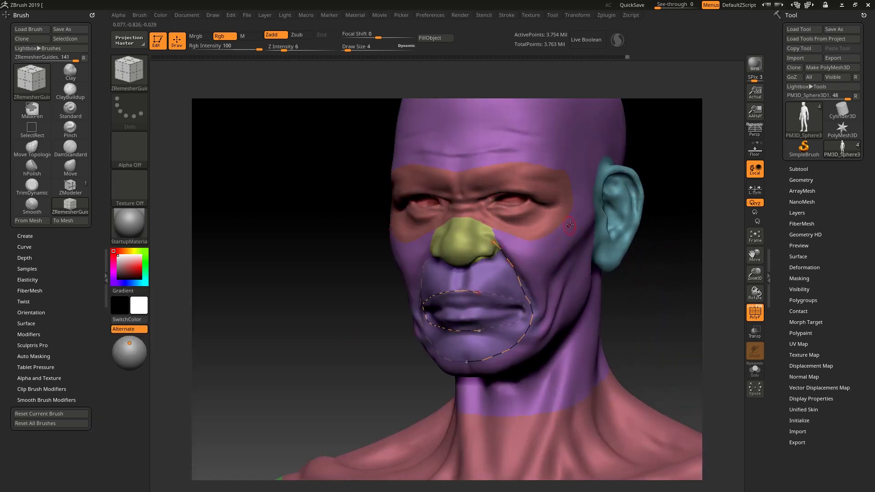
{"action": "left_click", "coordinate": [460, 177]}
{"action": "key", "text": "ctrl"}
{"action": "key", "text": "ctrl"}
{"action": "key", "text": "ctrl+z"}
{"action": "left_click_drag", "start_coordinate": [635, 275], "coordinate": [432, 207]}
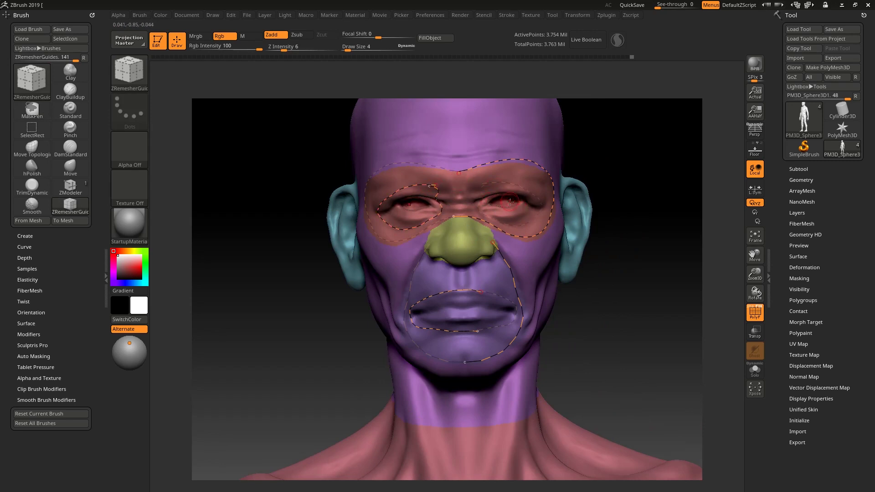
- Undo the last eye guide and redraw it as a wider closed loop around the eye inside the polygroup border
{"action": "left_click_drag", "start_coordinate": [625, 201], "coordinate": [621, 190]}
{"action": "key", "text": "ctrl+z"}
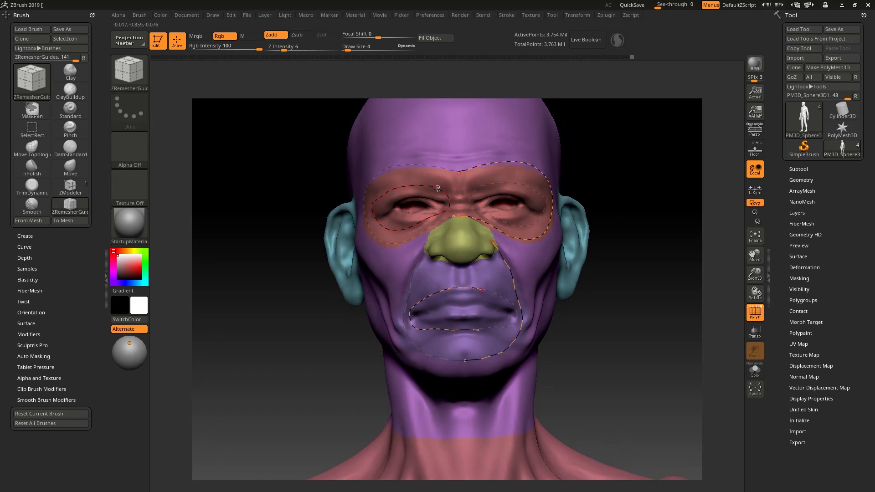
{"action": "left_click_drag", "start_coordinate": [609, 225], "coordinate": [606, 232]}
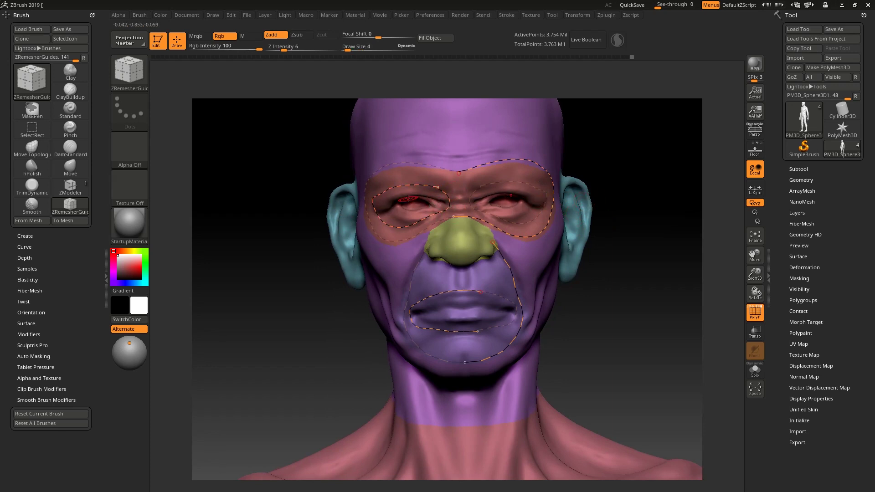
{"action": "left_click_drag", "start_coordinate": [602, 209], "coordinate": [606, 228]}
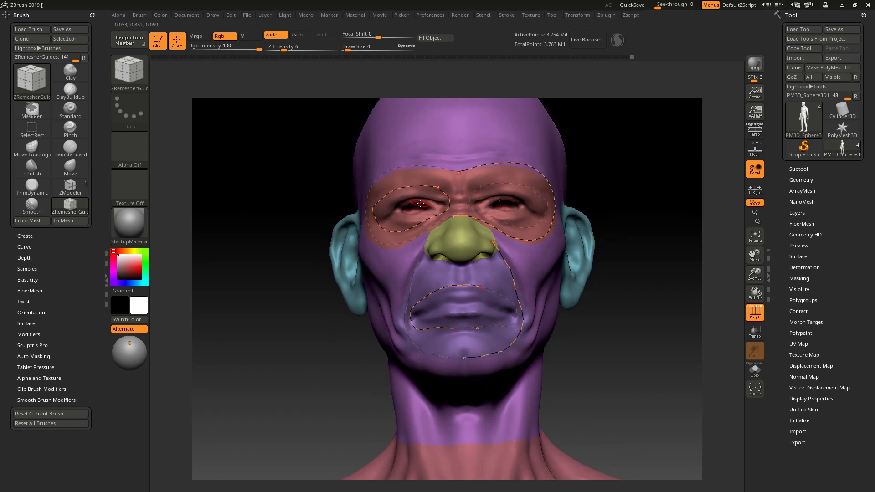
- Draw a smaller closed guide loop around the eyelids, undoing the attempt that runs into the wider eye loop
{"action": "right_click_drag", "start_coordinate": [422, 207], "coordinate": [462, 205], "text": "ctrl"}
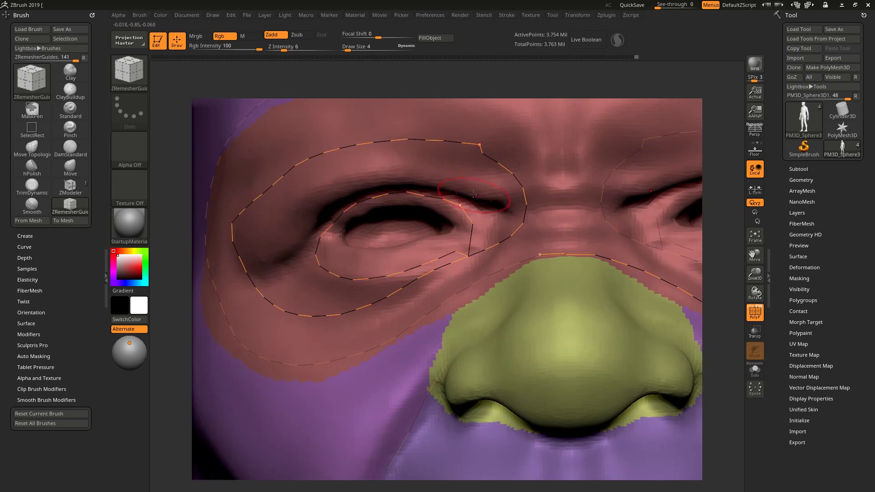
{"action": "key", "text": "ctrl"}
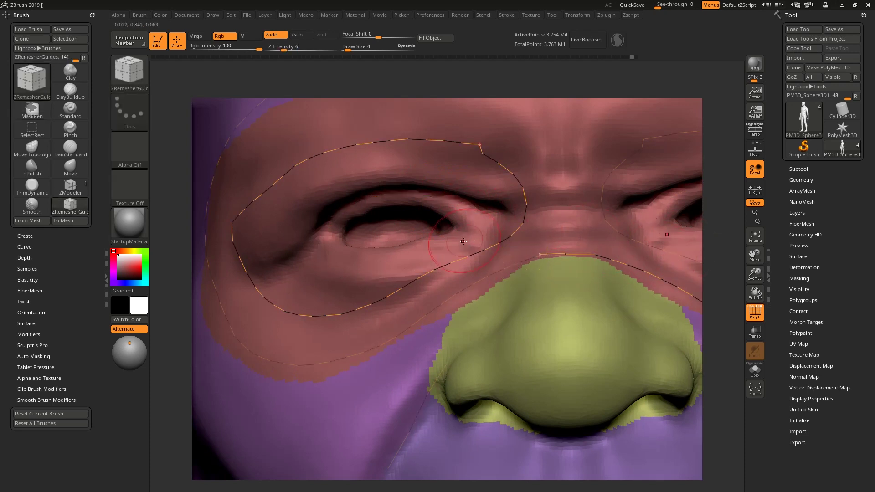
{"action": "key", "text": "ctrl+z"}
{"action": "key", "text": "ctrl+shift+z"}
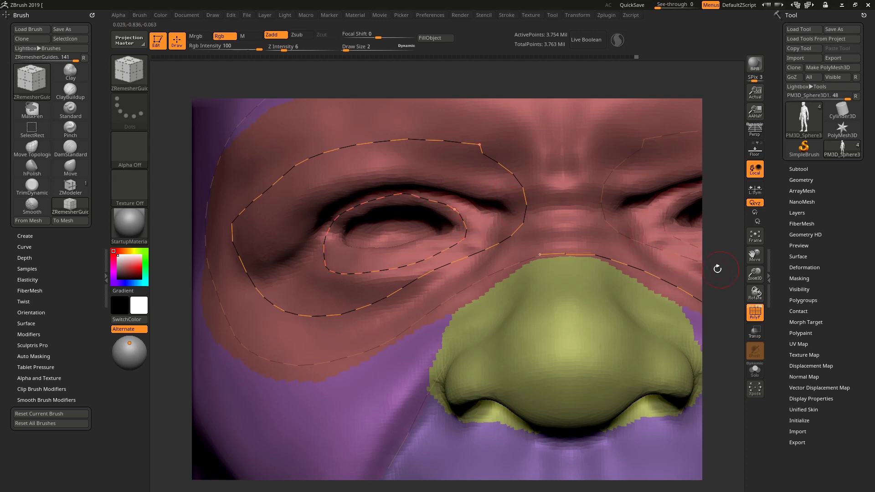
- Draw a closed guide loop around the ear on the head, just outside the ear polygroup's border
{"action": "left_click_drag", "start_coordinate": [715, 262], "coordinate": [568, 237], "text": "alt"}
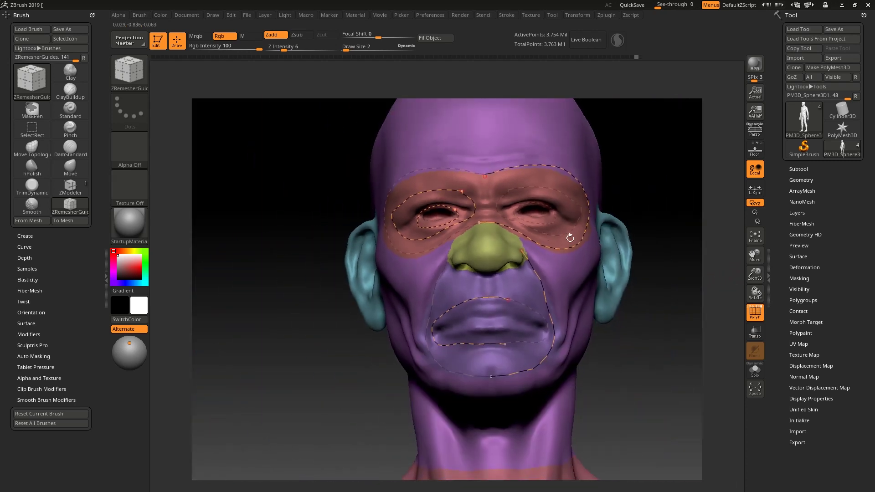
{"action": "left_click_drag", "start_coordinate": [672, 319], "coordinate": [400, 287]}
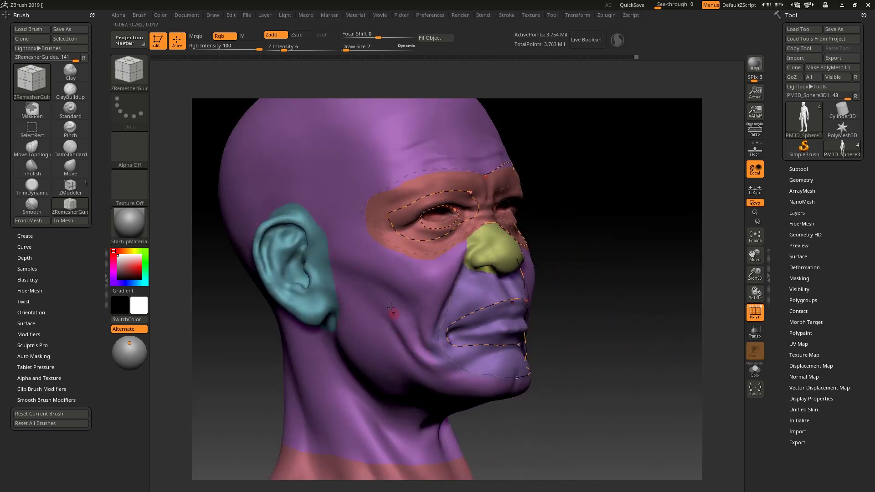
{"action": "left_click_drag", "start_coordinate": [611, 324], "coordinate": [547, 255], "text": "alt"}
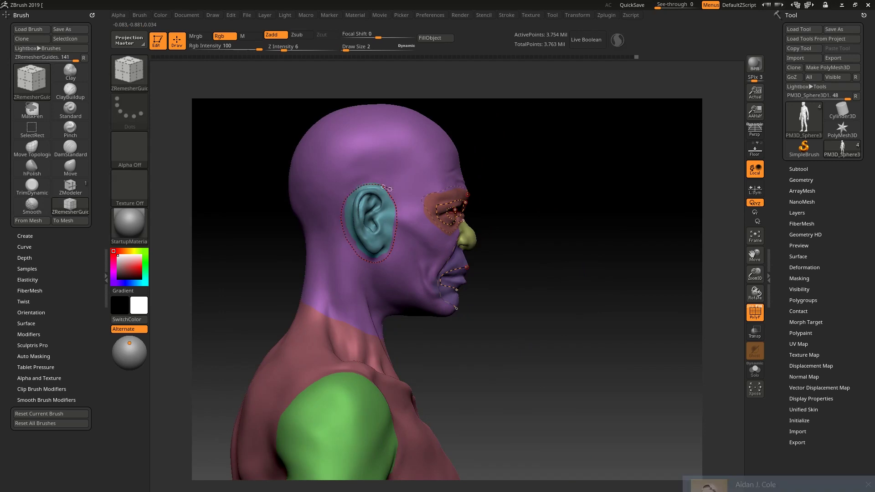
- Draw guide curves across the side of the face, from the ear down the cheek and from the ear to the eye area
{"action": "left_click_drag", "start_coordinate": [588, 277], "coordinate": [660, 256]}
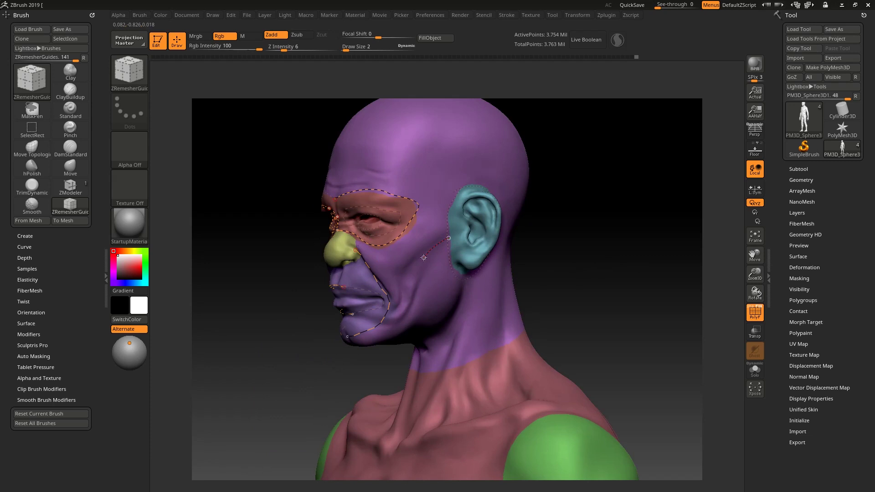
{"action": "left_click_drag", "start_coordinate": [396, 286], "coordinate": [388, 292]}
{"action": "left_click_drag", "start_coordinate": [592, 217], "coordinate": [582, 241]}
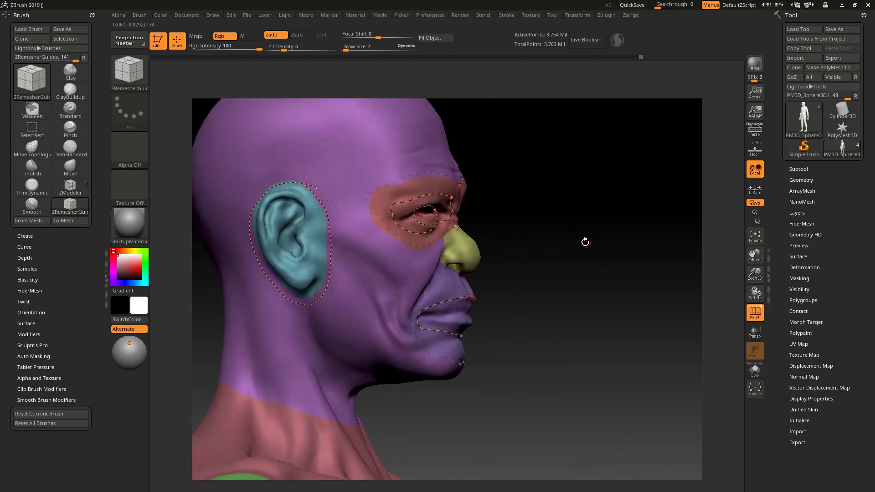
- Enable DetectEdges and KeepGroups in the ZRemesher settings
{"action": "left_click_drag", "start_coordinate": [530, 264], "coordinate": [466, 256], "text": "alt"}
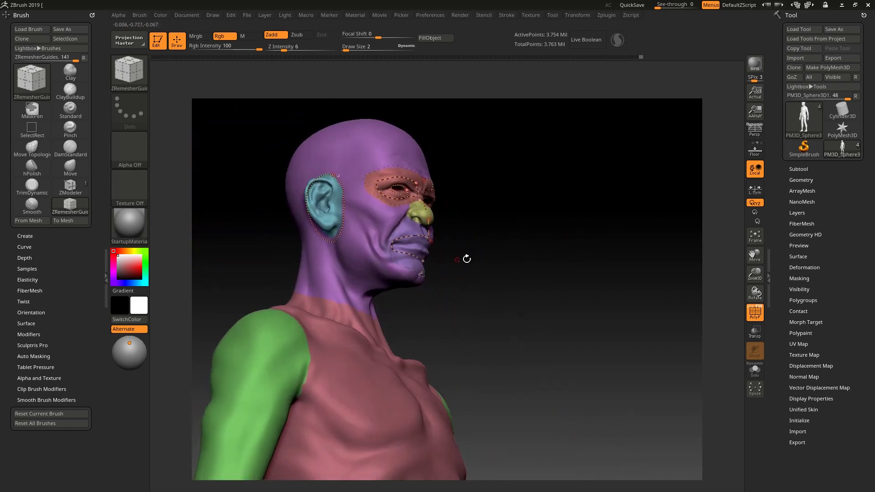
{"action": "left_click", "coordinate": [333, 243]}
{"action": "left_click_drag", "start_coordinate": [510, 295], "coordinate": [631, 300]}
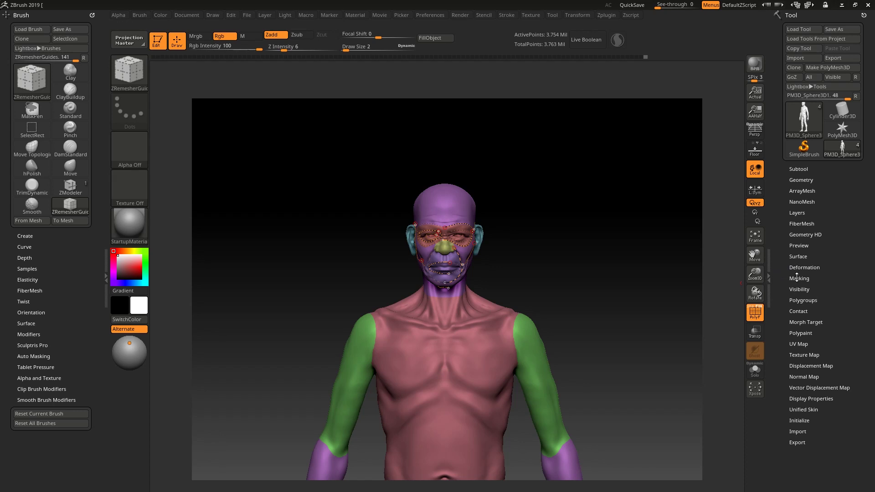
{"action": "left_click", "coordinate": [801, 180]}
{"action": "left_click", "coordinate": [797, 333]}
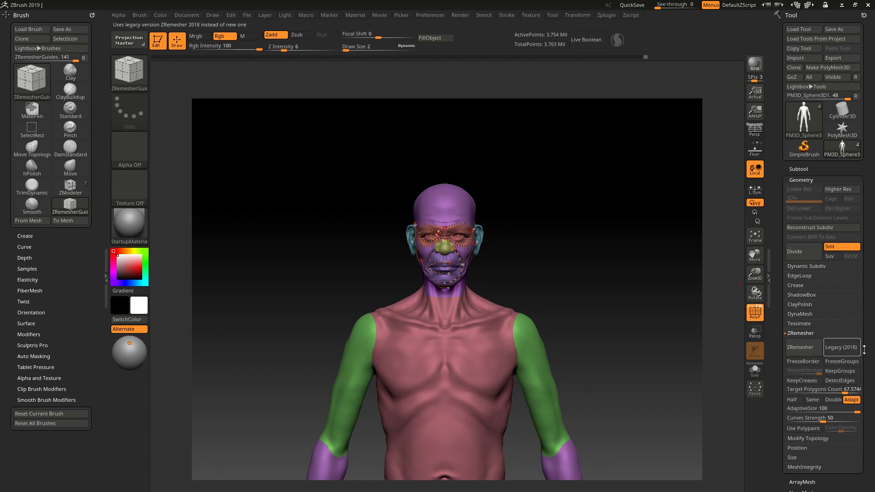
{"action": "left_click", "coordinate": [832, 381]}
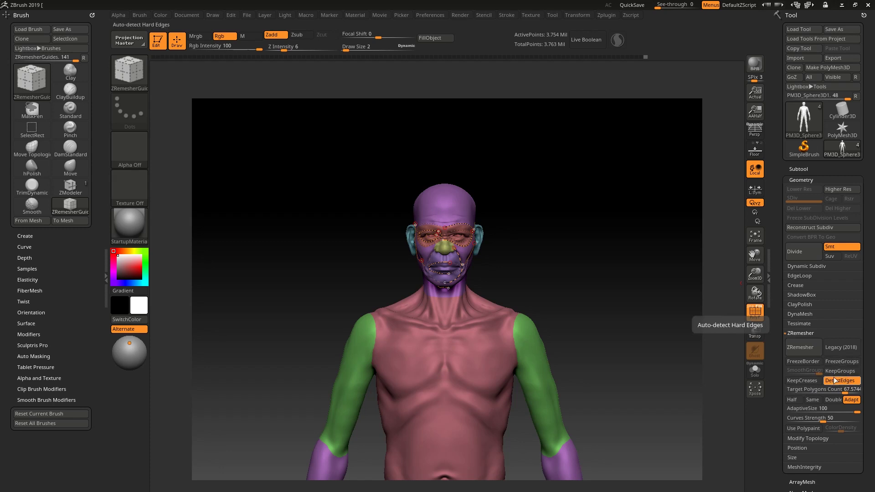
{"action": "left_click", "coordinate": [836, 370]}
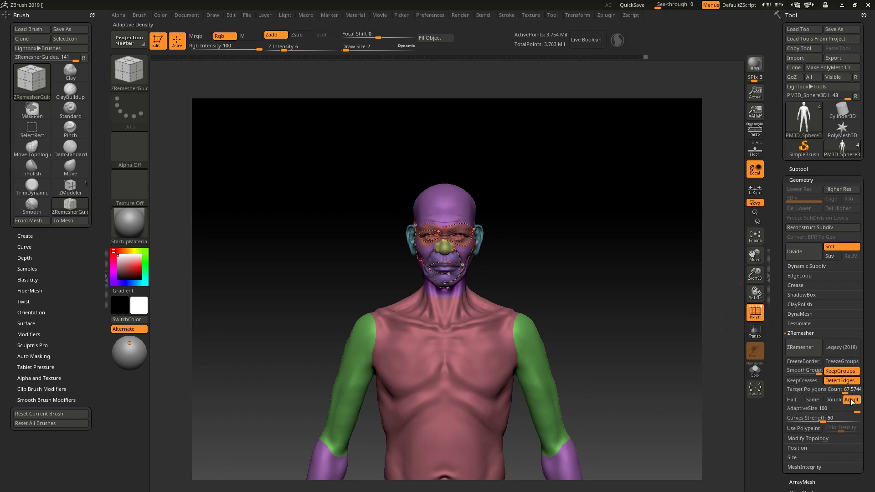
- Remesh the body with ZRemesher using a target polygons count of 71.71276 and a curves strength of 100
{"action": "left_click_drag", "start_coordinate": [844, 392], "coordinate": [841, 392]}
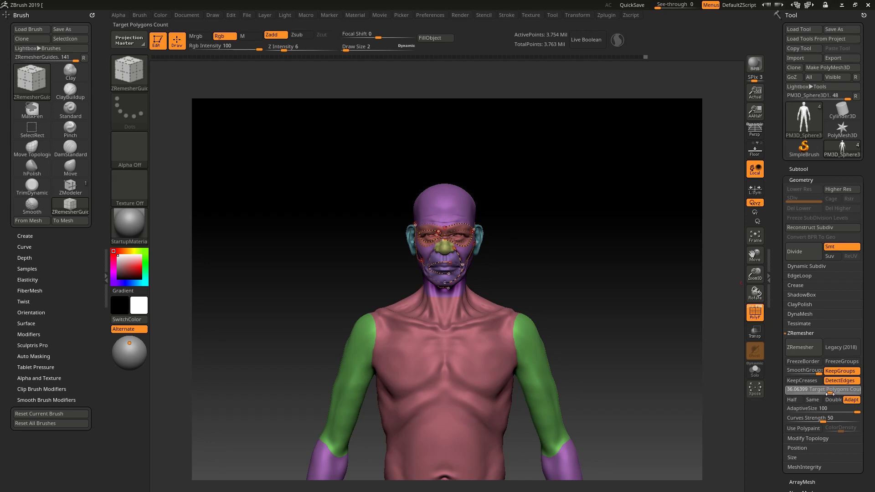
{"action": "left_click", "coordinate": [818, 393]}
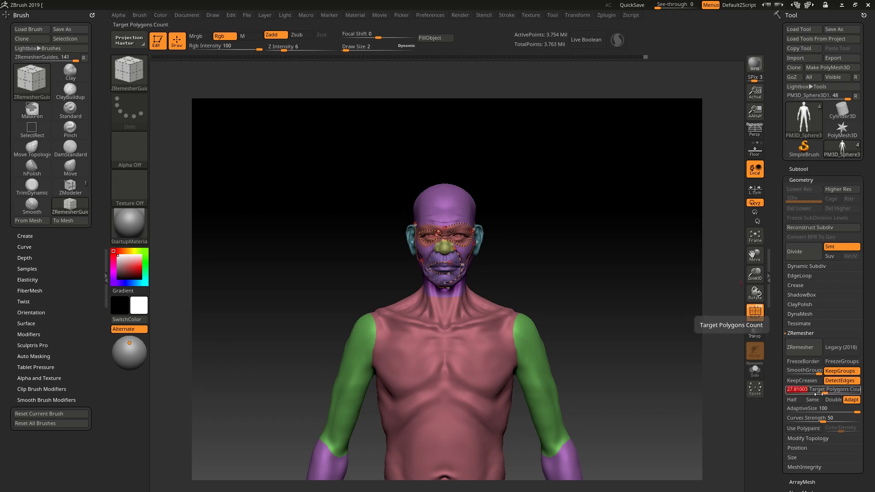
{"action": "left_click_drag", "start_coordinate": [822, 392], "coordinate": [813, 392]}
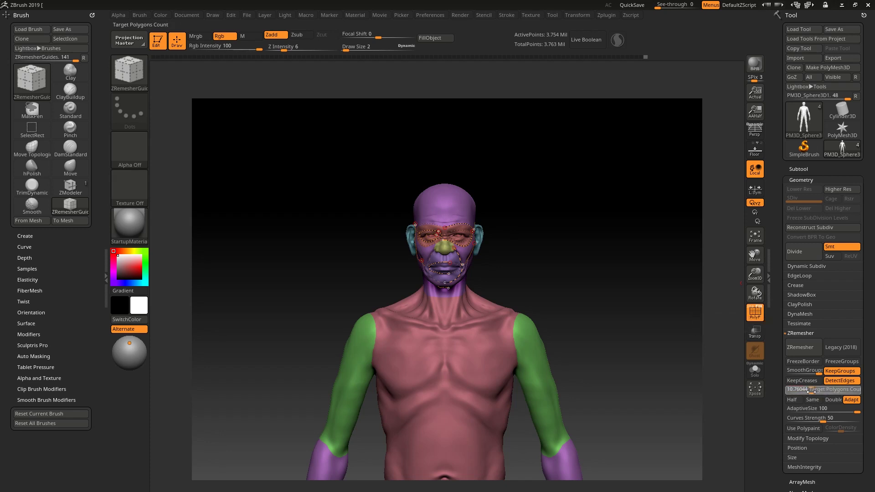
{"action": "left_click", "coordinate": [810, 392]}
{"action": "left_click_drag", "start_coordinate": [810, 392], "coordinate": [847, 392]}
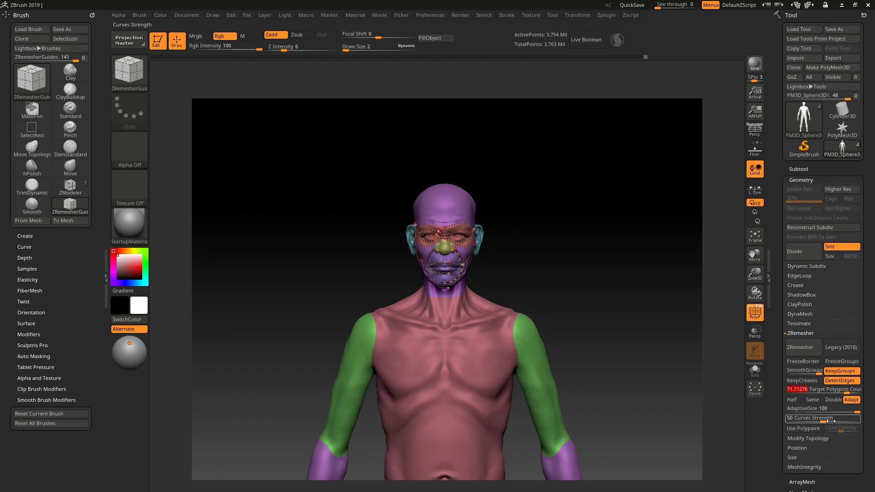
{"action": "left_click_drag", "start_coordinate": [827, 422], "coordinate": [860, 420]}
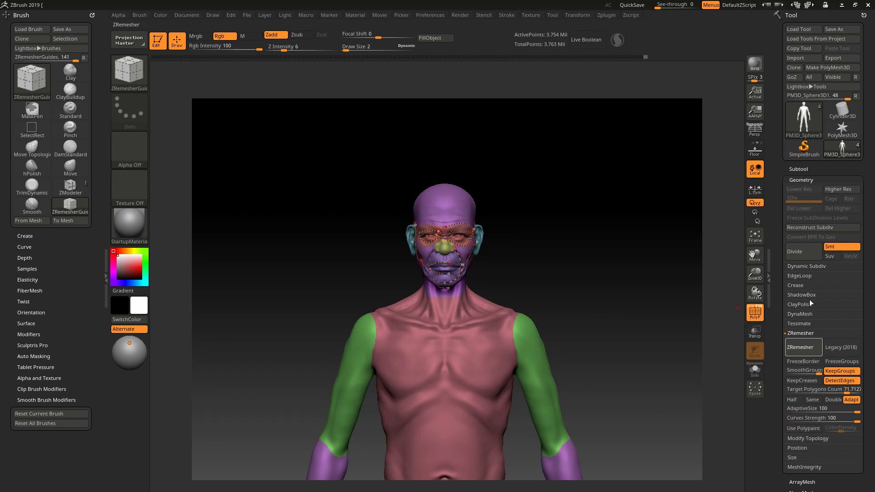
{"action": "left_click", "coordinate": [800, 352]}
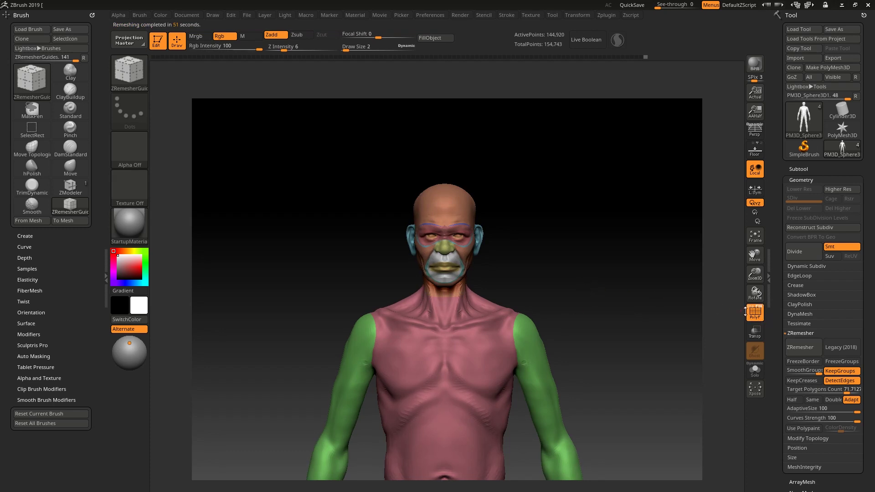
- Show the remeshed model's polyframe lines without the polygroup fill colours and bring the face into a front view
{"action": "left_click", "coordinate": [760, 312]}
{"action": "left_click", "coordinate": [760, 313]}
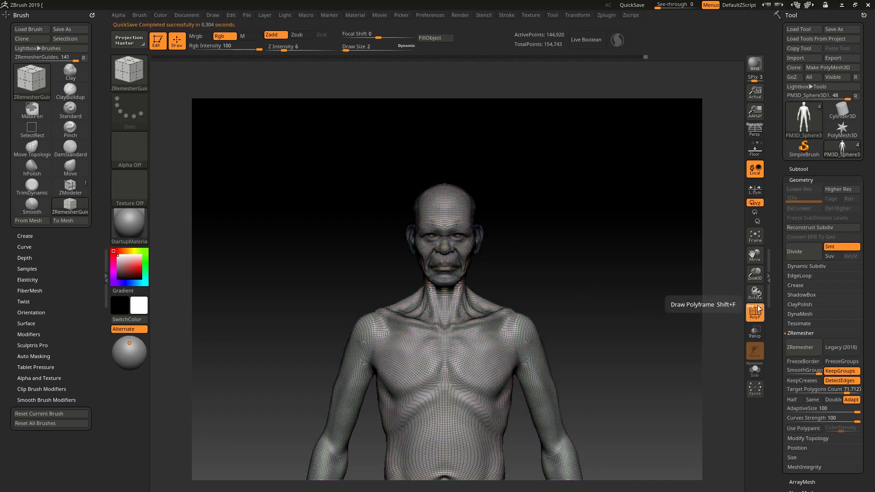
{"action": "left_click", "coordinate": [760, 310]}
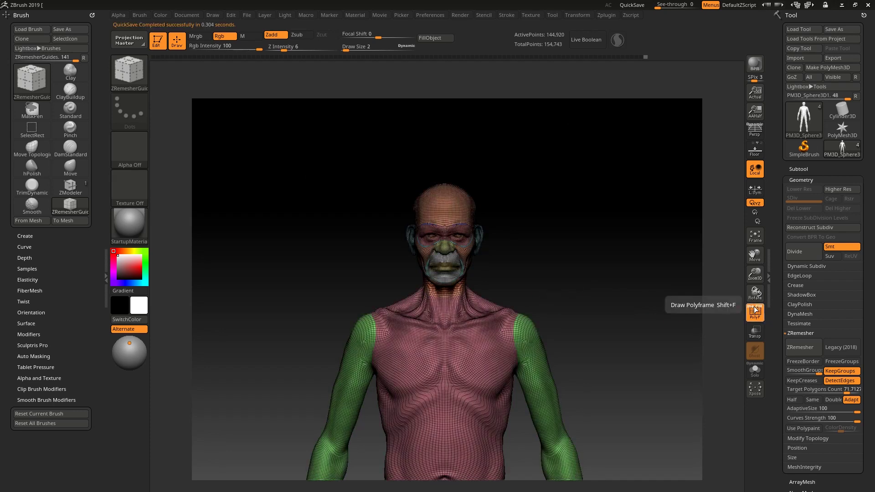
{"action": "key", "text": "ctrl"}
{"action": "mouse_move", "coordinate": [530, 242]}
{"action": "left_mouse_down", "text": "alt"}
{"action": "mouse_move", "coordinate": [706, 250]}
{"action": "mouse_move", "coordinate": [640, 291]}
{"action": "mouse_move", "coordinate": [625, 288]}
{"action": "left_mouse_up", "text": "alt"}
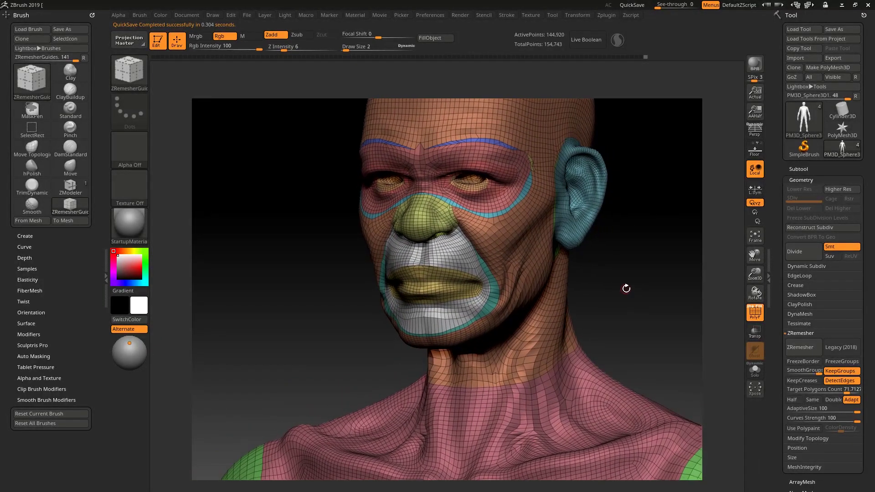
{"action": "left_click", "coordinate": [755, 311]}
{"action": "left_click_drag", "start_coordinate": [617, 287], "coordinate": [642, 288], "text": "shift"}
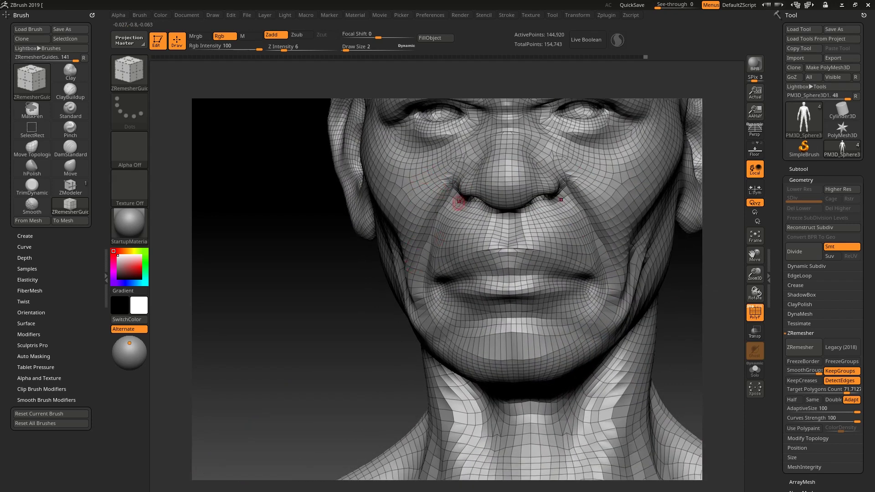
- Smooth the uneven ridge that runs across the forehead just above the brows
{"action": "left_click_drag", "start_coordinate": [691, 336], "coordinate": [657, 393], "text": "alt"}
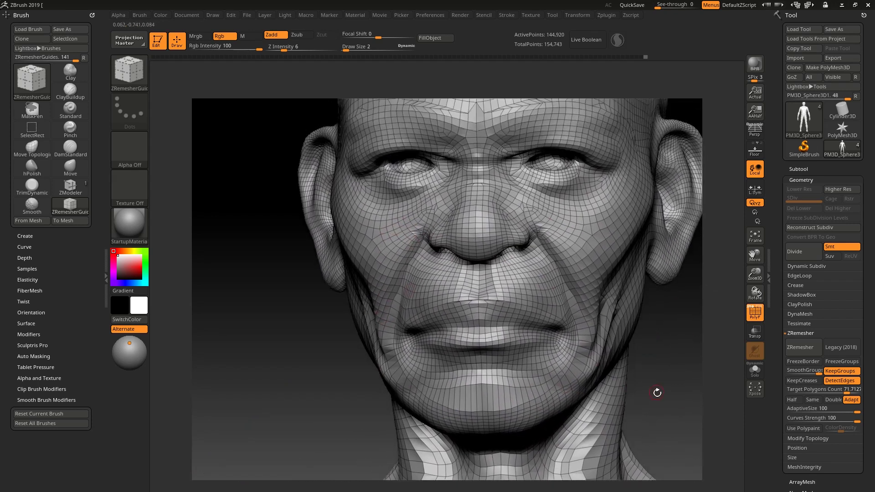
{"action": "left_click_drag", "start_coordinate": [662, 334], "coordinate": [642, 377], "text": "alt"}
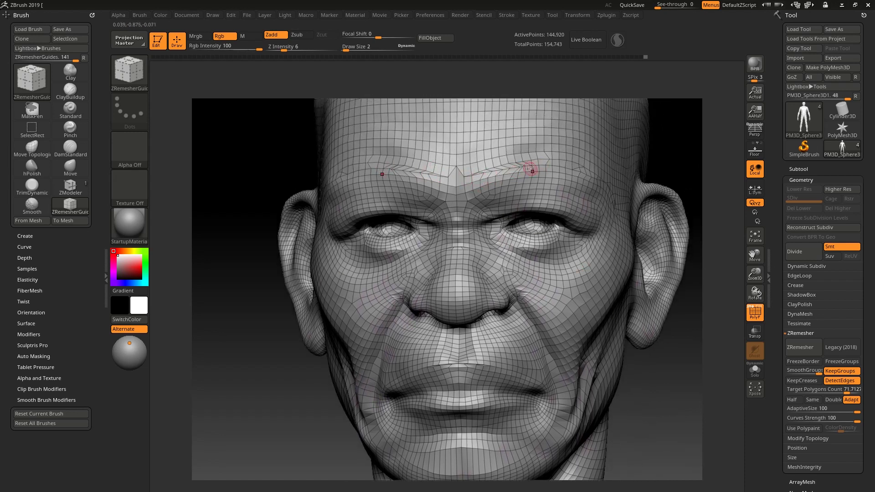
{"action": "key", "text": "shift"}
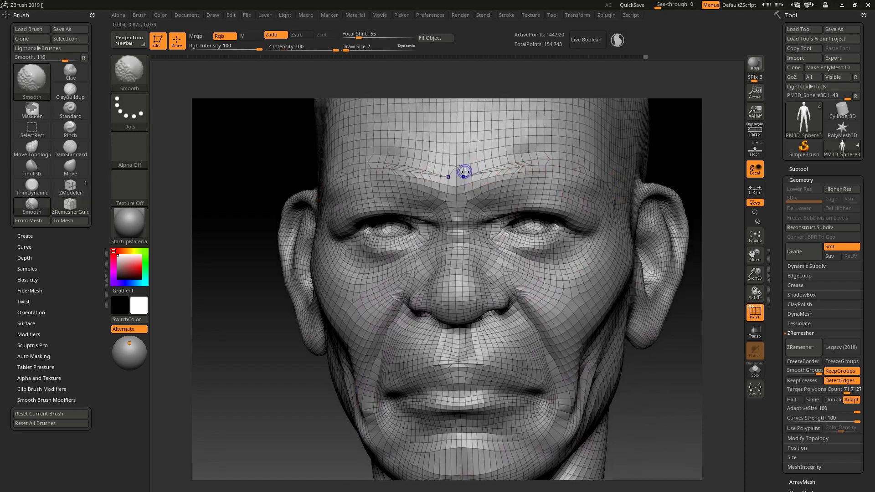
{"action": "mouse_move", "coordinate": [464, 174]}
{"action": "left_mouse_down", "text": "shift"}
{"action": "mouse_move", "coordinate": [408, 169]}
{"action": "mouse_move", "coordinate": [549, 168]}
{"action": "mouse_move", "coordinate": [524, 154]}
{"action": "mouse_move", "coordinate": [478, 156]}
{"action": "mouse_move", "coordinate": [607, 179]}
{"action": "mouse_move", "coordinate": [610, 200]}
{"action": "mouse_move", "coordinate": [547, 200]}
{"action": "mouse_move", "coordinate": [576, 182]}
{"action": "left_mouse_up", "text": "shift"}
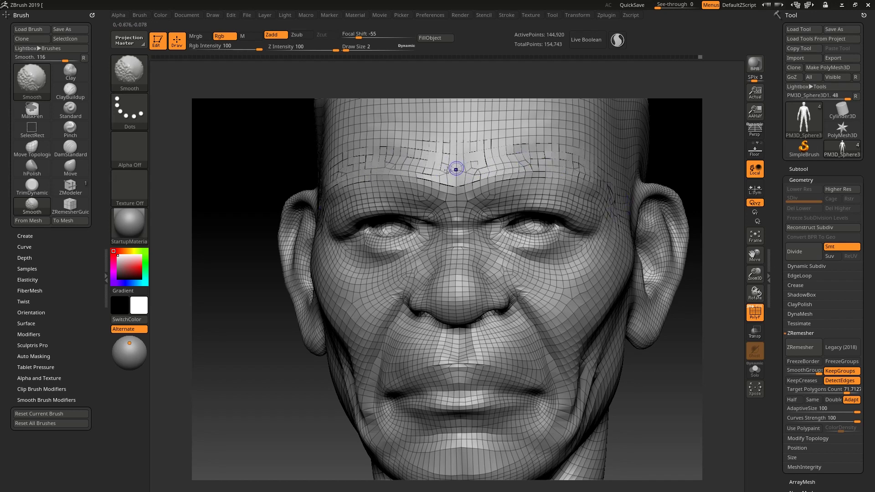
- Smooth the mesh along the nose-to-mouth folds, around the mouth corners and across the chin with a larger brush
{"action": "mouse_move", "coordinate": [655, 361]}
{"action": "left_mouse_down"}
{"action": "mouse_move", "coordinate": [590, 258]}
{"action": "mouse_move", "coordinate": [519, 253]}
{"action": "mouse_move", "coordinate": [479, 277]}
{"action": "mouse_move", "coordinate": [504, 273]}
{"action": "mouse_move", "coordinate": [516, 301]}
{"action": "left_mouse_up"}
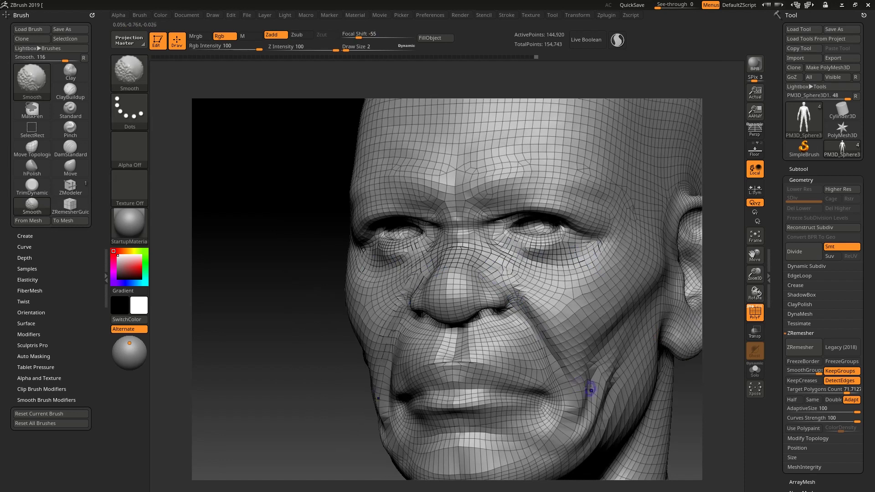
{"action": "key", "text": "shift"}
{"action": "key", "text": "shift"}
{"action": "left_click_drag", "start_coordinate": [546, 357], "coordinate": [554, 382], "text": "shift"}
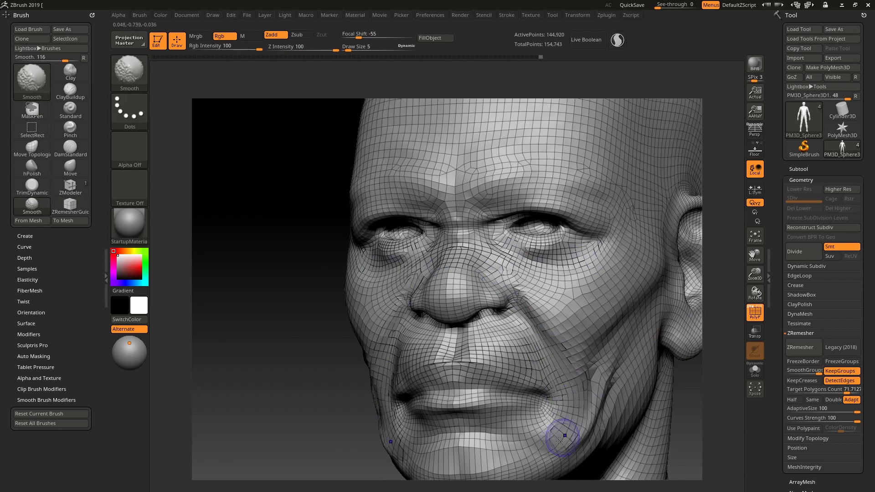
{"action": "left_click_drag", "start_coordinate": [528, 456], "coordinate": [443, 456], "text": "shift"}
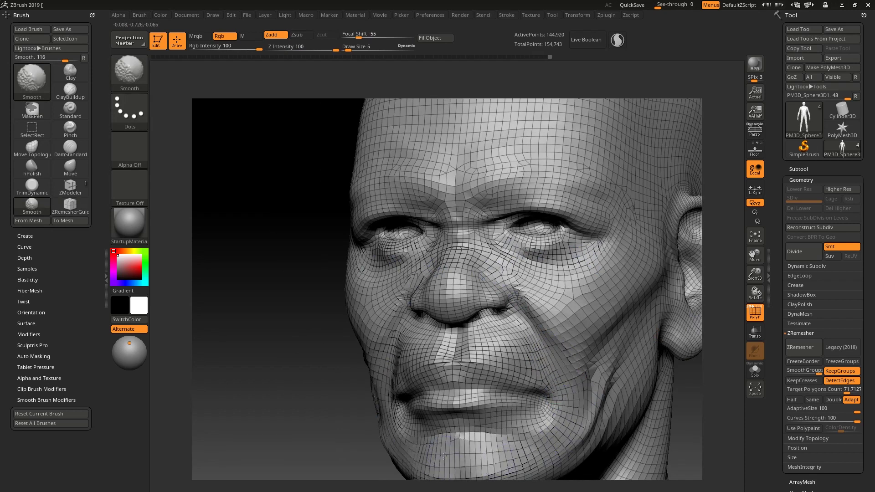
{"action": "mouse_move", "coordinate": [703, 410]}
{"action": "left_mouse_down", "text": "alt"}
{"action": "mouse_move", "coordinate": [618, 389]}
{"action": "mouse_move", "coordinate": [636, 385]}
{"action": "mouse_move", "coordinate": [597, 403]}
{"action": "mouse_move", "coordinate": [625, 296]}
{"action": "mouse_move", "coordinate": [581, 322]}
{"action": "left_mouse_up", "text": "alt"}
{"action": "mouse_move", "coordinate": [554, 353]}
{"action": "left_mouse_down", "text": "shift"}
{"action": "mouse_move", "coordinate": [547, 359]}
{"action": "mouse_move", "coordinate": [607, 379]}
{"action": "left_mouse_up", "text": "shift"}
{"action": "left_click_drag", "start_coordinate": [652, 304], "coordinate": [646, 297]}
{"action": "mouse_move", "coordinate": [596, 371]}
{"action": "left_mouse_down", "text": "shift"}
{"action": "mouse_move", "coordinate": [619, 410]}
{"action": "mouse_move", "coordinate": [621, 402]}
{"action": "left_mouse_up", "text": "shift"}
- Inspect the body's topology and remesh it again with ZRemesher set to half the polygon count
{"action": "mouse_move", "coordinate": [656, 287]}
{"action": "left_mouse_down"}
{"action": "mouse_move", "coordinate": [612, 227]}
{"action": "mouse_move", "coordinate": [614, 315]}
{"action": "mouse_move", "coordinate": [588, 255]}
{"action": "mouse_move", "coordinate": [551, 416]}
{"action": "mouse_move", "coordinate": [560, 380]}
{"action": "mouse_move", "coordinate": [515, 350]}
{"action": "left_mouse_up"}
{"action": "left_click_drag", "start_coordinate": [567, 390], "coordinate": [540, 298]}
{"action": "left_click_drag", "start_coordinate": [656, 380], "coordinate": [615, 368]}
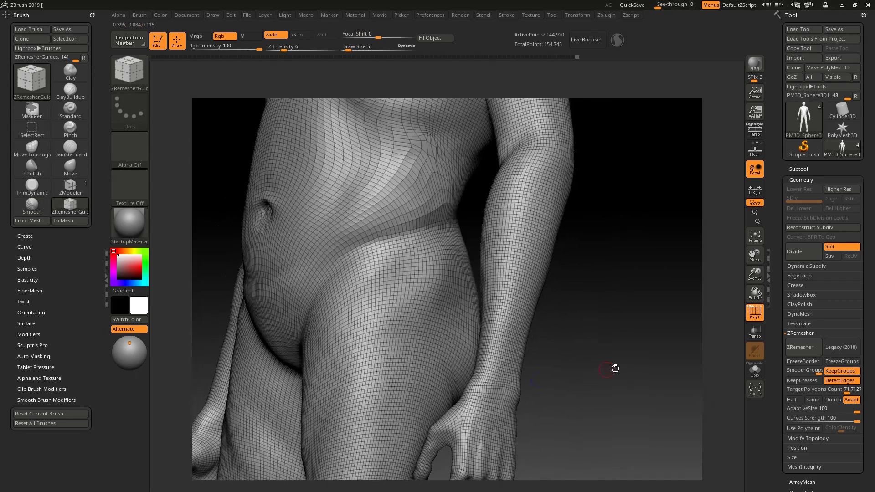
{"action": "left_click_drag", "start_coordinate": [492, 385], "coordinate": [512, 393], "text": "shift"}
{"action": "mouse_move", "coordinate": [613, 353]}
{"action": "left_mouse_down"}
{"action": "mouse_move", "coordinate": [599, 325]}
{"action": "mouse_move", "coordinate": [612, 347]}
{"action": "mouse_move", "coordinate": [632, 338]}
{"action": "left_mouse_up"}
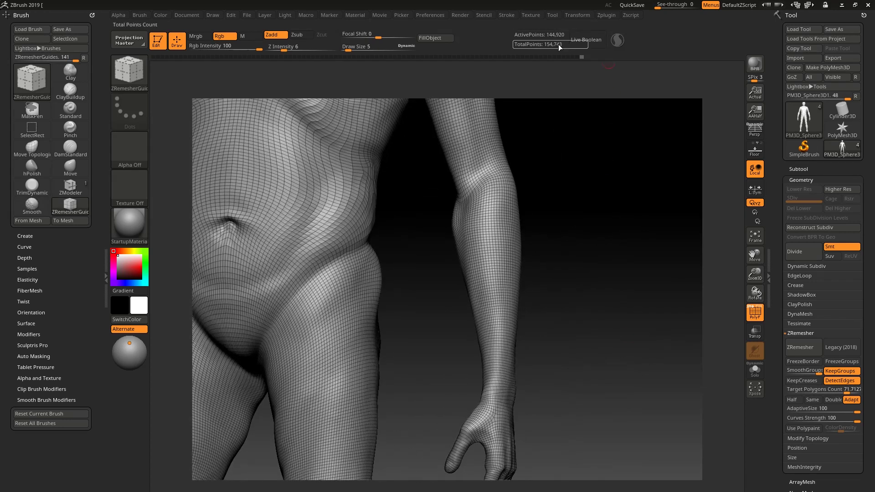
{"action": "mouse_move", "coordinate": [591, 193]}
{"action": "left_mouse_down"}
{"action": "mouse_move", "coordinate": [633, 260]}
{"action": "mouse_move", "coordinate": [519, 370]}
{"action": "mouse_move", "coordinate": [563, 296]}
{"action": "left_mouse_up"}
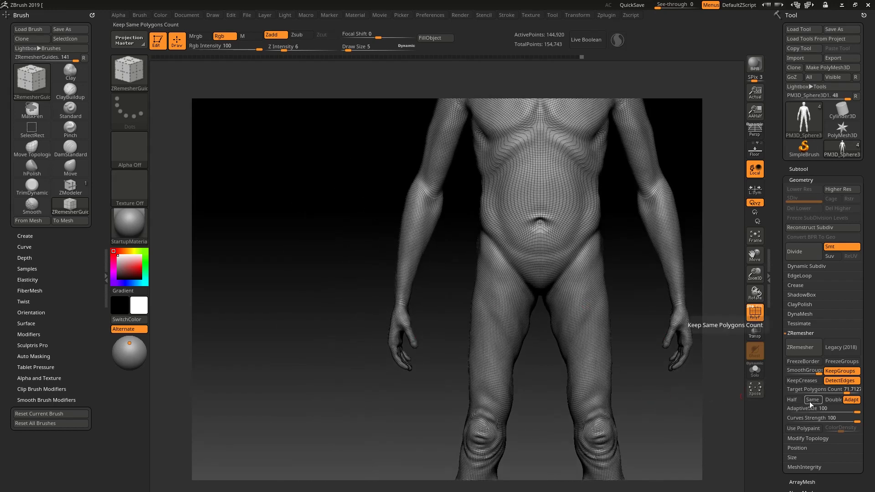
{"action": "left_click_drag", "start_coordinate": [641, 289], "coordinate": [630, 394], "text": "alt"}
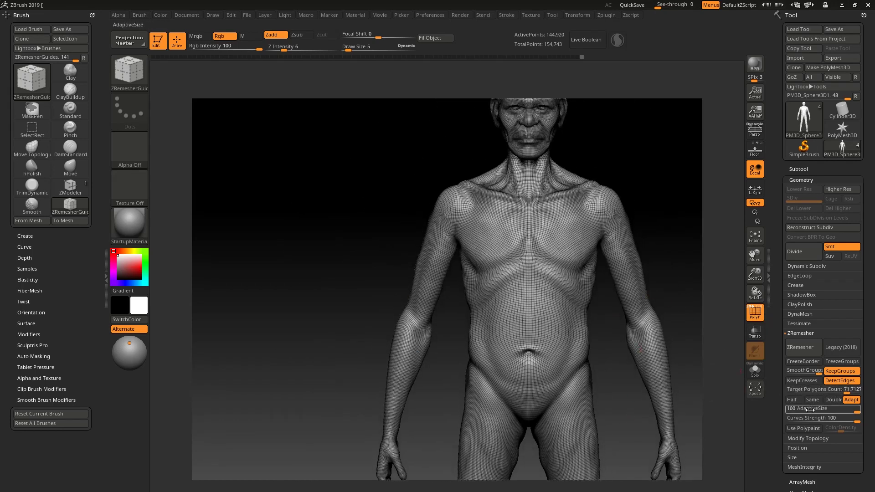
{"action": "left_click", "coordinate": [794, 400]}
{"action": "left_click", "coordinate": [800, 349]}
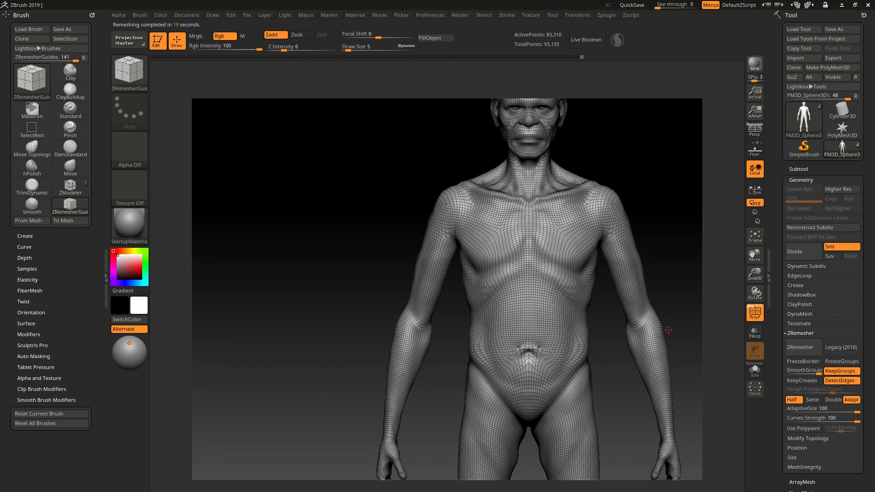
- Smooth the irregular polygons around the navel on the halved mesh
{"action": "left_click_drag", "start_coordinate": [681, 245], "coordinate": [594, 223]}
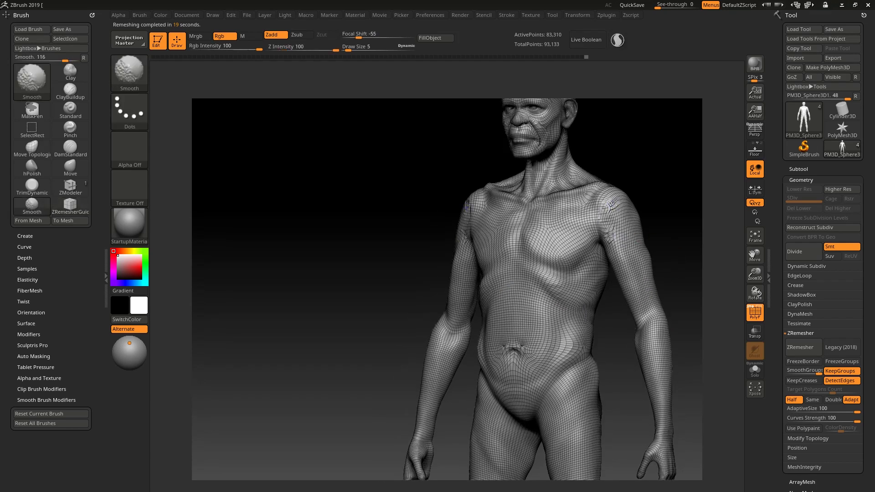
{"action": "left_click_drag", "start_coordinate": [624, 373], "coordinate": [623, 365], "text": "shift"}
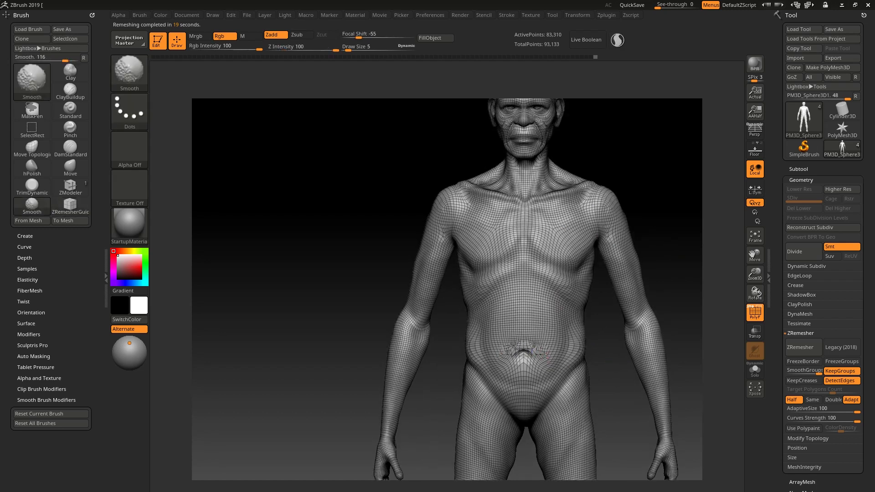
{"action": "left_click_drag", "start_coordinate": [540, 345], "coordinate": [544, 354], "text": "shift"}
- Smooth the coarse polygons on the cheeks, beside the nose and around the mouth corners
{"action": "left_click_drag", "start_coordinate": [665, 196], "coordinate": [644, 300], "text": "alt"}
{"action": "right_click_drag", "start_coordinate": [525, 217], "coordinate": [542, 261], "text": "ctrl"}
{"action": "mouse_move", "coordinate": [527, 254]}
{"action": "left_mouse_down", "text": "shift"}
{"action": "mouse_move", "coordinate": [499, 244]}
{"action": "mouse_move", "coordinate": [505, 264]}
{"action": "left_mouse_up", "text": "shift"}
{"action": "mouse_move", "coordinate": [522, 379]}
{"action": "left_mouse_down", "text": "shift"}
{"action": "mouse_move", "coordinate": [517, 399]}
{"action": "mouse_move", "coordinate": [506, 351]}
{"action": "left_mouse_up", "text": "shift"}
{"action": "mouse_move", "coordinate": [520, 387]}
{"action": "left_mouse_down", "text": "shift"}
{"action": "mouse_move", "coordinate": [495, 430]}
{"action": "mouse_move", "coordinate": [518, 377]}
{"action": "mouse_move", "coordinate": [502, 414]}
{"action": "left_mouse_up", "text": "shift"}
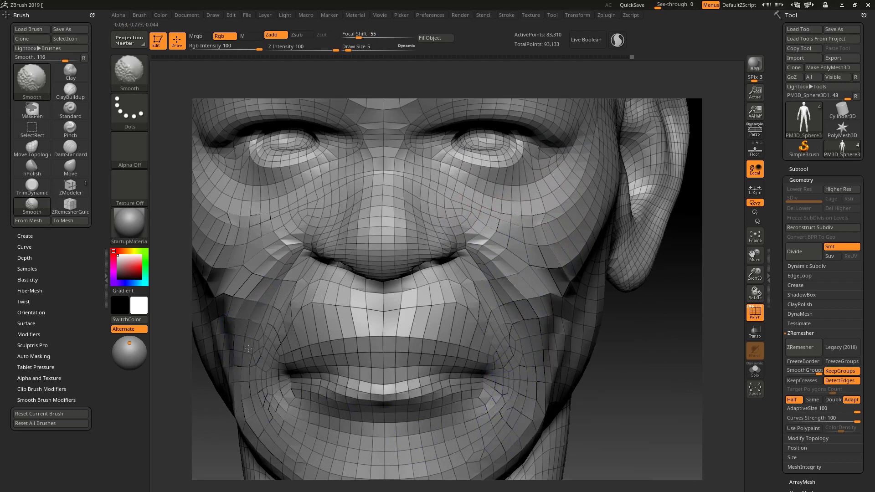
{"action": "mouse_move", "coordinate": [298, 222]}
{"action": "left_mouse_down", "text": "shift"}
{"action": "mouse_move", "coordinate": [238, 223]}
{"action": "mouse_move", "coordinate": [257, 215]}
{"action": "left_mouse_up", "text": "shift"}
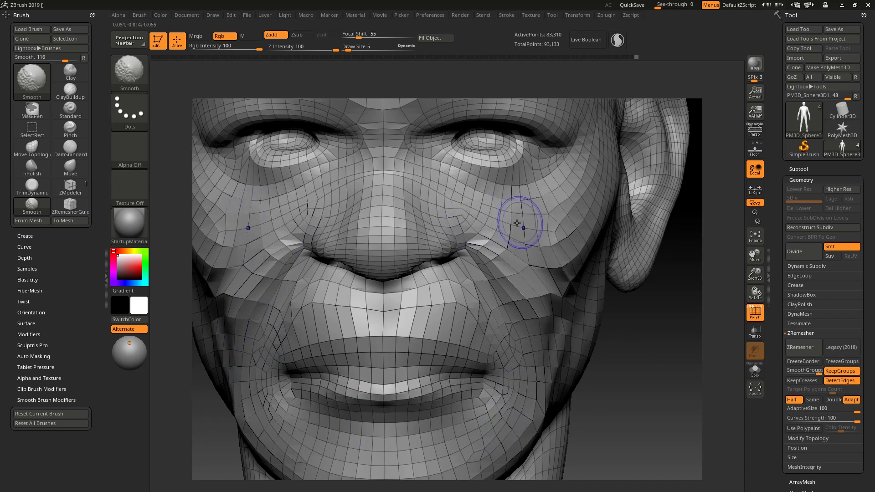
- Smooth the mesh under the eyes, across the forehead and on the side of the head
{"action": "left_click_drag", "start_coordinate": [673, 328], "coordinate": [647, 370], "text": "alt"}
{"action": "mouse_move", "coordinate": [530, 205]}
{"action": "left_mouse_down", "text": "shift"}
{"action": "mouse_move", "coordinate": [526, 194]}
{"action": "mouse_move", "coordinate": [521, 206]}
{"action": "left_mouse_up", "text": "shift"}
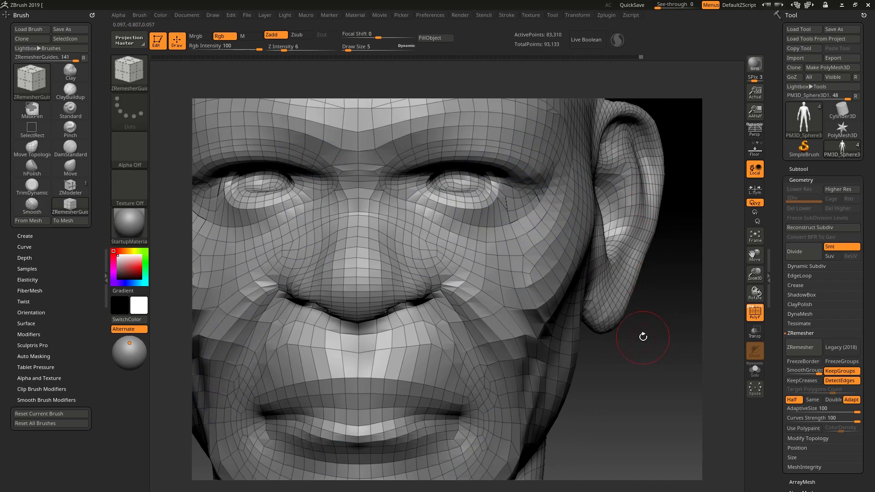
{"action": "left_click_drag", "start_coordinate": [643, 337], "coordinate": [631, 406], "text": "alt"}
{"action": "left_click_drag", "start_coordinate": [333, 172], "coordinate": [483, 176], "text": "shift"}
{"action": "mouse_move", "coordinate": [673, 192]}
{"action": "left_mouse_down", "text": "alt"}
{"action": "mouse_move", "coordinate": [521, 157]}
{"action": "mouse_move", "coordinate": [586, 176]}
{"action": "left_mouse_up", "text": "alt"}
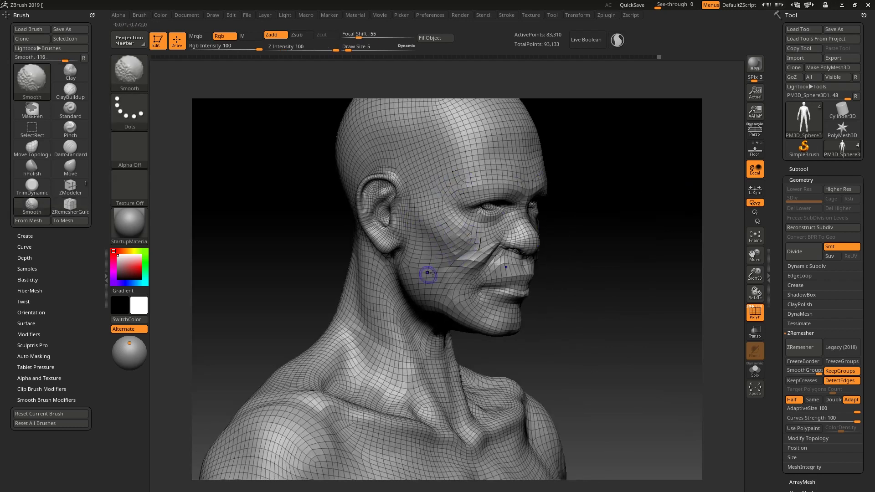
{"action": "left_click_drag", "start_coordinate": [537, 298], "coordinate": [599, 287]}
{"action": "mouse_move", "coordinate": [356, 190]}
{"action": "left_mouse_down", "text": "shift"}
{"action": "mouse_move", "coordinate": [350, 202]}
{"action": "mouse_move", "coordinate": [353, 174]}
{"action": "mouse_move", "coordinate": [355, 240]}
{"action": "mouse_move", "coordinate": [370, 260]}
{"action": "left_mouse_up", "text": "shift"}
- Smooth the pinched polygons above and on both sides of the navel in a close-up of the belly
{"action": "mouse_move", "coordinate": [529, 349]}
{"action": "left_mouse_down", "text": "alt"}
{"action": "mouse_move", "coordinate": [515, 310]}
{"action": "mouse_move", "coordinate": [535, 155]}
{"action": "left_mouse_up", "text": "alt"}
{"action": "left_click_drag", "start_coordinate": [574, 295], "coordinate": [455, 272], "text": "alt"}
{"action": "mouse_move", "coordinate": [524, 300]}
{"action": "left_mouse_down"}
{"action": "mouse_move", "coordinate": [431, 313]}
{"action": "mouse_move", "coordinate": [575, 323]}
{"action": "left_mouse_up"}
{"action": "key", "text": "shift"}
{"action": "key", "text": "shift"}
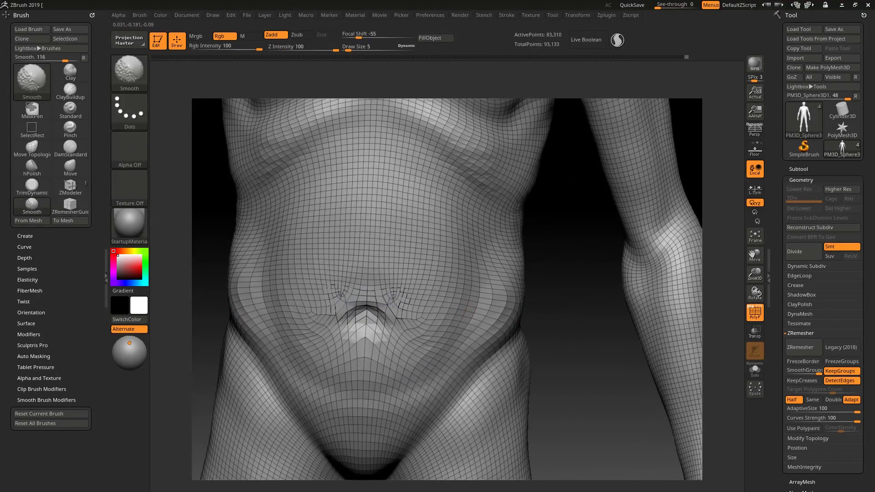
{"action": "left_click_drag", "start_coordinate": [556, 283], "coordinate": [593, 299], "text": "alt"}
{"action": "left_click_drag", "start_coordinate": [414, 303], "coordinate": [337, 297], "text": "shift"}
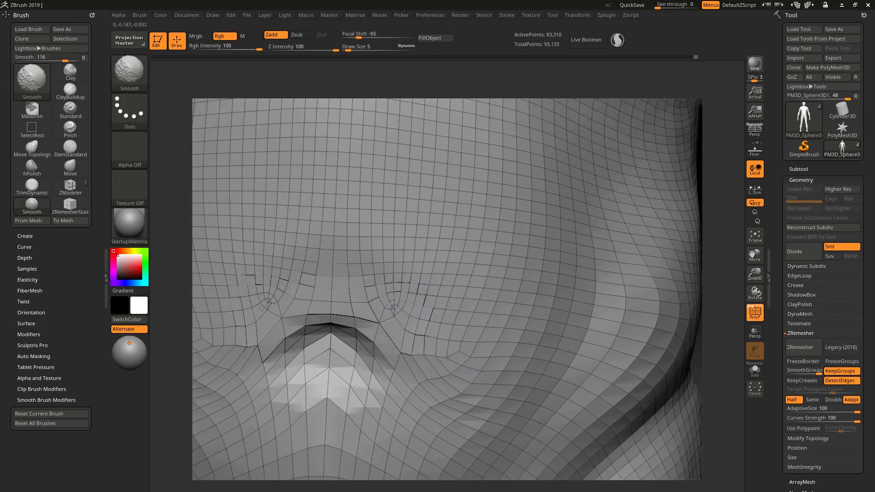
- Smooth the mesh along the upper edge of the kneecaps
{"action": "mouse_move", "coordinate": [724, 336]}
{"action": "left_mouse_down", "text": "alt"}
{"action": "mouse_move", "coordinate": [483, 338]}
{"action": "mouse_move", "coordinate": [471, 268]}
{"action": "left_mouse_up", "text": "alt"}
{"action": "mouse_move", "coordinate": [449, 377]}
{"action": "left_mouse_down", "text": "alt"}
{"action": "mouse_move", "coordinate": [461, 336]}
{"action": "mouse_move", "coordinate": [457, 424]}
{"action": "mouse_move", "coordinate": [445, 403]}
{"action": "mouse_move", "coordinate": [474, 276]}
{"action": "mouse_move", "coordinate": [464, 319]}
{"action": "mouse_move", "coordinate": [478, 337]}
{"action": "mouse_move", "coordinate": [483, 228]}
{"action": "left_mouse_up", "text": "alt"}
{"action": "left_click_drag", "start_coordinate": [507, 357], "coordinate": [508, 348], "text": "alt"}
{"action": "left_click_drag", "start_coordinate": [456, 343], "coordinate": [447, 350], "text": "shift"}
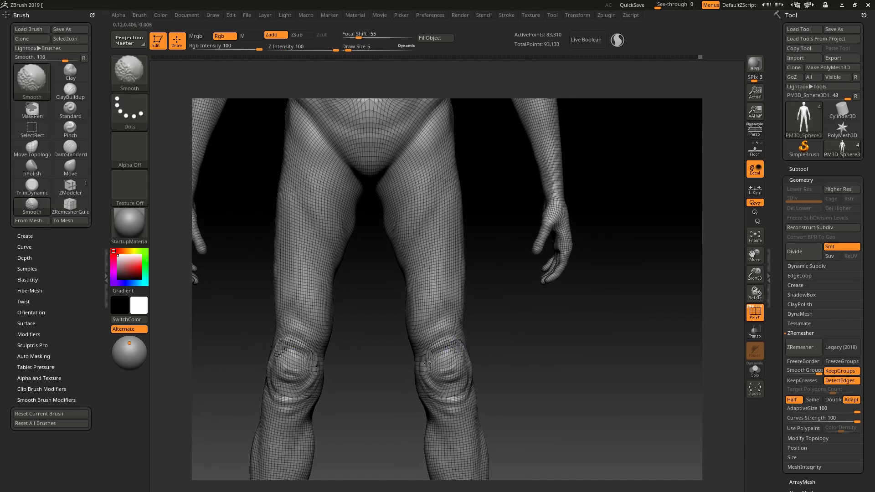
- Examine the polygon flow on the legs, buttocks, hands and forearms from the front, side and back
{"action": "left_click_drag", "start_coordinate": [563, 356], "coordinate": [563, 281], "text": "alt"}
{"action": "mouse_move", "coordinate": [390, 333]}
{"action": "left_mouse_down"}
{"action": "mouse_move", "coordinate": [390, 346]}
{"action": "mouse_move", "coordinate": [439, 326]}
{"action": "mouse_move", "coordinate": [321, 333]}
{"action": "mouse_move", "coordinate": [349, 340]}
{"action": "left_mouse_up"}
{"action": "left_click_drag", "start_coordinate": [486, 333], "coordinate": [360, 337]}
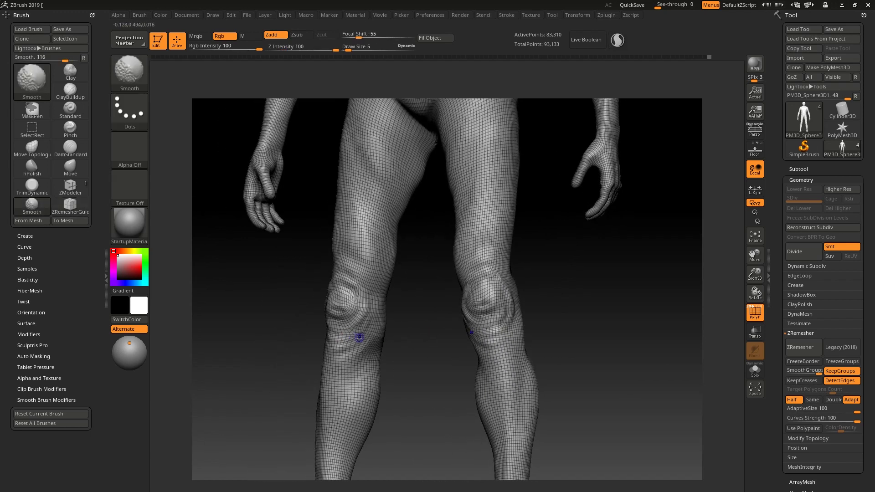
{"action": "left_click_drag", "start_coordinate": [434, 356], "coordinate": [403, 326]}
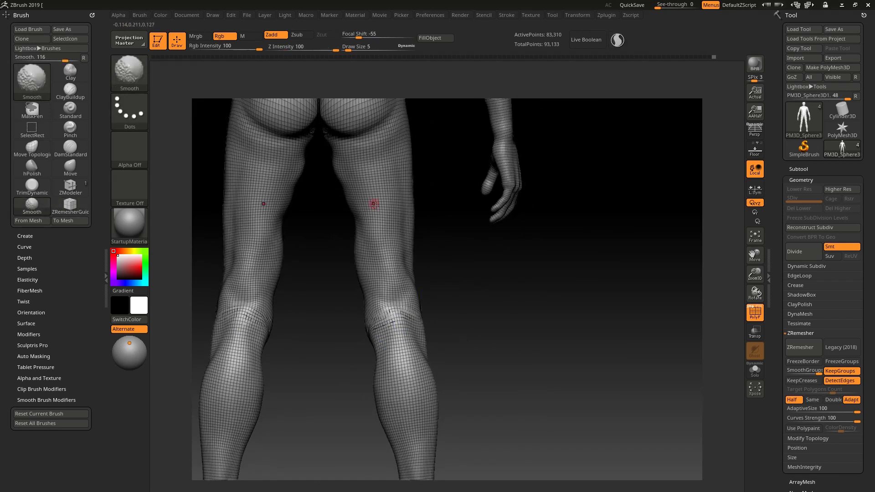
{"action": "left_click_drag", "start_coordinate": [461, 268], "coordinate": [497, 389], "text": "alt"}
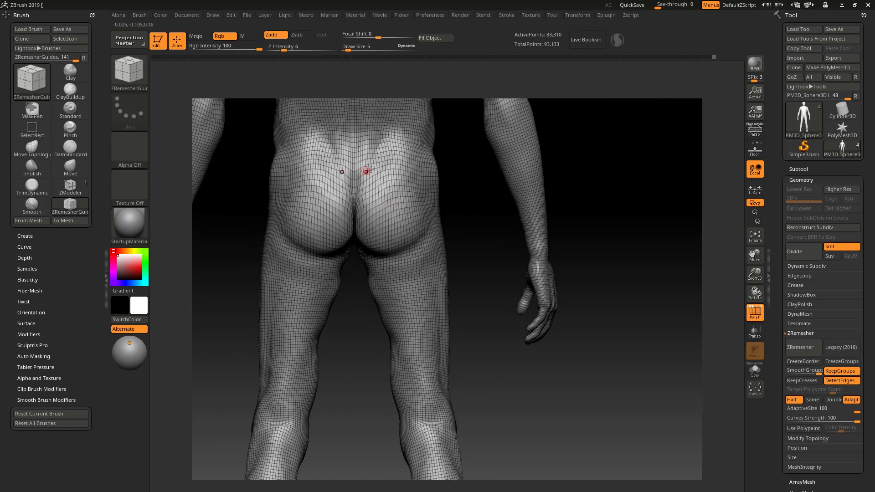
{"action": "mouse_move", "coordinate": [521, 240]}
{"action": "left_mouse_down"}
{"action": "mouse_move", "coordinate": [561, 297]}
{"action": "mouse_move", "coordinate": [576, 301]}
{"action": "mouse_move", "coordinate": [534, 304]}
{"action": "mouse_move", "coordinate": [375, 357]}
{"action": "mouse_move", "coordinate": [392, 326]}
{"action": "mouse_move", "coordinate": [336, 367]}
{"action": "mouse_move", "coordinate": [255, 381]}
{"action": "mouse_move", "coordinate": [439, 312]}
{"action": "left_mouse_up"}
{"action": "left_click_drag", "start_coordinate": [396, 329], "coordinate": [420, 341]}
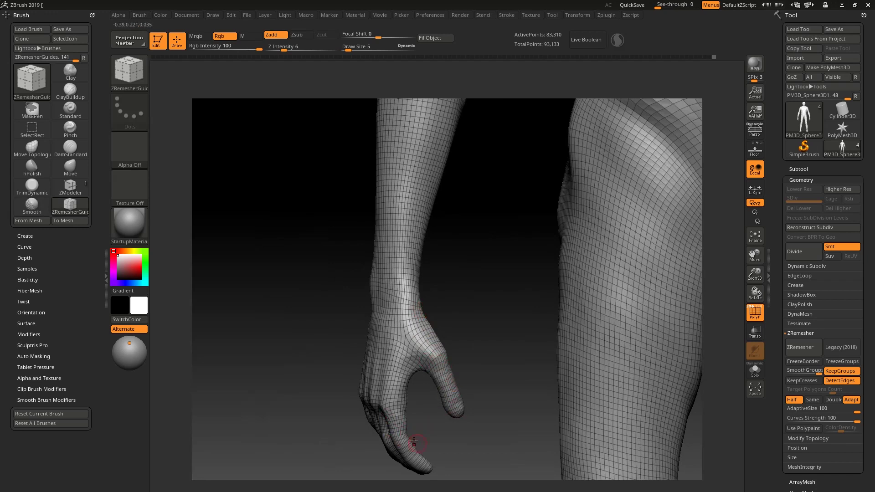
{"action": "left_click_drag", "start_coordinate": [493, 355], "coordinate": [405, 402]}
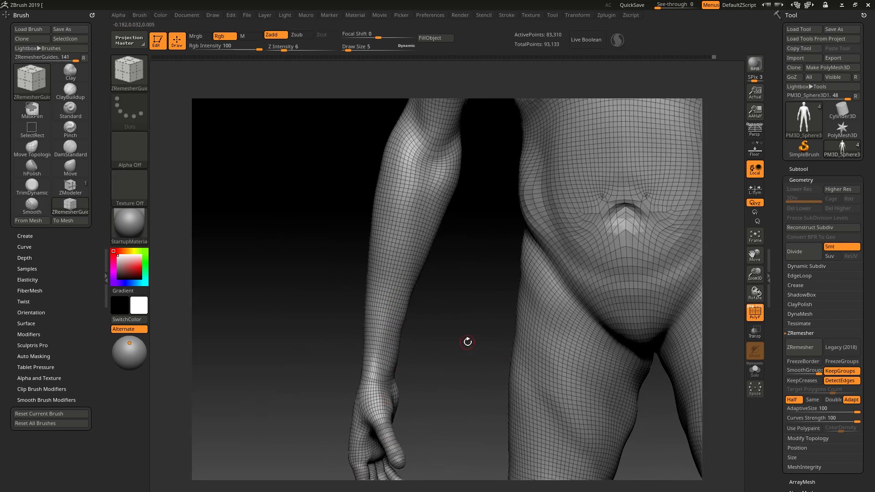
{"action": "left_click_drag", "start_coordinate": [467, 341], "coordinate": [360, 312], "text": "alt"}
{"action": "mouse_move", "coordinate": [529, 410]}
{"action": "left_mouse_down", "text": "shift"}
{"action": "mouse_move", "coordinate": [555, 416]}
{"action": "mouse_move", "coordinate": [429, 285]}
{"action": "left_mouse_up", "text": "shift"}
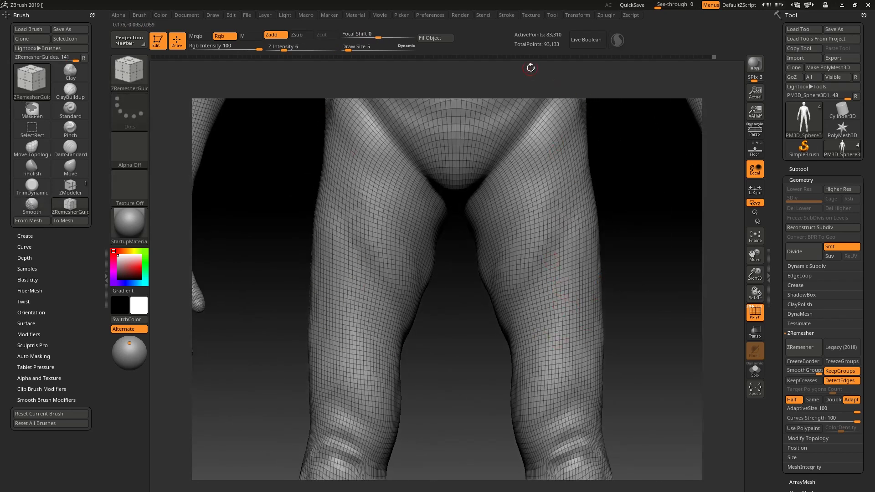
- Smooth the uneven polygons around the kneecap and its skin folds in a close-up of the knee
{"action": "left_click_drag", "start_coordinate": [664, 305], "coordinate": [635, 229], "text": "alt"}
{"action": "mouse_move", "coordinate": [623, 301]}
{"action": "left_mouse_down", "text": "alt"}
{"action": "mouse_move", "coordinate": [592, 218]}
{"action": "mouse_move", "coordinate": [609, 319]}
{"action": "mouse_move", "coordinate": [533, 347]}
{"action": "mouse_move", "coordinate": [519, 256]}
{"action": "mouse_move", "coordinate": [481, 341]}
{"action": "mouse_move", "coordinate": [496, 360]}
{"action": "mouse_move", "coordinate": [520, 357]}
{"action": "mouse_move", "coordinate": [493, 346]}
{"action": "left_mouse_up", "text": "alt"}
{"action": "left_click_drag", "start_coordinate": [514, 310], "coordinate": [529, 233]}
{"action": "right_click_drag", "start_coordinate": [538, 238], "coordinate": [540, 218], "text": "ctrl"}
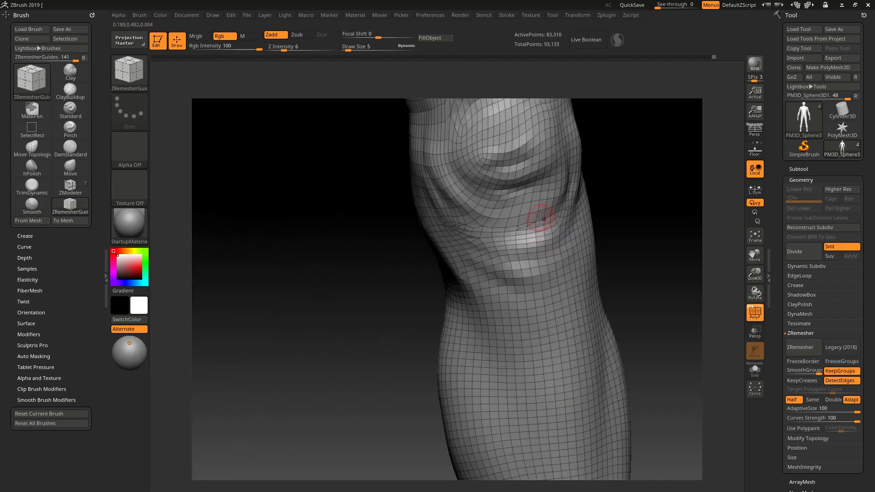
{"action": "mouse_move", "coordinate": [563, 212]}
{"action": "left_mouse_down", "text": "shift"}
{"action": "mouse_move", "coordinate": [513, 227]}
{"action": "mouse_move", "coordinate": [527, 231]}
{"action": "mouse_move", "coordinate": [572, 200]}
{"action": "mouse_move", "coordinate": [577, 213]}
{"action": "left_mouse_up", "text": "shift"}
{"action": "left_click_drag", "start_coordinate": [640, 214], "coordinate": [633, 291]}
{"action": "mouse_move", "coordinate": [482, 182]}
{"action": "left_mouse_down", "text": "shift"}
{"action": "mouse_move", "coordinate": [456, 185]}
{"action": "mouse_move", "coordinate": [522, 171]}
{"action": "left_mouse_up", "text": "shift"}
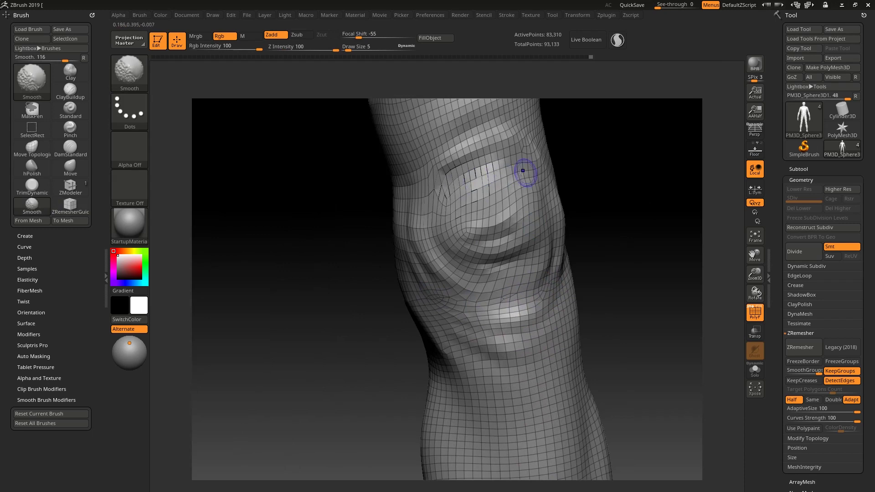
{"action": "mouse_move", "coordinate": [633, 251]}
{"action": "left_mouse_down", "text": "alt"}
{"action": "mouse_move", "coordinate": [576, 238]}
{"action": "mouse_move", "coordinate": [619, 326]}
{"action": "mouse_move", "coordinate": [467, 406]}
{"action": "mouse_move", "coordinate": [470, 437]}
{"action": "left_mouse_up", "text": "alt"}
{"action": "mouse_move", "coordinate": [481, 158]}
{"action": "left_mouse_down", "text": "shift"}
{"action": "mouse_move", "coordinate": [504, 175]}
{"action": "mouse_move", "coordinate": [480, 180]}
{"action": "left_mouse_up", "text": "shift"}
- Examine the topology of the belly, chest, shoulders, neck and head from several angles
{"action": "left_click_drag", "start_coordinate": [612, 242], "coordinate": [577, 357], "text": "alt"}
{"action": "key", "text": "ctrl"}
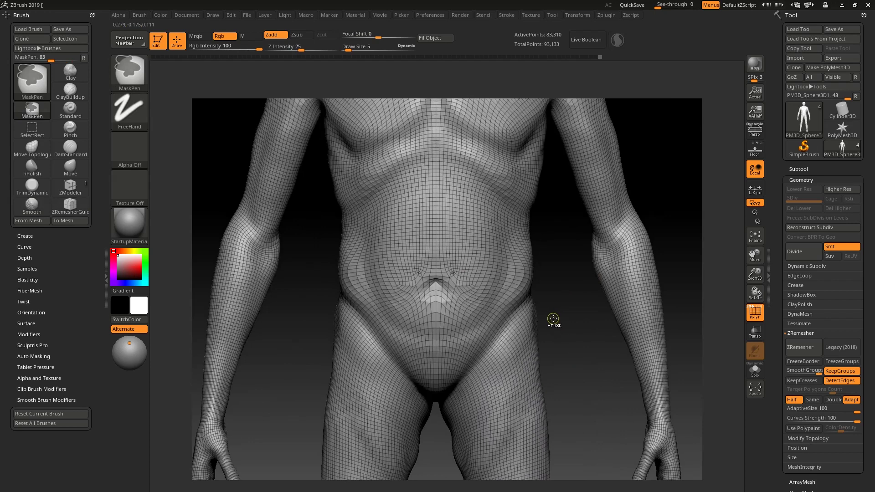
{"action": "left_click_drag", "start_coordinate": [564, 306], "coordinate": [561, 348], "text": "alt"}
{"action": "left_click_drag", "start_coordinate": [597, 201], "coordinate": [600, 315], "text": "alt"}
{"action": "key", "text": "shift"}
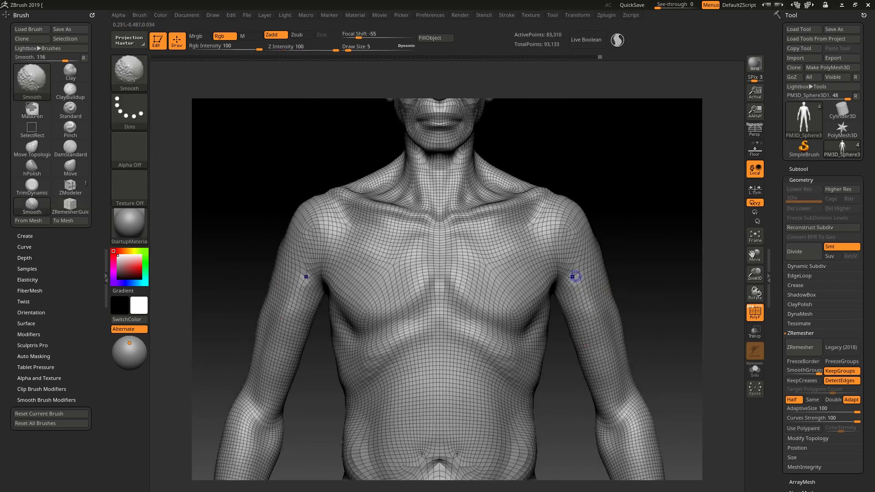
{"action": "left_click_drag", "start_coordinate": [663, 275], "coordinate": [626, 265]}
{"action": "left_click_drag", "start_coordinate": [652, 215], "coordinate": [561, 316]}
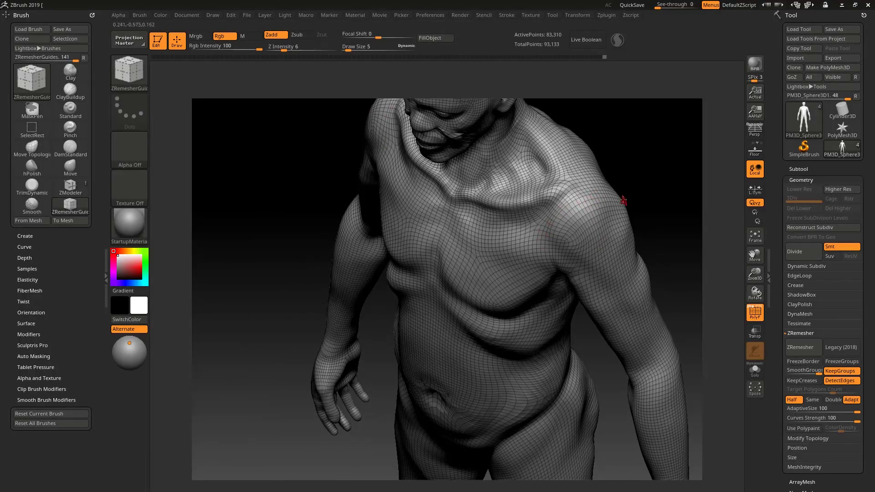
{"action": "left_click_drag", "start_coordinate": [639, 286], "coordinate": [588, 261]}
{"action": "key", "text": "shift"}
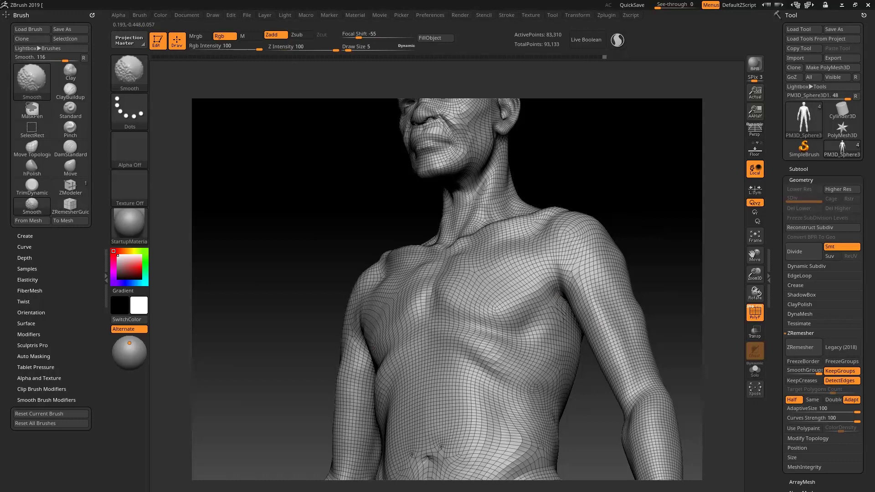
{"action": "left_click_drag", "start_coordinate": [615, 203], "coordinate": [456, 288]}
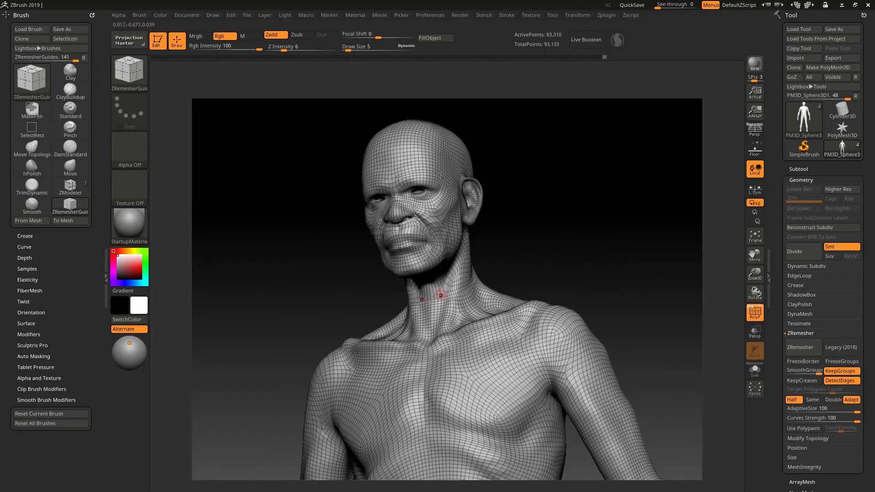
{"action": "left_click_drag", "start_coordinate": [515, 226], "coordinate": [457, 228]}
{"action": "mouse_move", "coordinate": [533, 227]}
{"action": "left_mouse_down", "text": "alt"}
{"action": "mouse_move", "coordinate": [623, 237]}
{"action": "mouse_move", "coordinate": [603, 189]}
{"action": "mouse_move", "coordinate": [594, 317]}
{"action": "left_mouse_up", "text": "alt"}
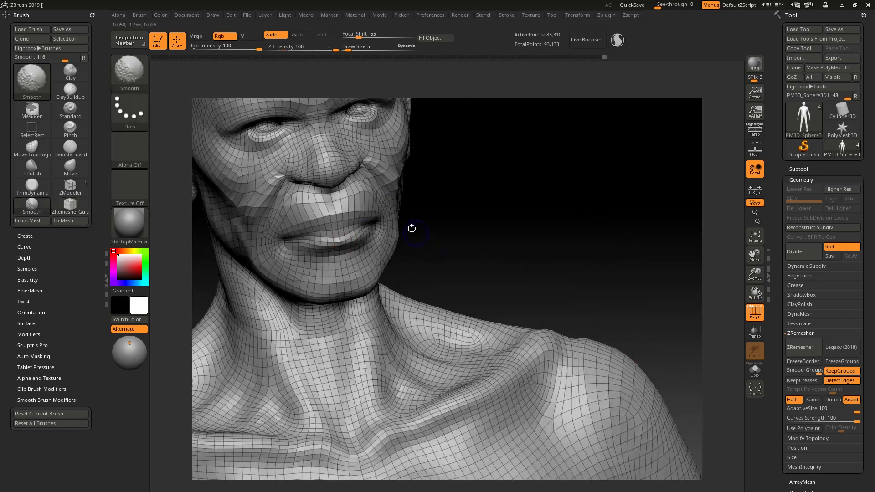
- Smooth the polygons on the upper lip and around the mouth in a straight front view of the face
{"action": "left_click_drag", "start_coordinate": [412, 229], "coordinate": [461, 244], "text": "shift"}
{"action": "left_click_drag", "start_coordinate": [520, 214], "coordinate": [540, 309], "text": "alt"}
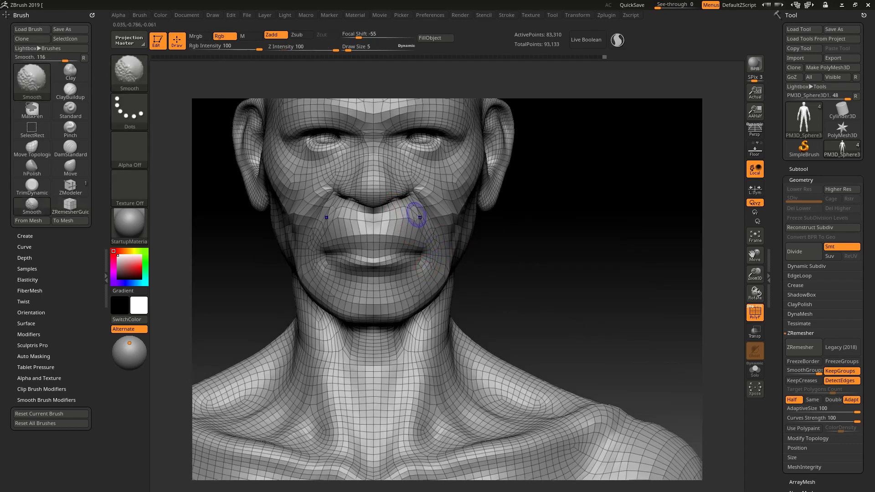
{"action": "left_click_drag", "start_coordinate": [374, 232], "coordinate": [326, 233], "text": "shift"}
{"action": "mouse_move", "coordinate": [360, 261]}
{"action": "left_mouse_down", "text": "shift"}
{"action": "mouse_move", "coordinate": [388, 260]}
{"action": "mouse_move", "coordinate": [421, 301]}
{"action": "left_mouse_up", "text": "shift"}
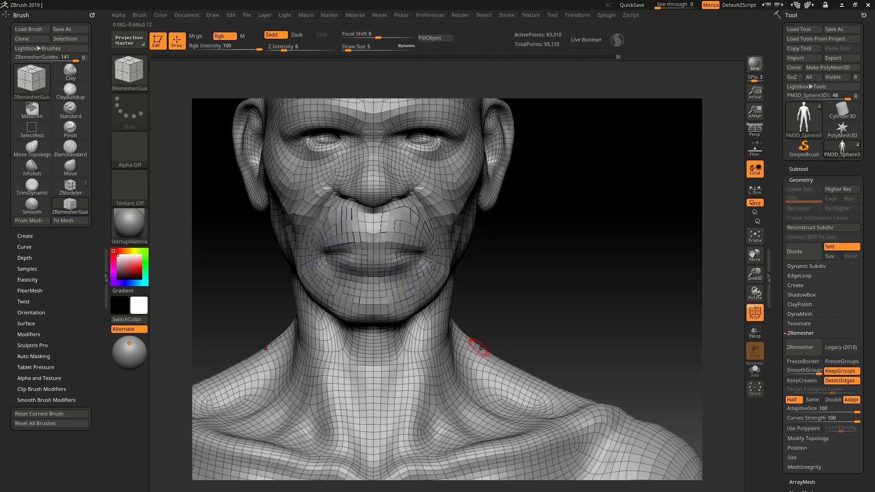